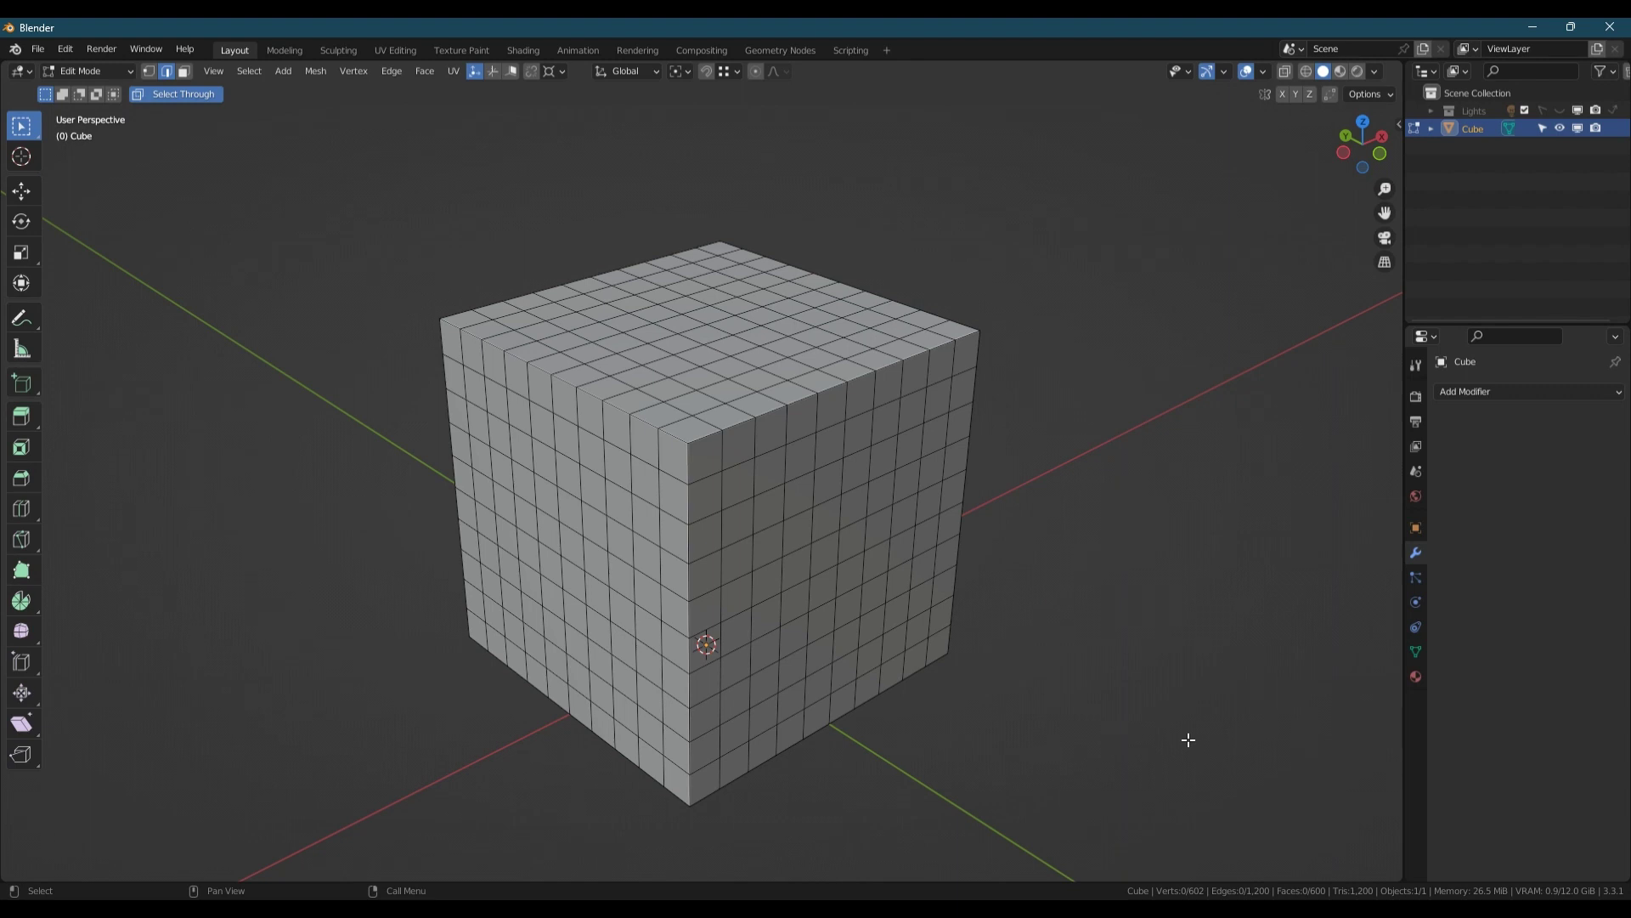
Orbit around the subdivided grid cube and switch from face to edge select mode
{"action": "key", "text": "3"}
{"action": "middle_click_drag", "start_coordinate": [1188, 740], "coordinate": [973, 856]}
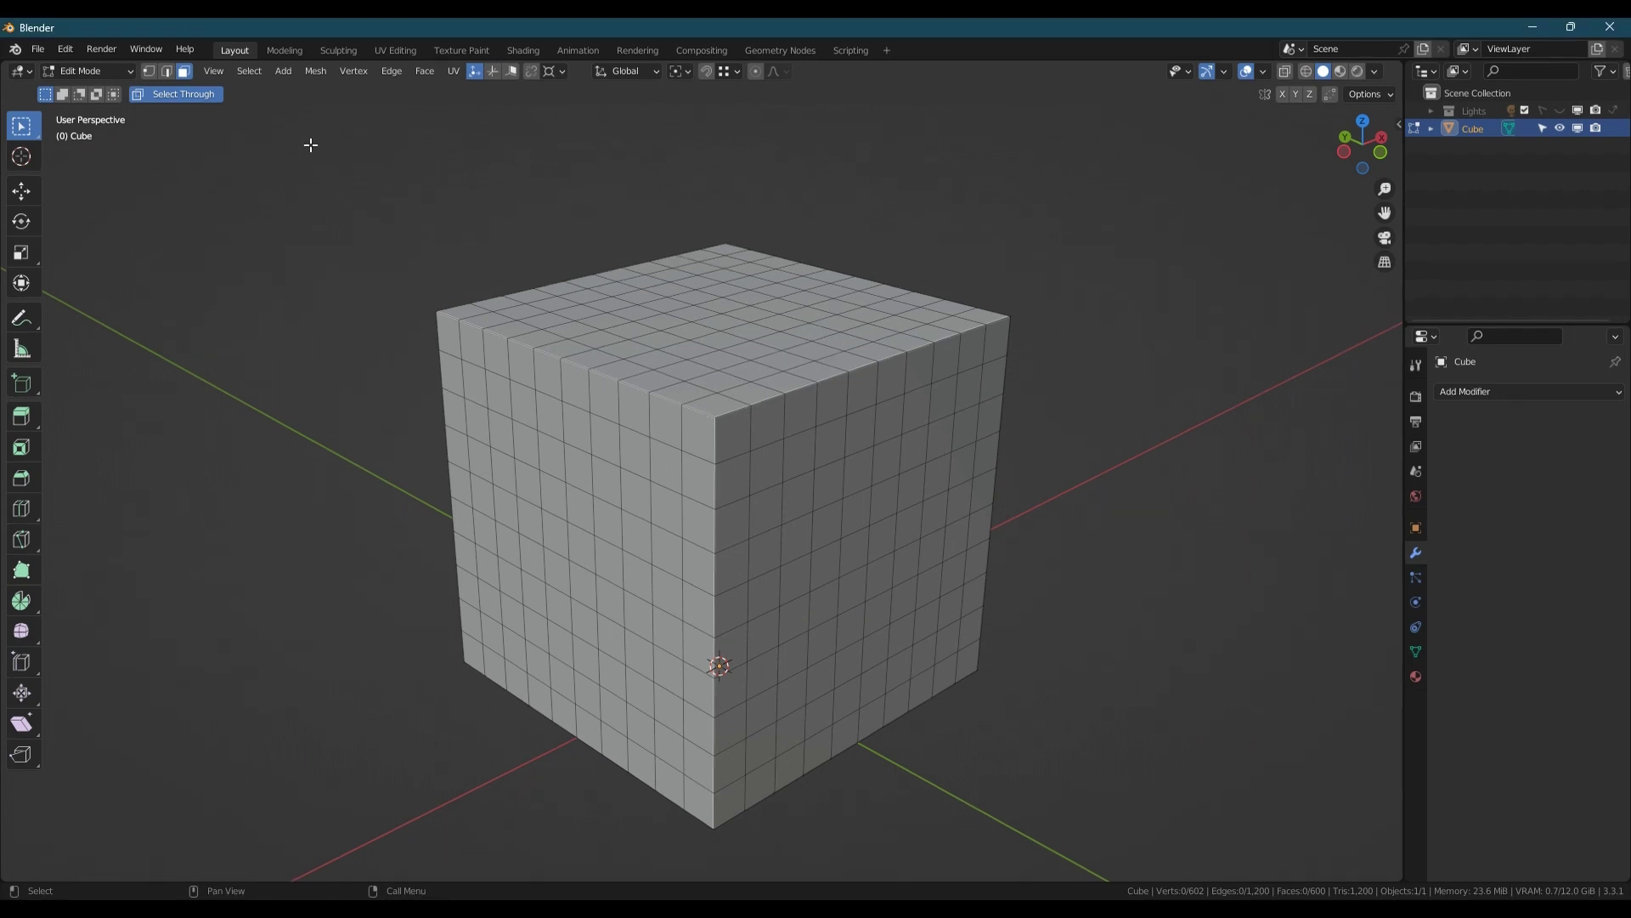
{"action": "left_click", "coordinate": [169, 72]}
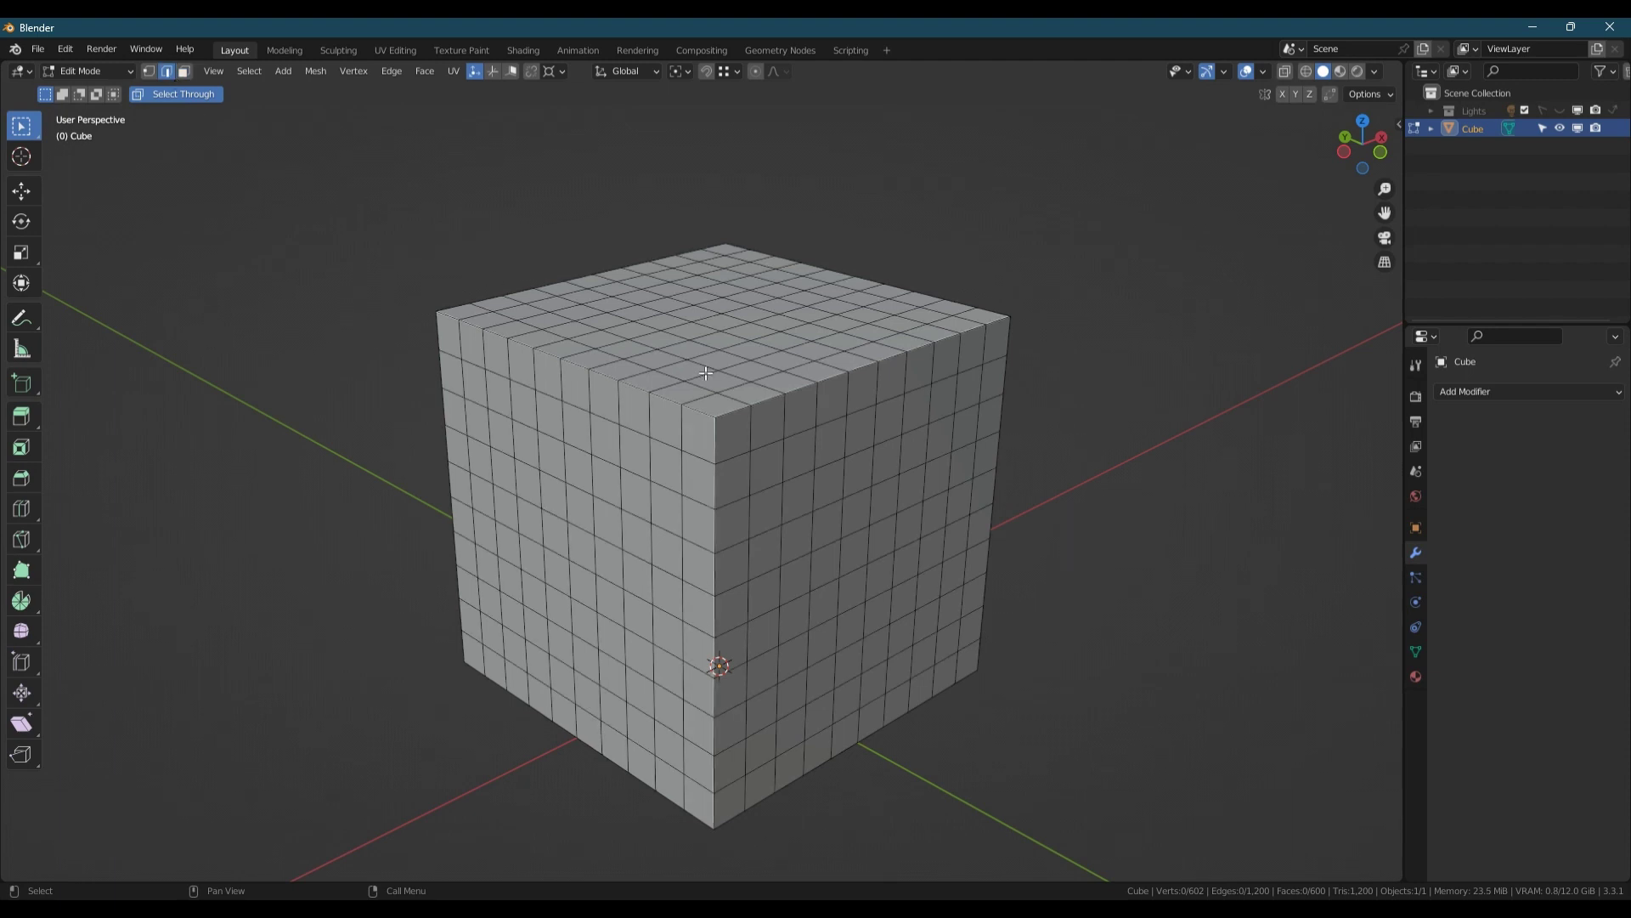
Alt-select five edge loops across the cube's top, front and right faces
{"action": "middle_click_drag", "start_coordinate": [787, 426], "coordinate": [728, 349]}
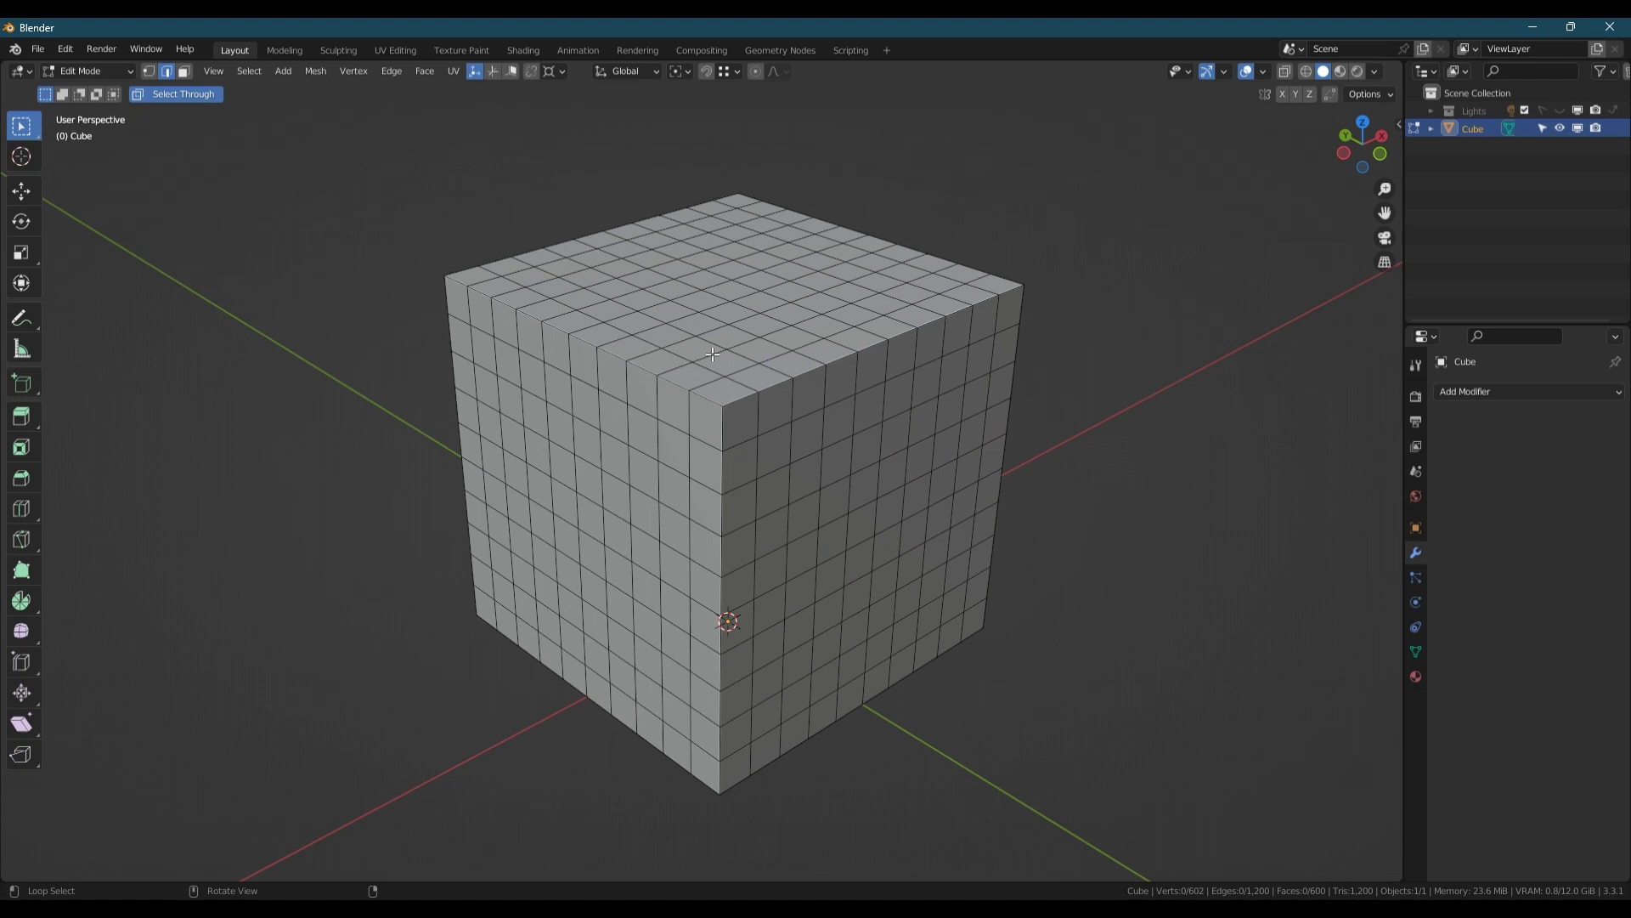
{"action": "left_click", "coordinate": [712, 354], "text": "alt"}
{"action": "left_click", "coordinate": [715, 345], "text": "alt"}
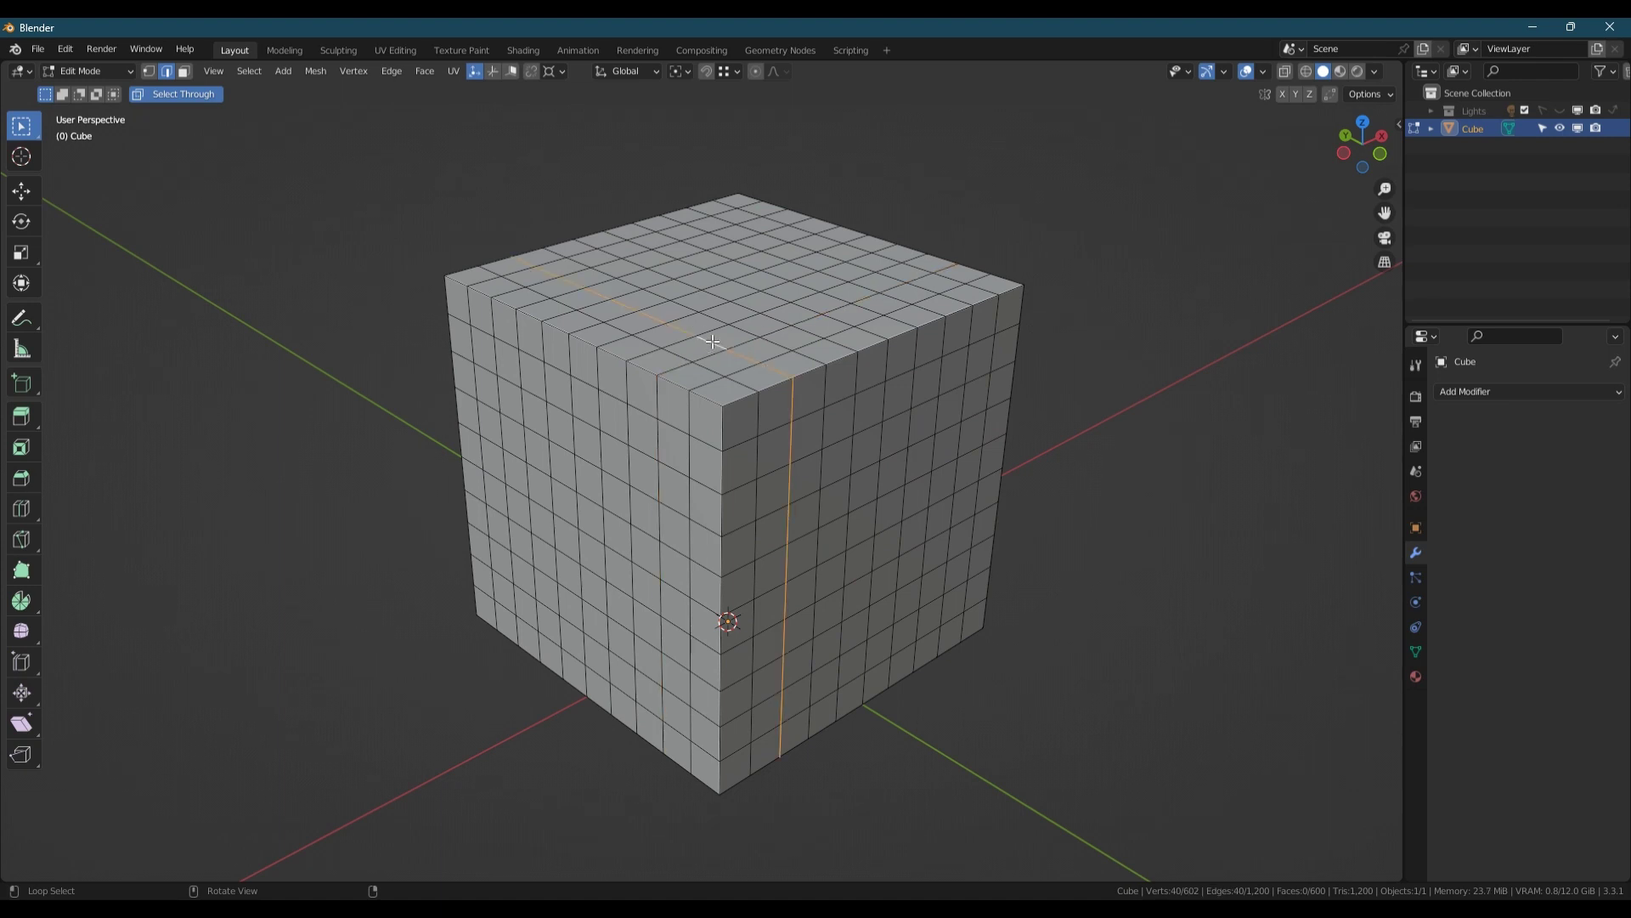
{"action": "left_click", "coordinate": [746, 324], "text": "alt"}
{"action": "left_click", "coordinate": [780, 314], "text": "alt"}
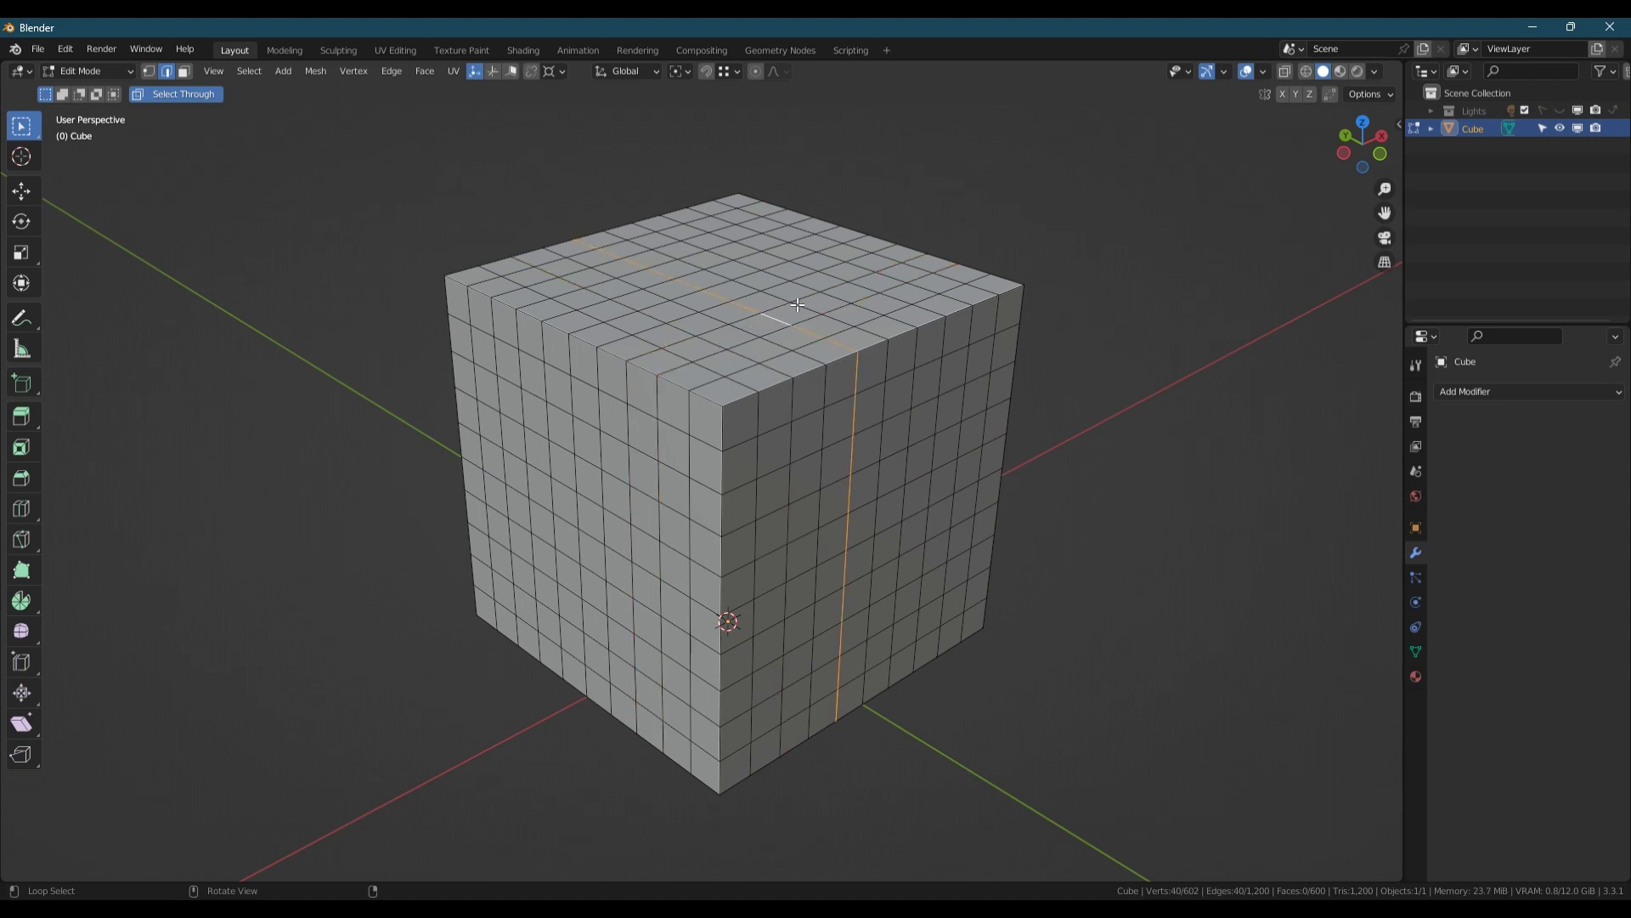
{"action": "left_click", "coordinate": [799, 303], "text": "alt"}
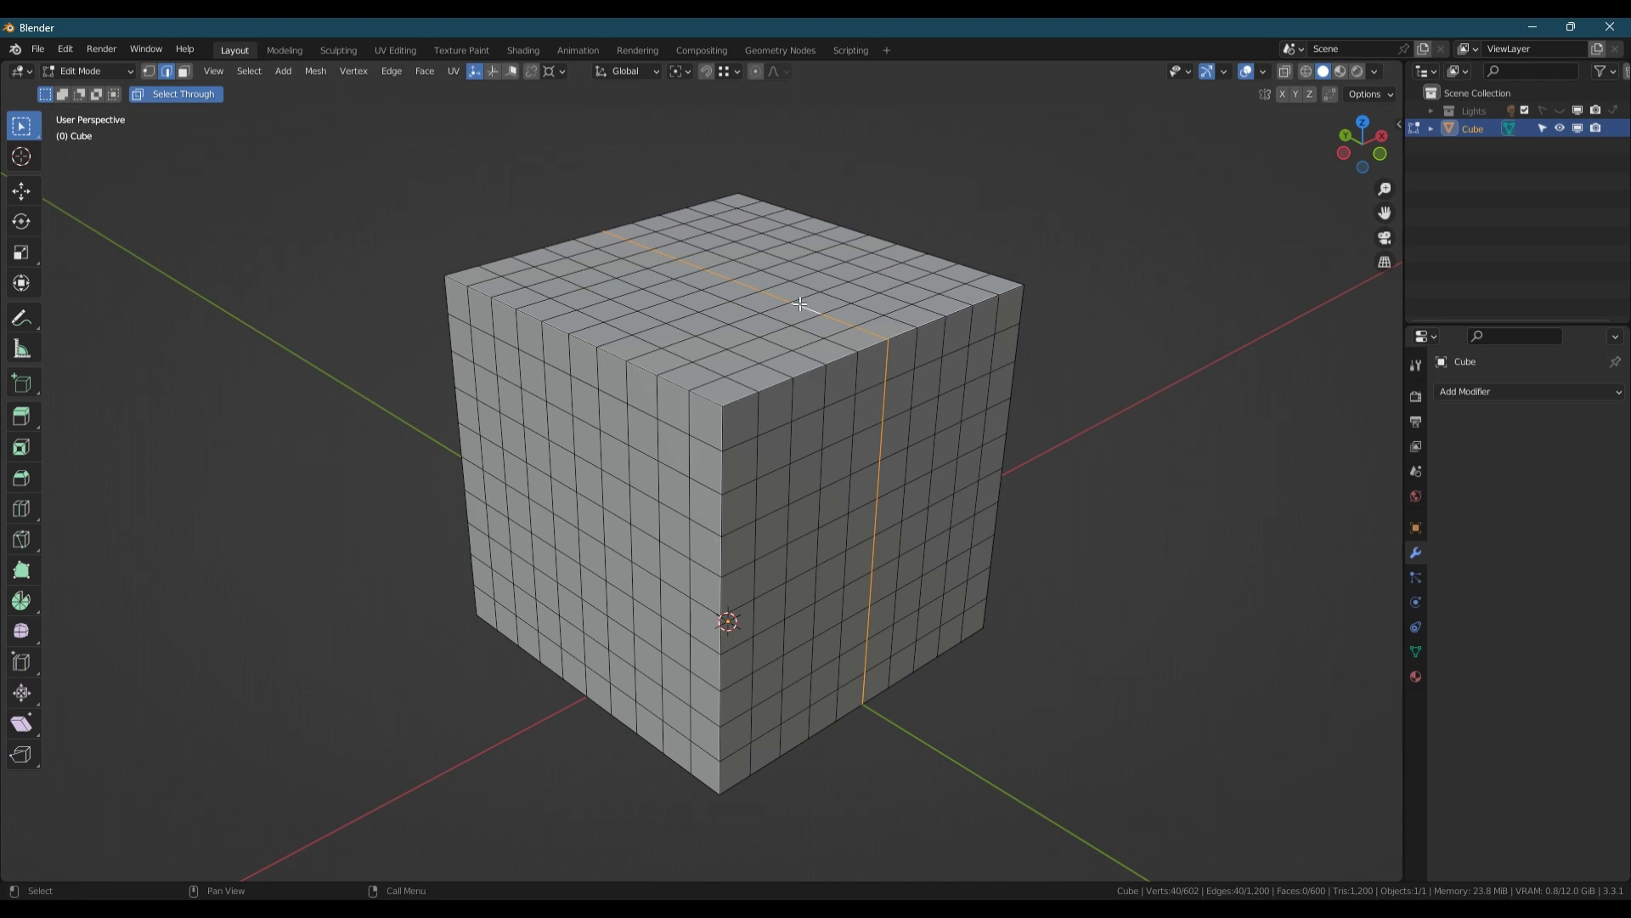
In face mode, Alt-select four face loops, including a perpendicular one down the left
{"action": "key", "text": "3"}
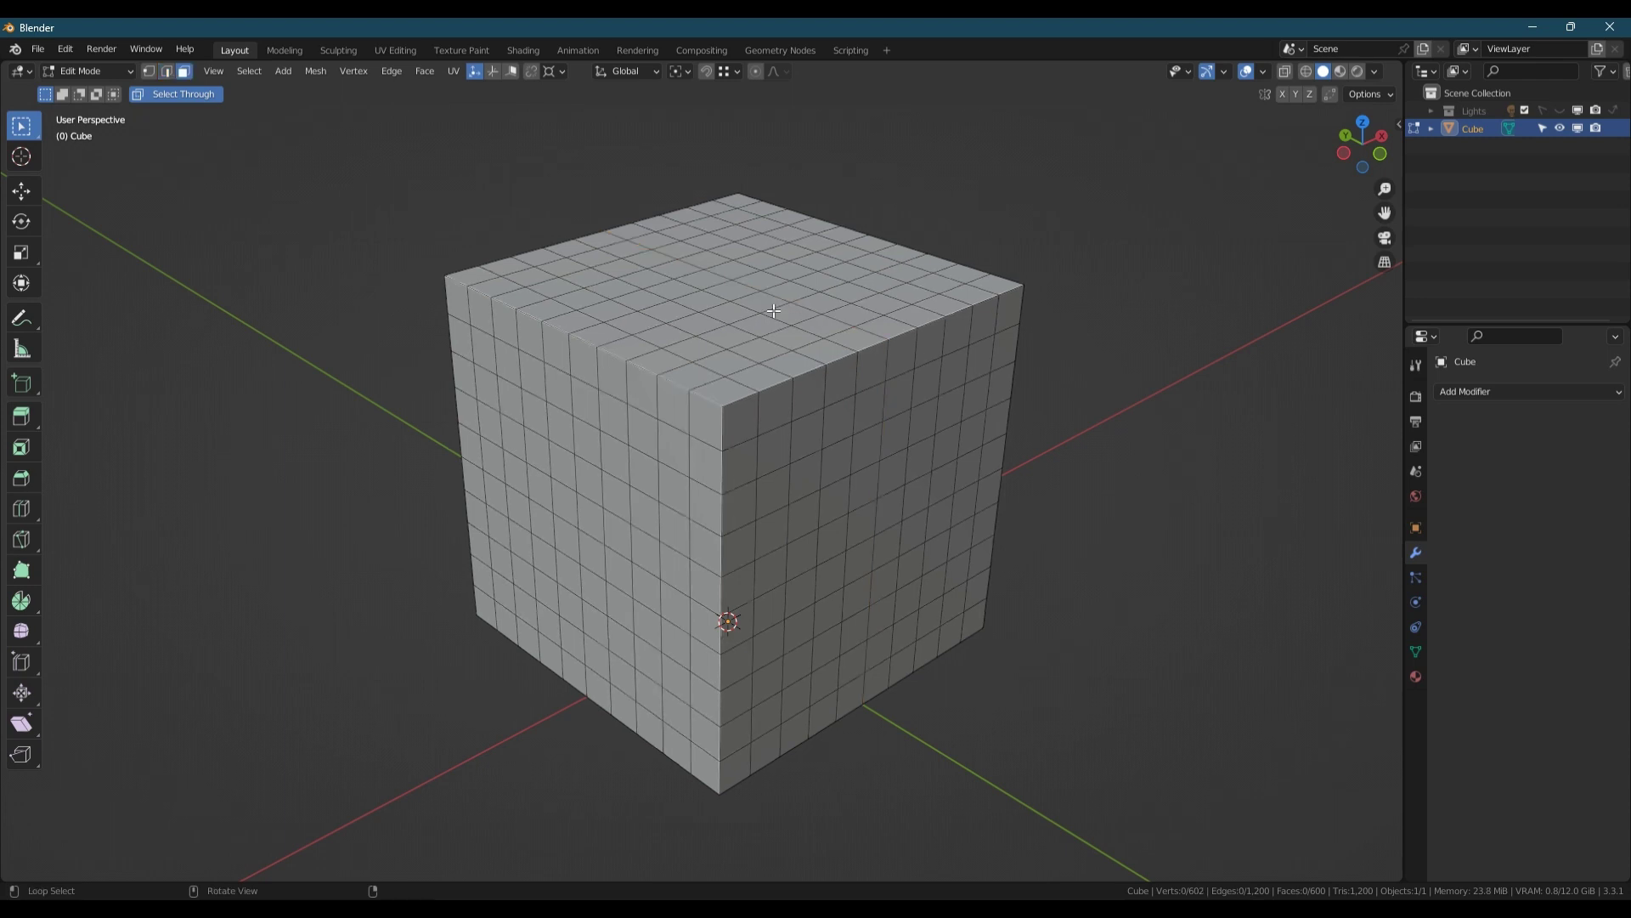
{"action": "left_click", "coordinate": [712, 366], "text": "alt"}
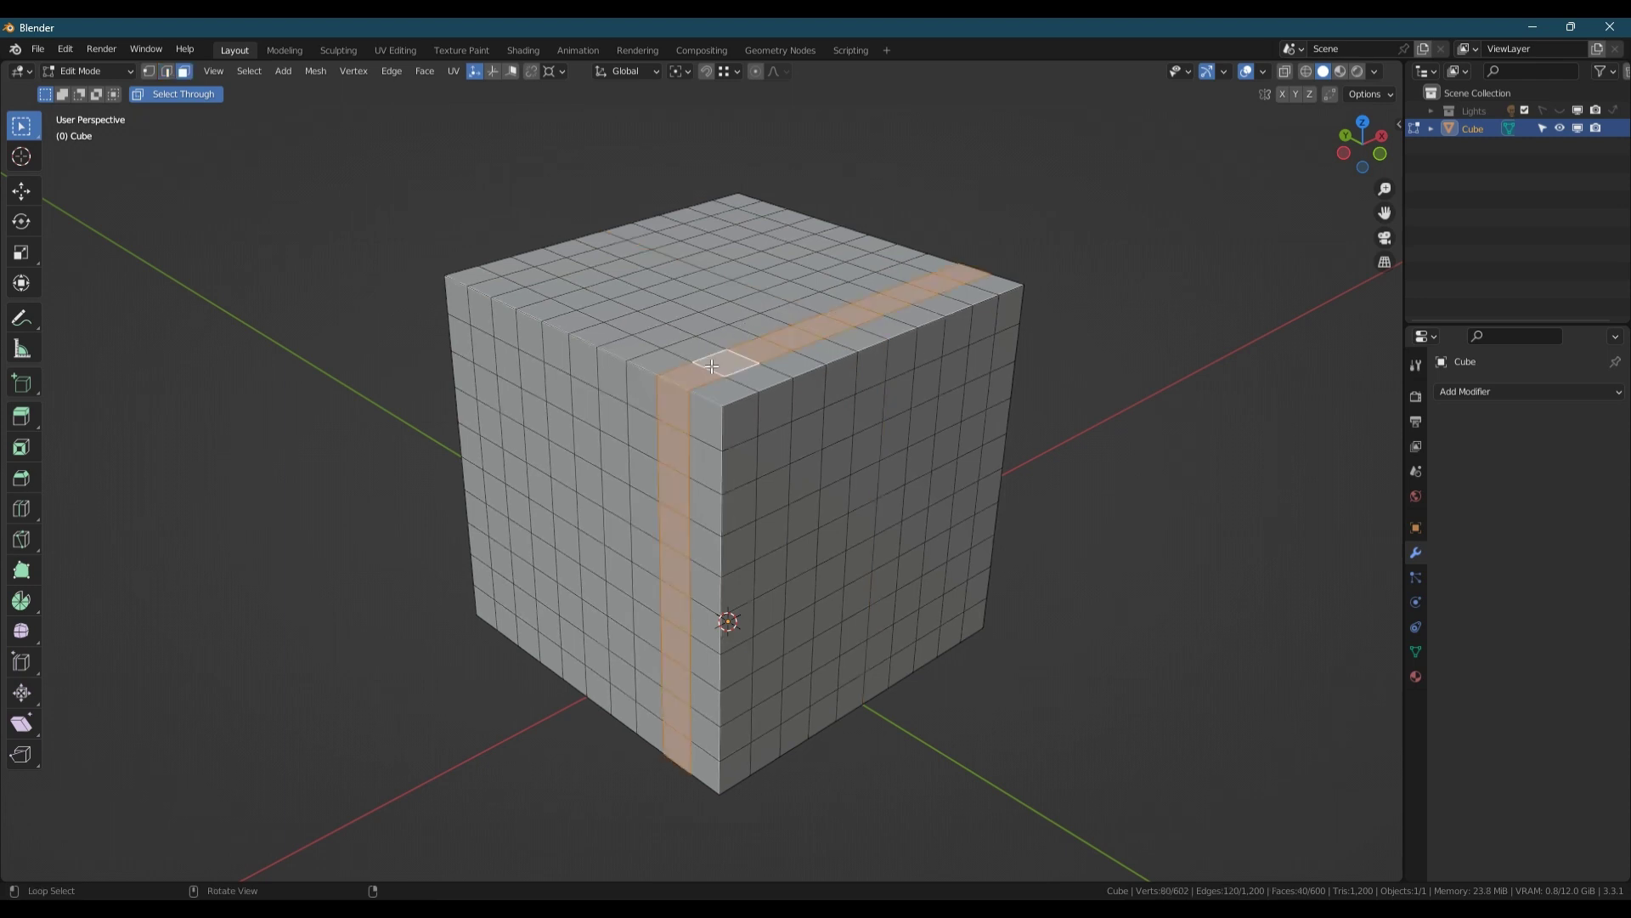
{"action": "left_click", "coordinate": [737, 366], "text": "alt"}
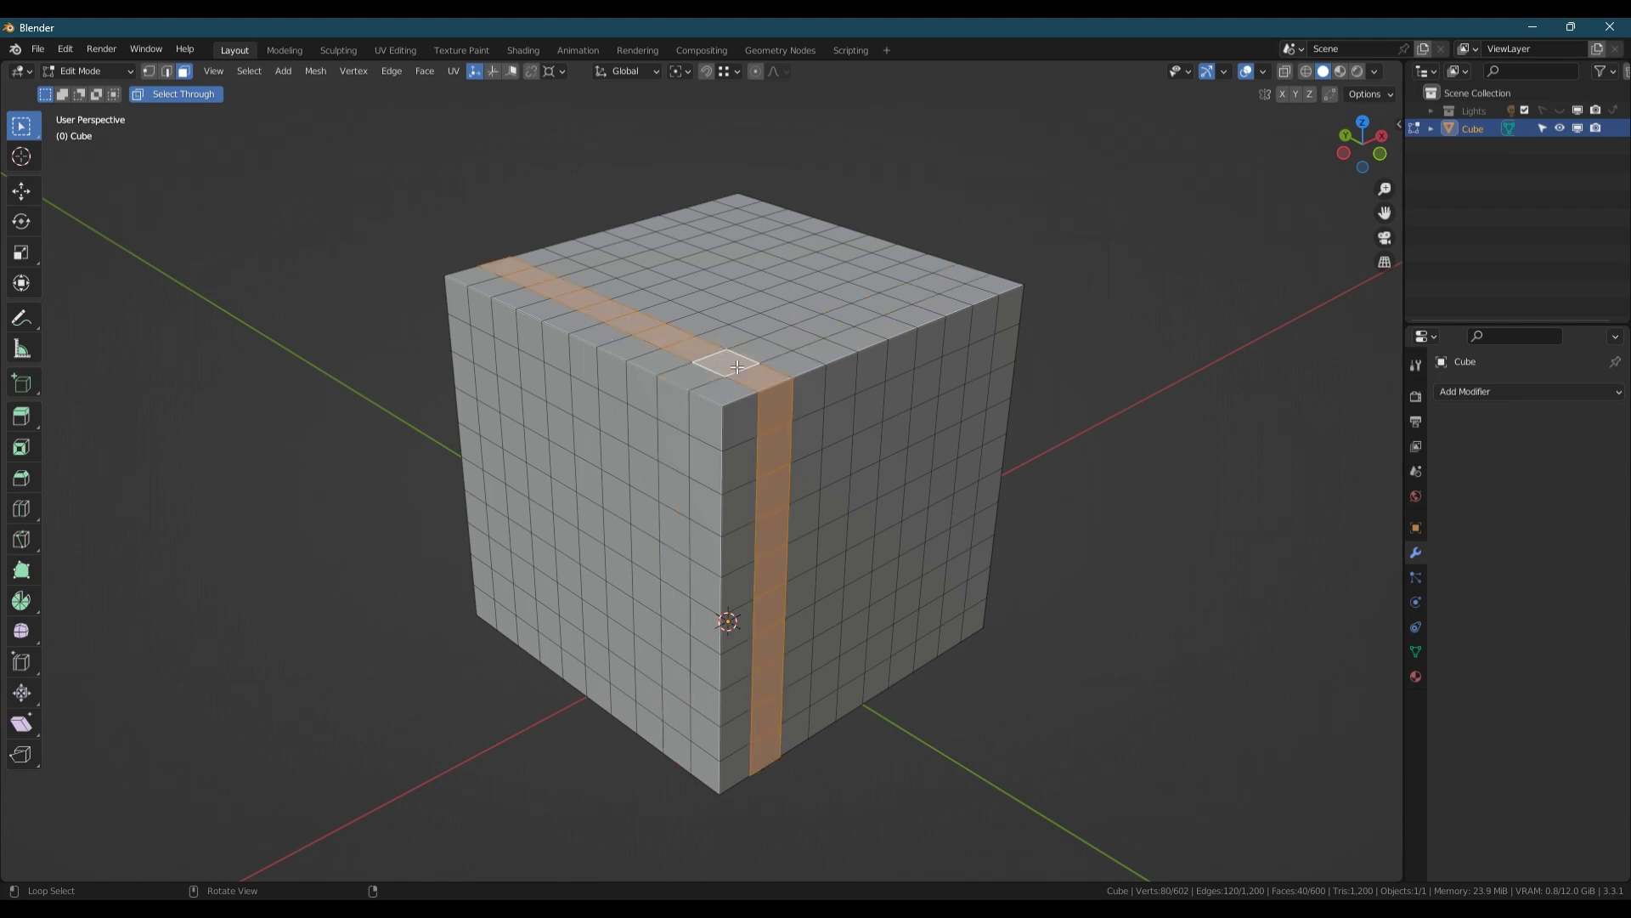
{"action": "left_click", "coordinate": [804, 339], "text": "alt"}
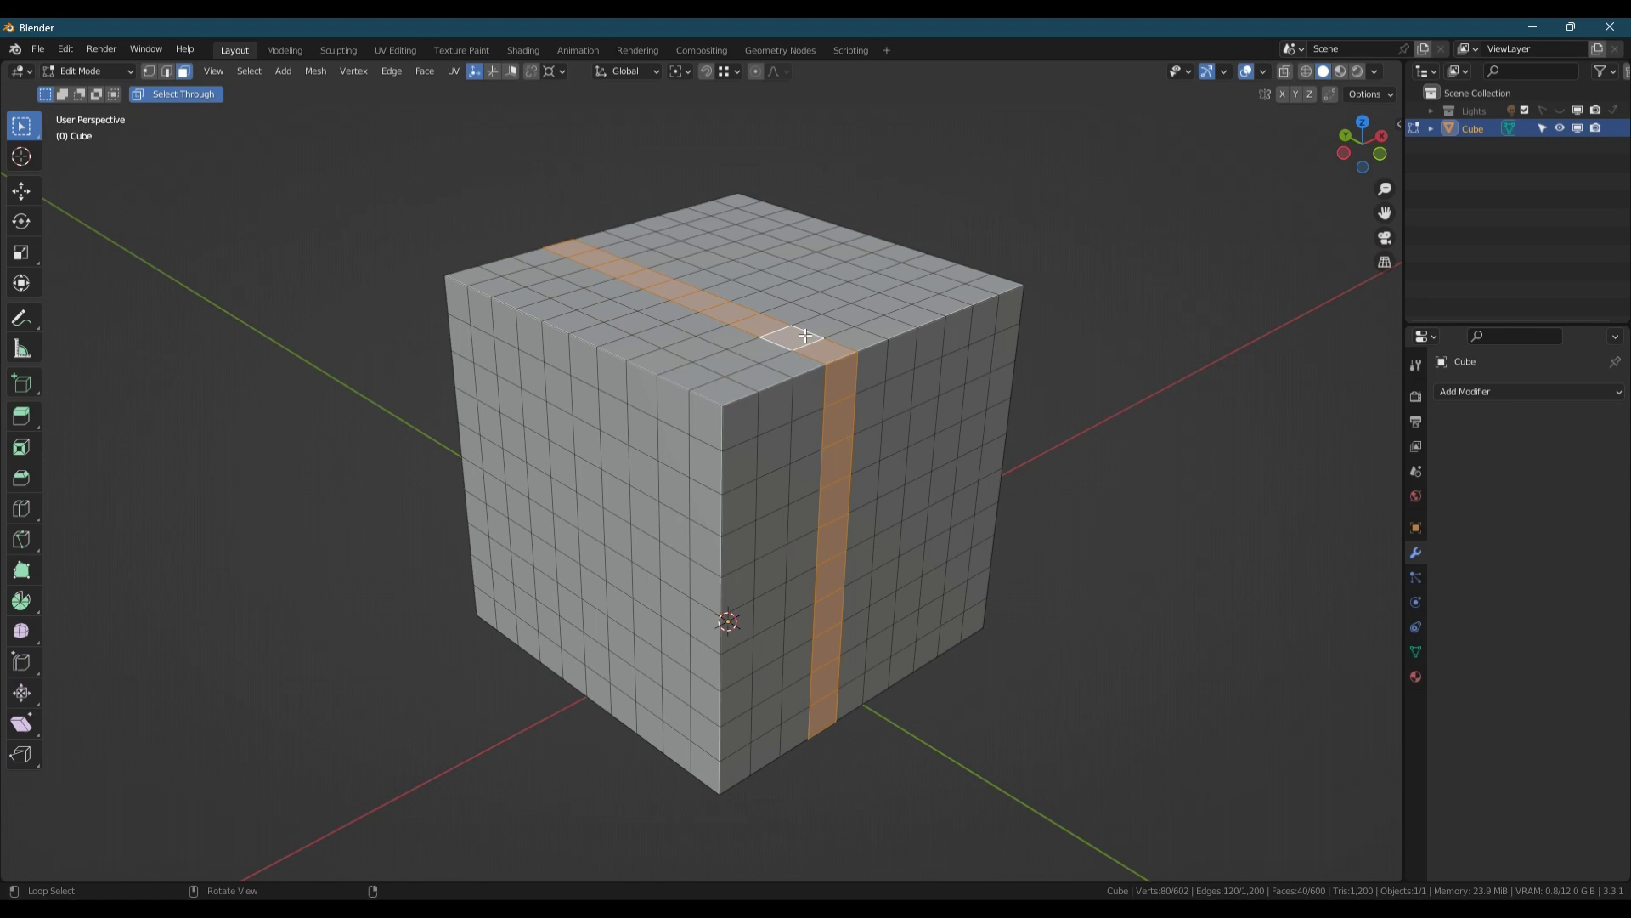
{"action": "left_click", "coordinate": [806, 331], "text": "alt"}
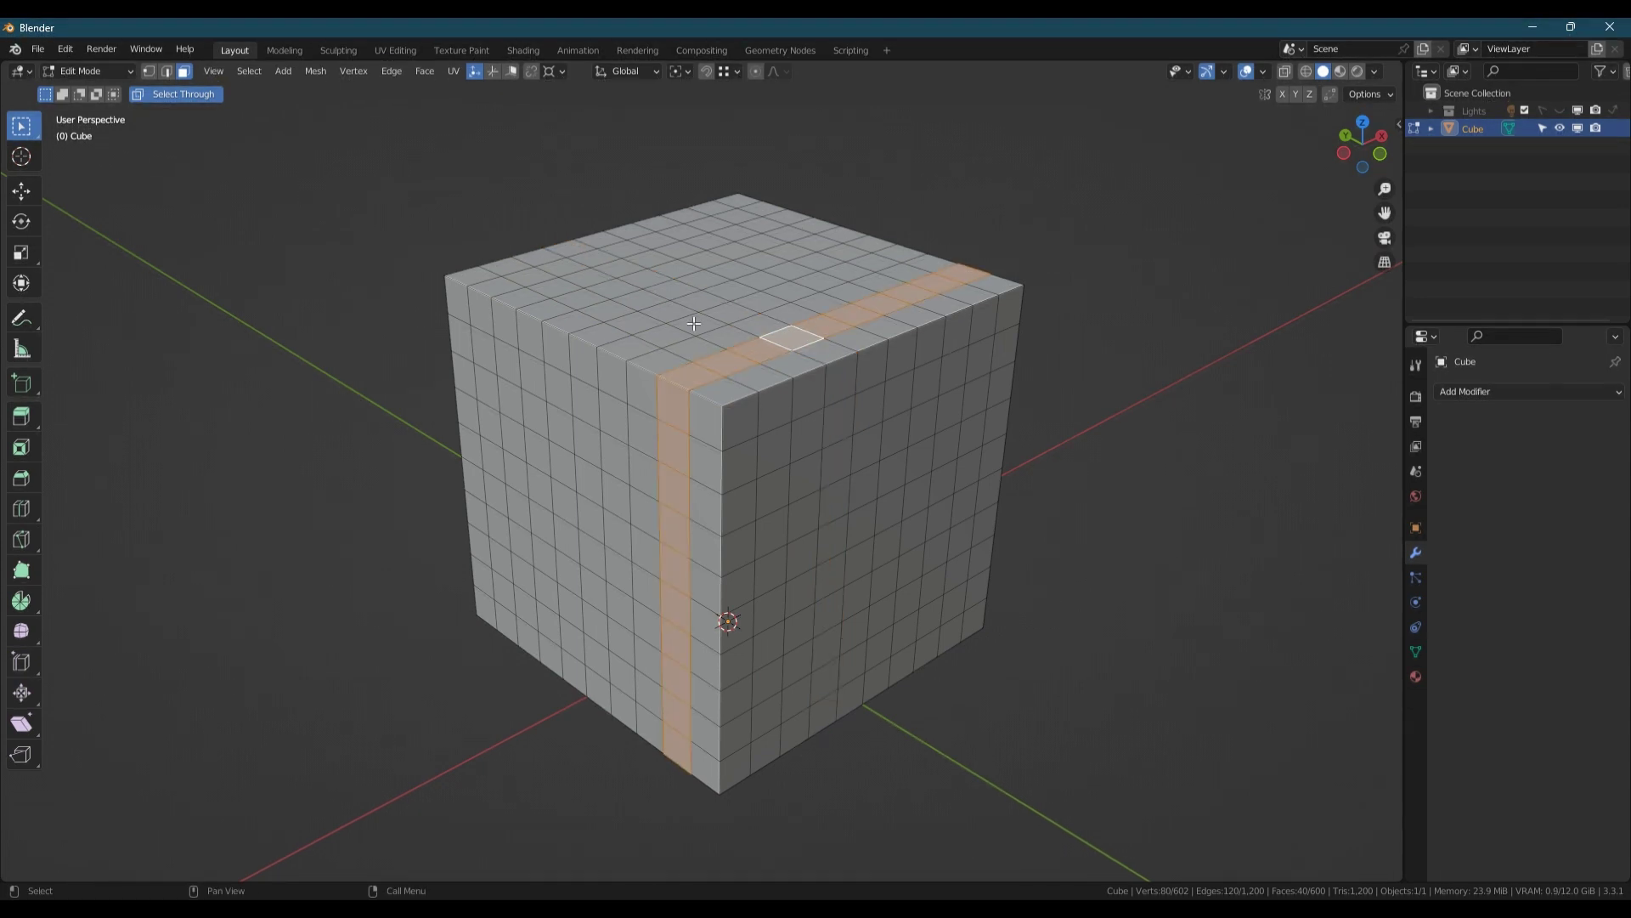
Select four edge rings in edge mode, clear them, then switch to vertex mode
{"action": "left_click", "coordinate": [1107, 232]}
{"action": "key", "text": "2"}
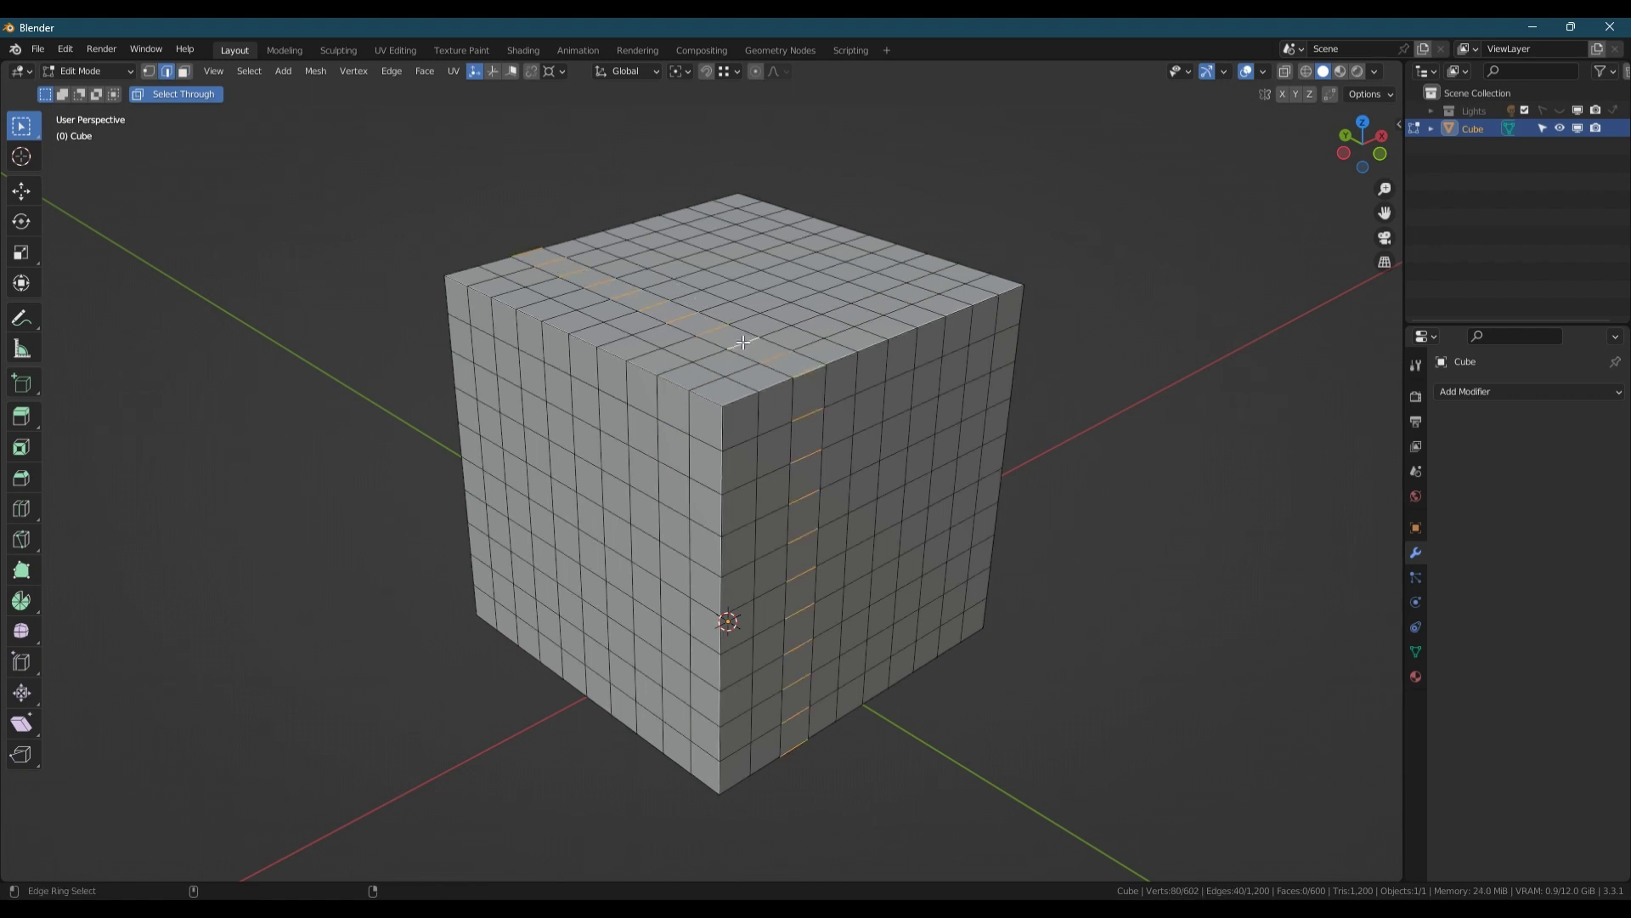
{"action": "left_click", "coordinate": [769, 332], "text": "ctrl+alt"}
{"action": "left_click", "coordinate": [804, 317], "text": "ctrl+alt"}
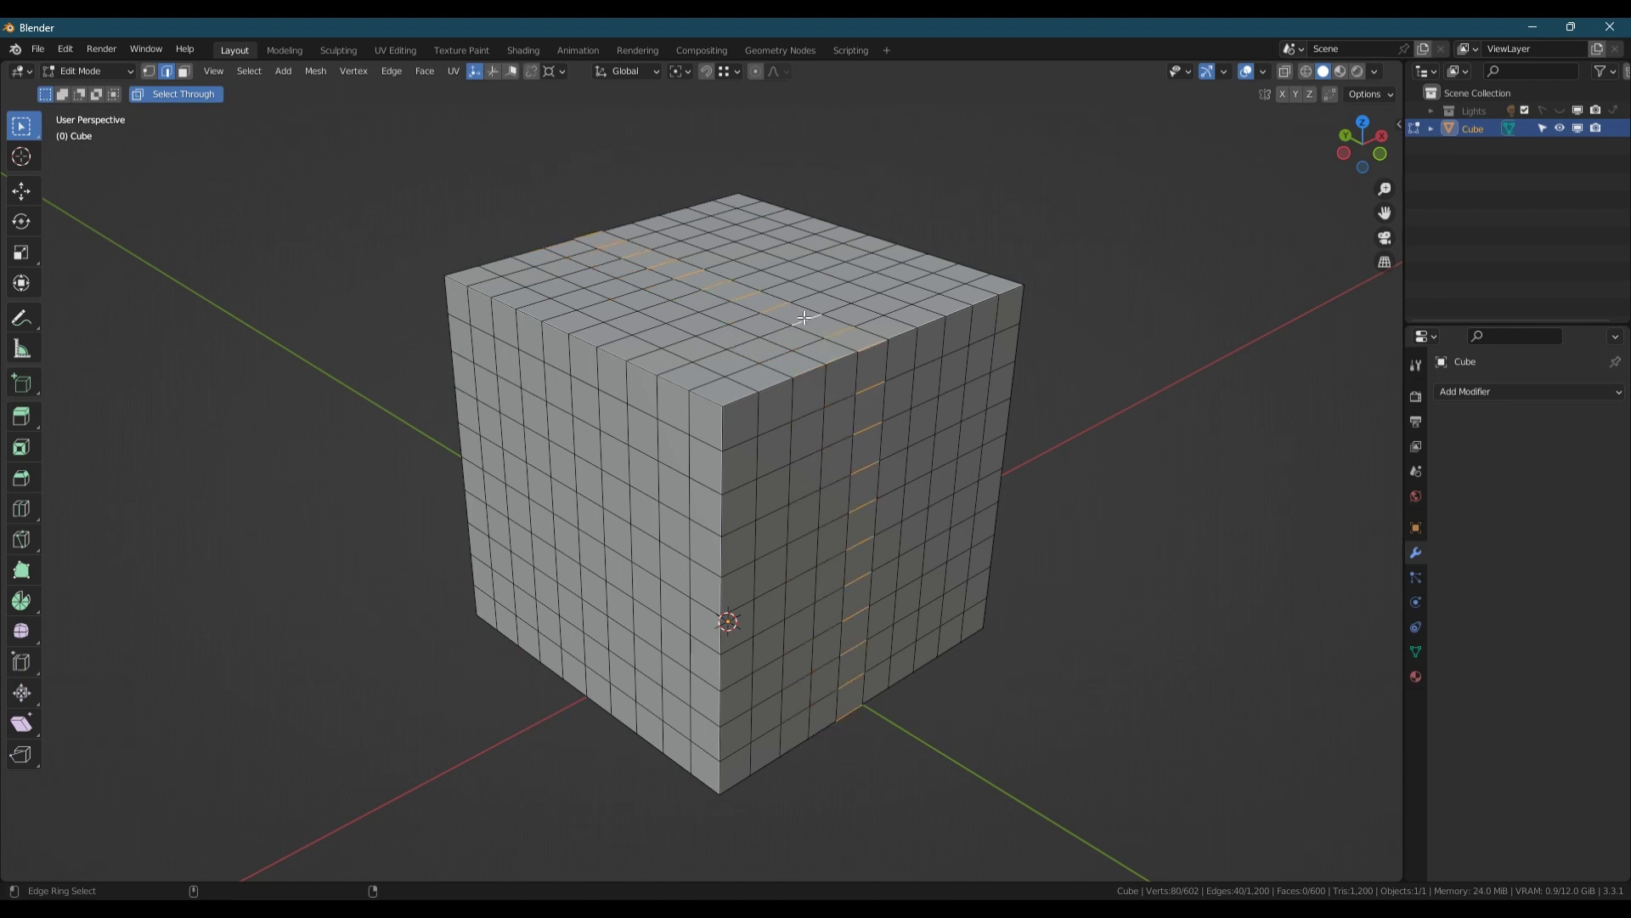
{"action": "left_click", "coordinate": [807, 330], "text": "ctrl+alt"}
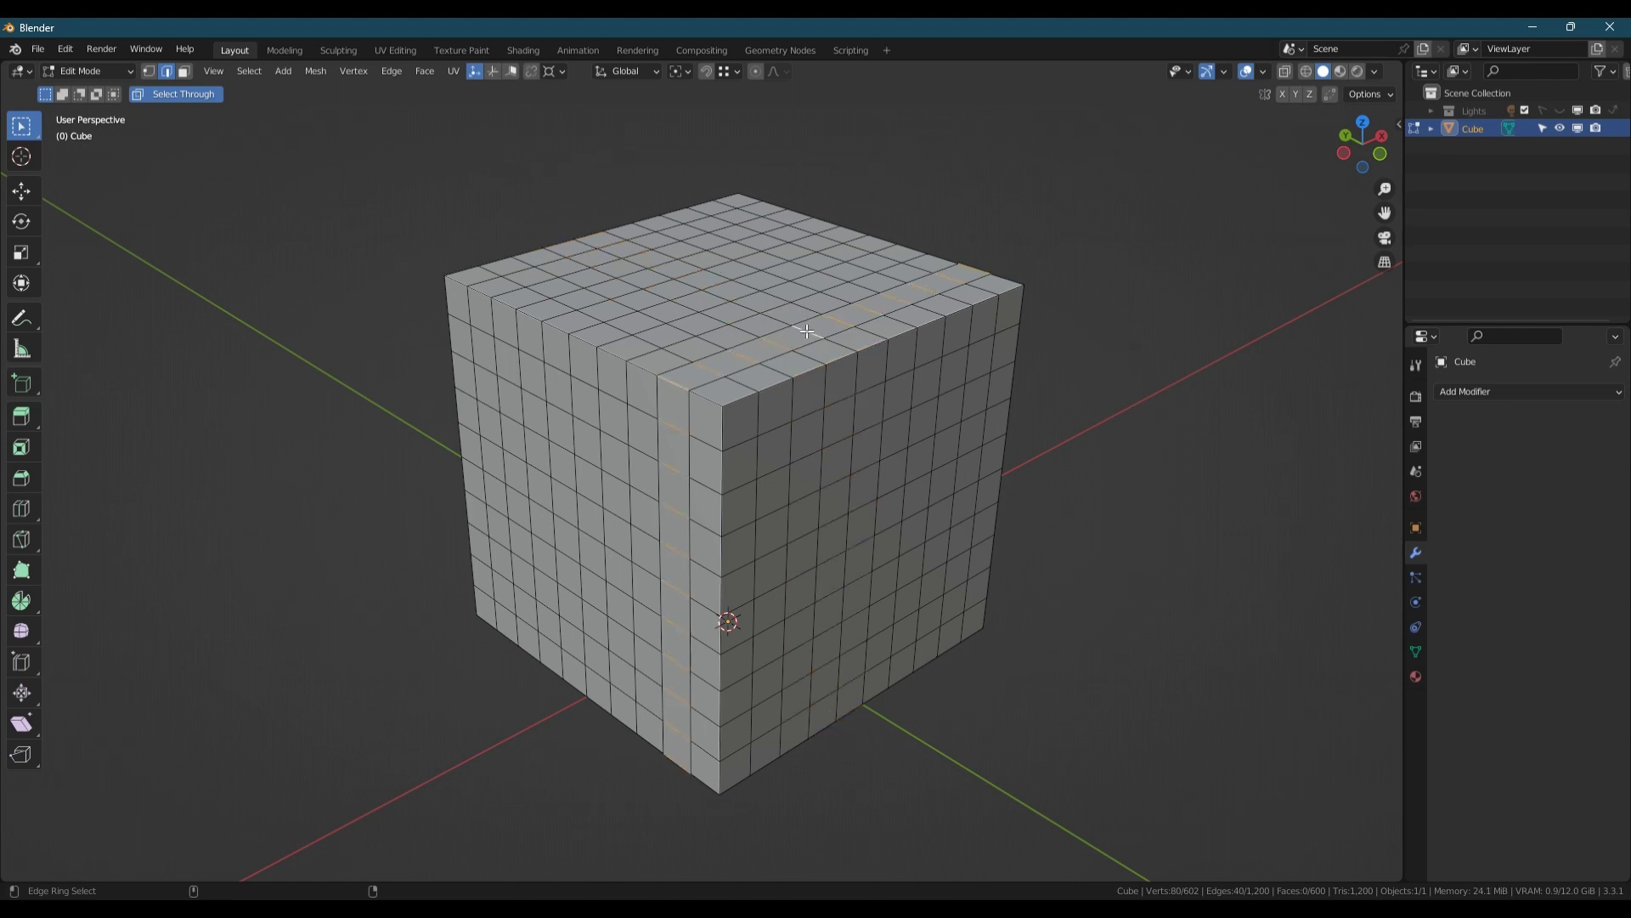
{"action": "left_click", "coordinate": [802, 356], "text": "ctrl+alt"}
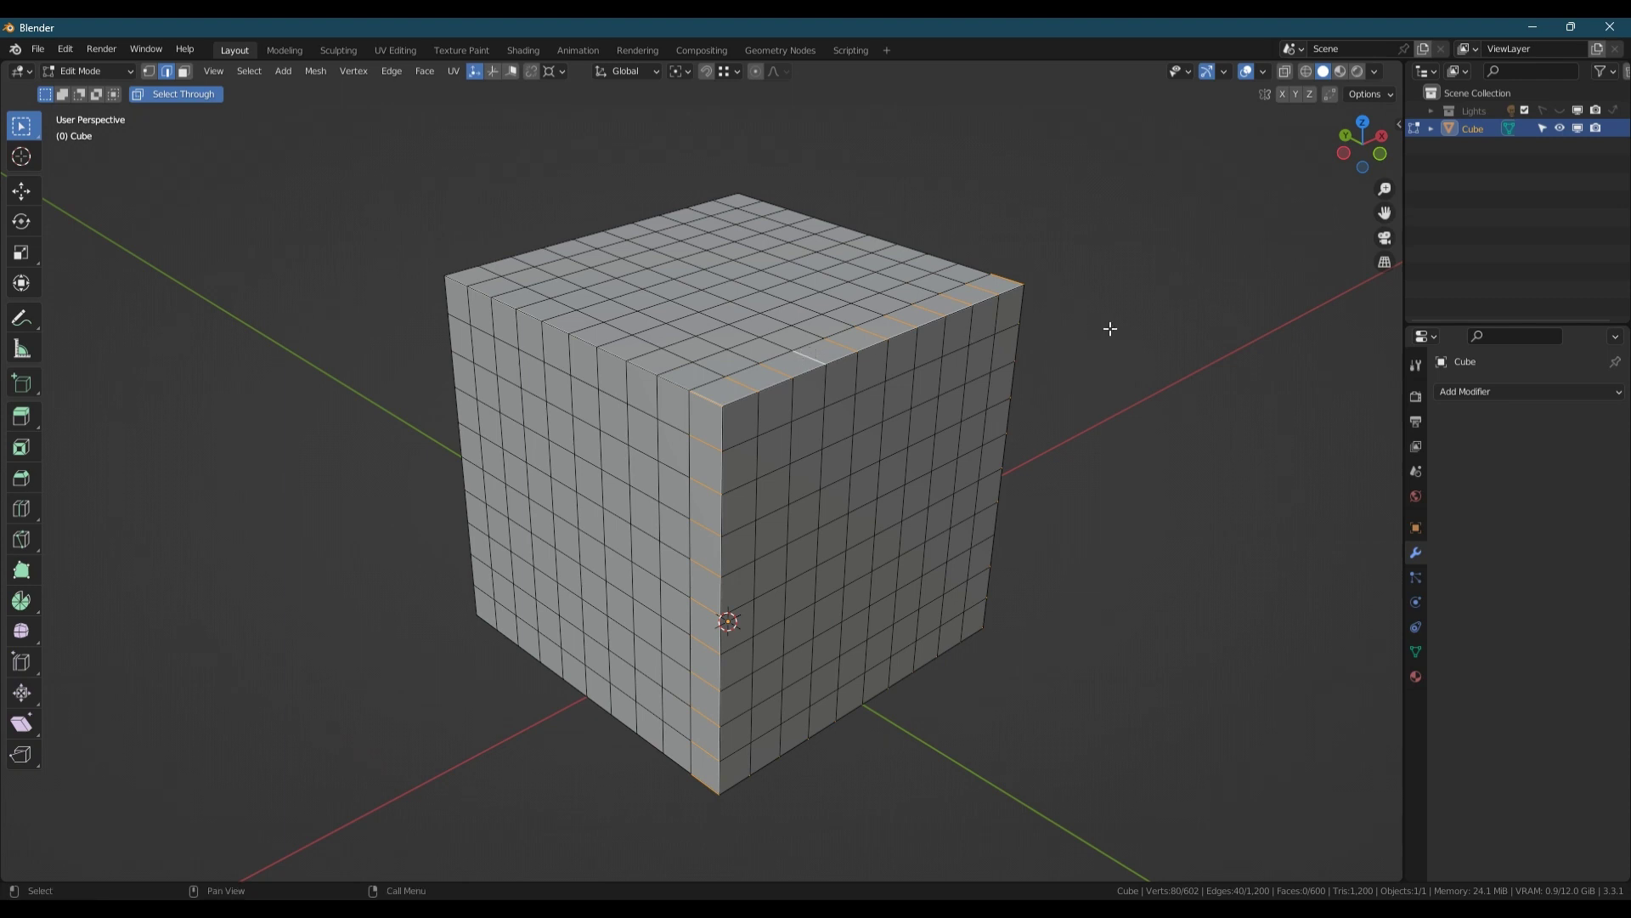
{"action": "left_click", "coordinate": [1139, 430]}
{"action": "key", "text": "1"}
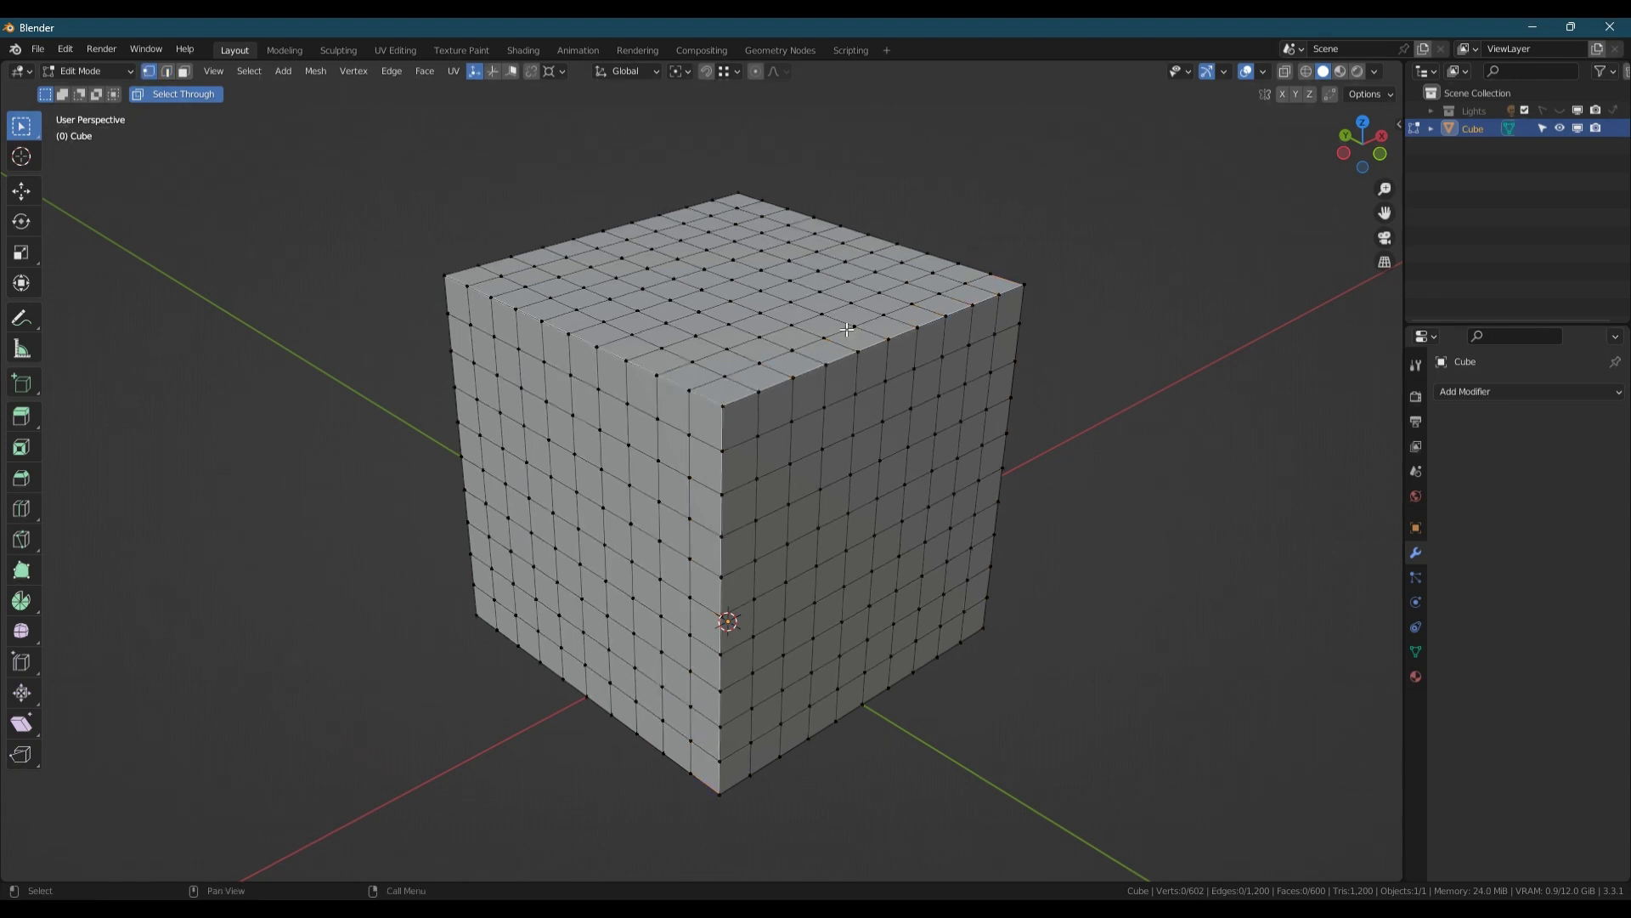
Pick shortest paths between vertices, then between edges across the cube's top
{"action": "left_click", "coordinate": [692, 361], "text": "ctrl"}
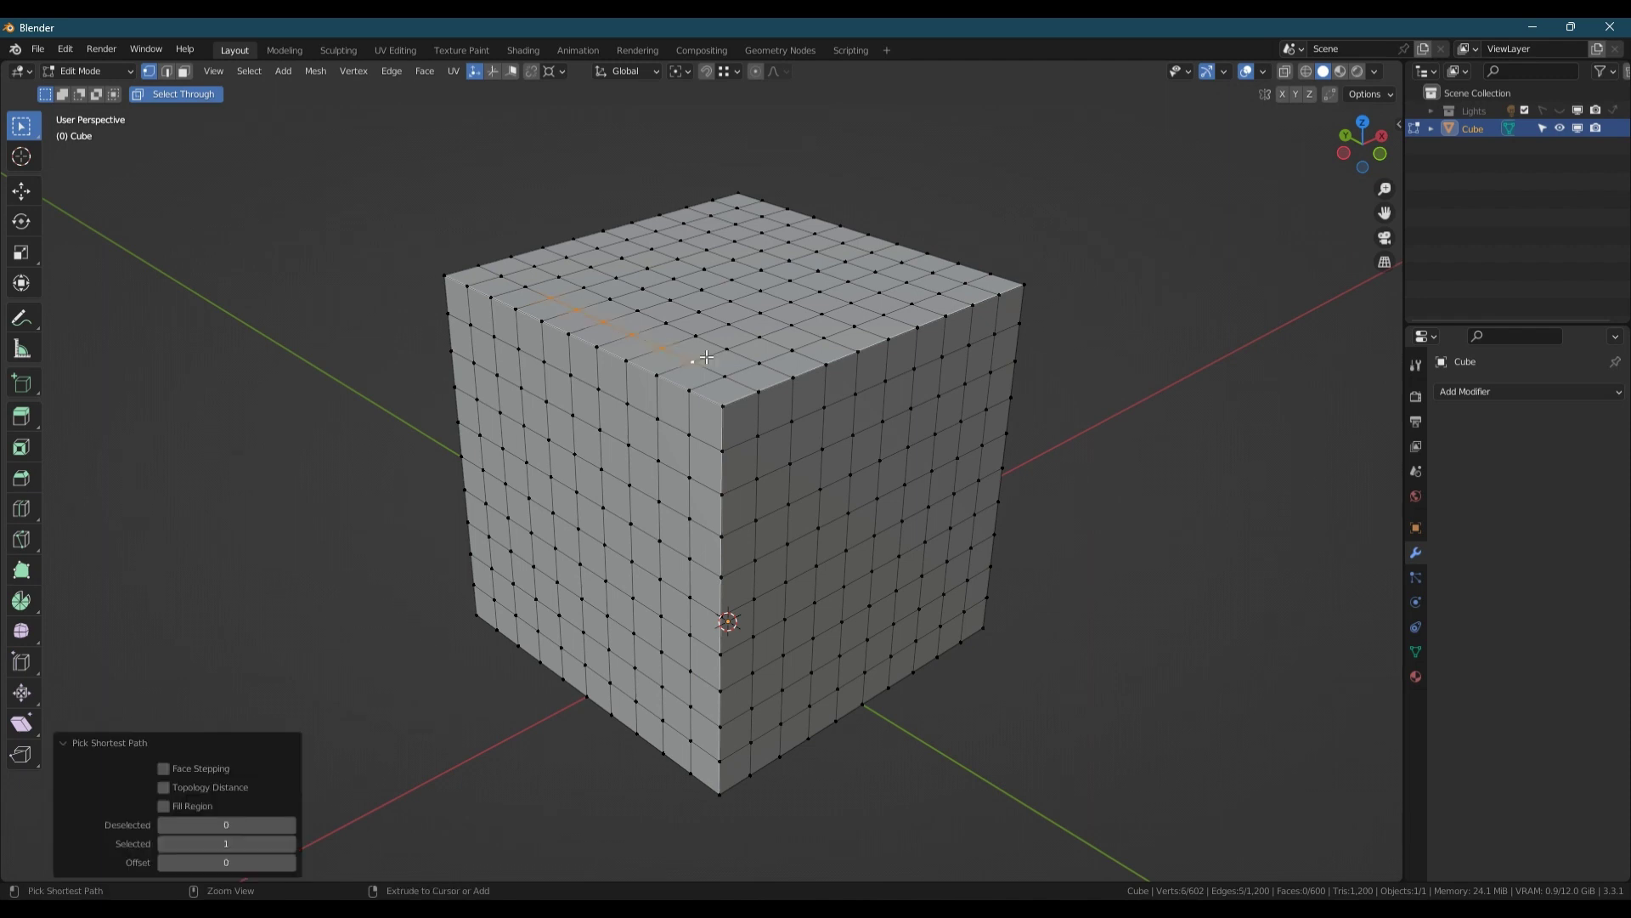
{"action": "left_click", "coordinate": [793, 326], "text": "ctrl"}
{"action": "key", "text": "2"}
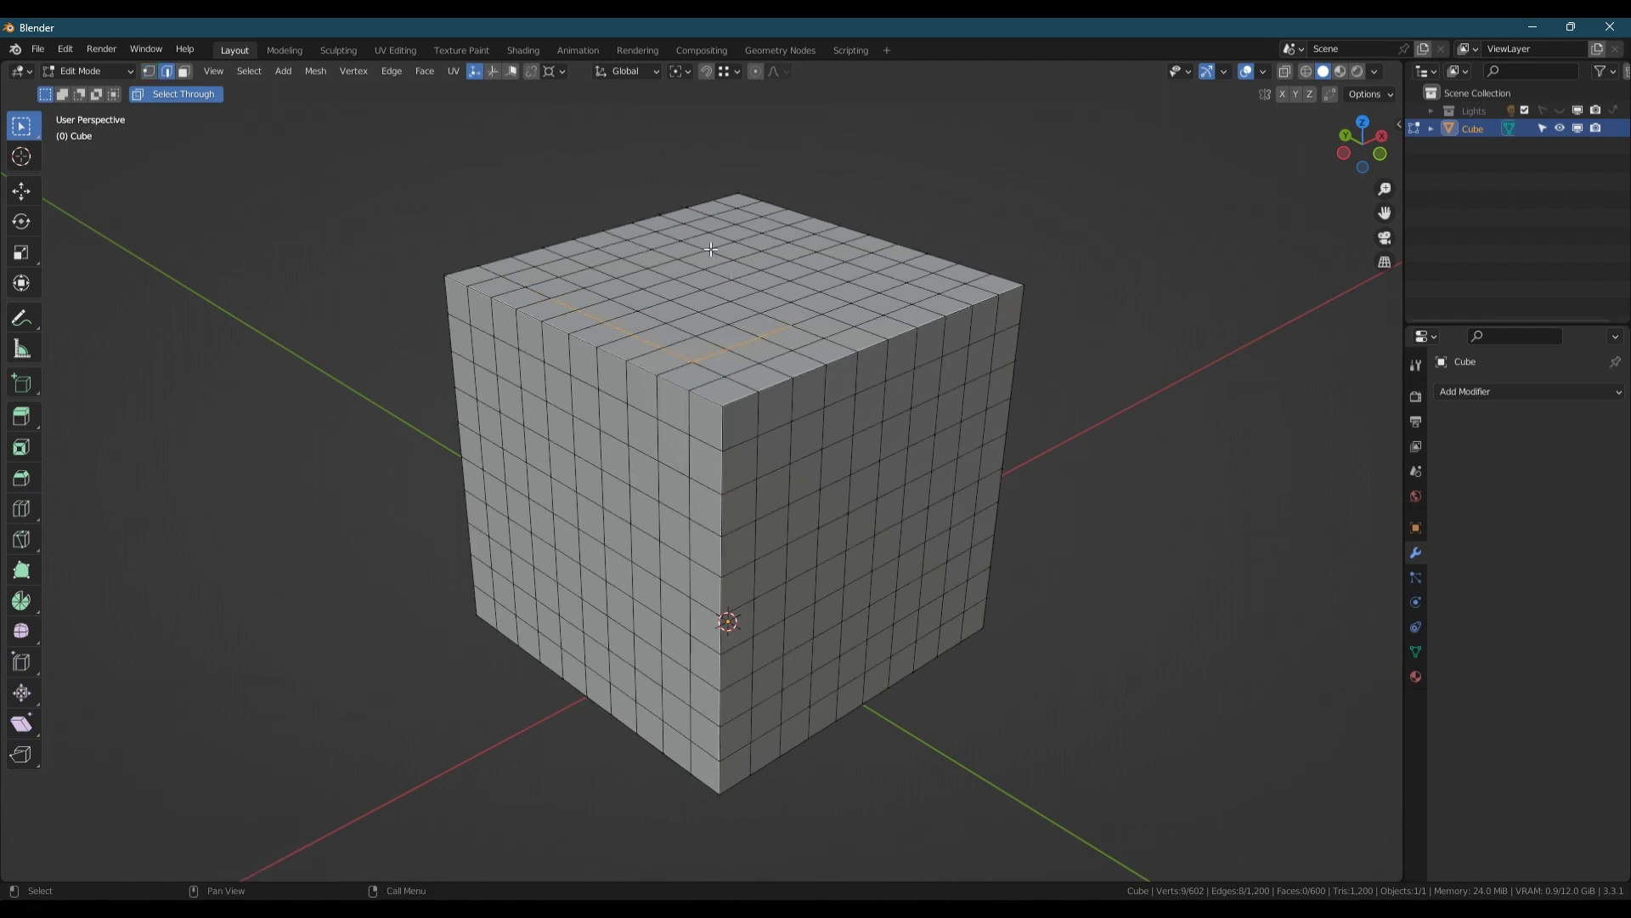
{"action": "left_click", "coordinate": [718, 254]}
{"action": "left_click", "coordinate": [836, 296], "text": "ctrl"}
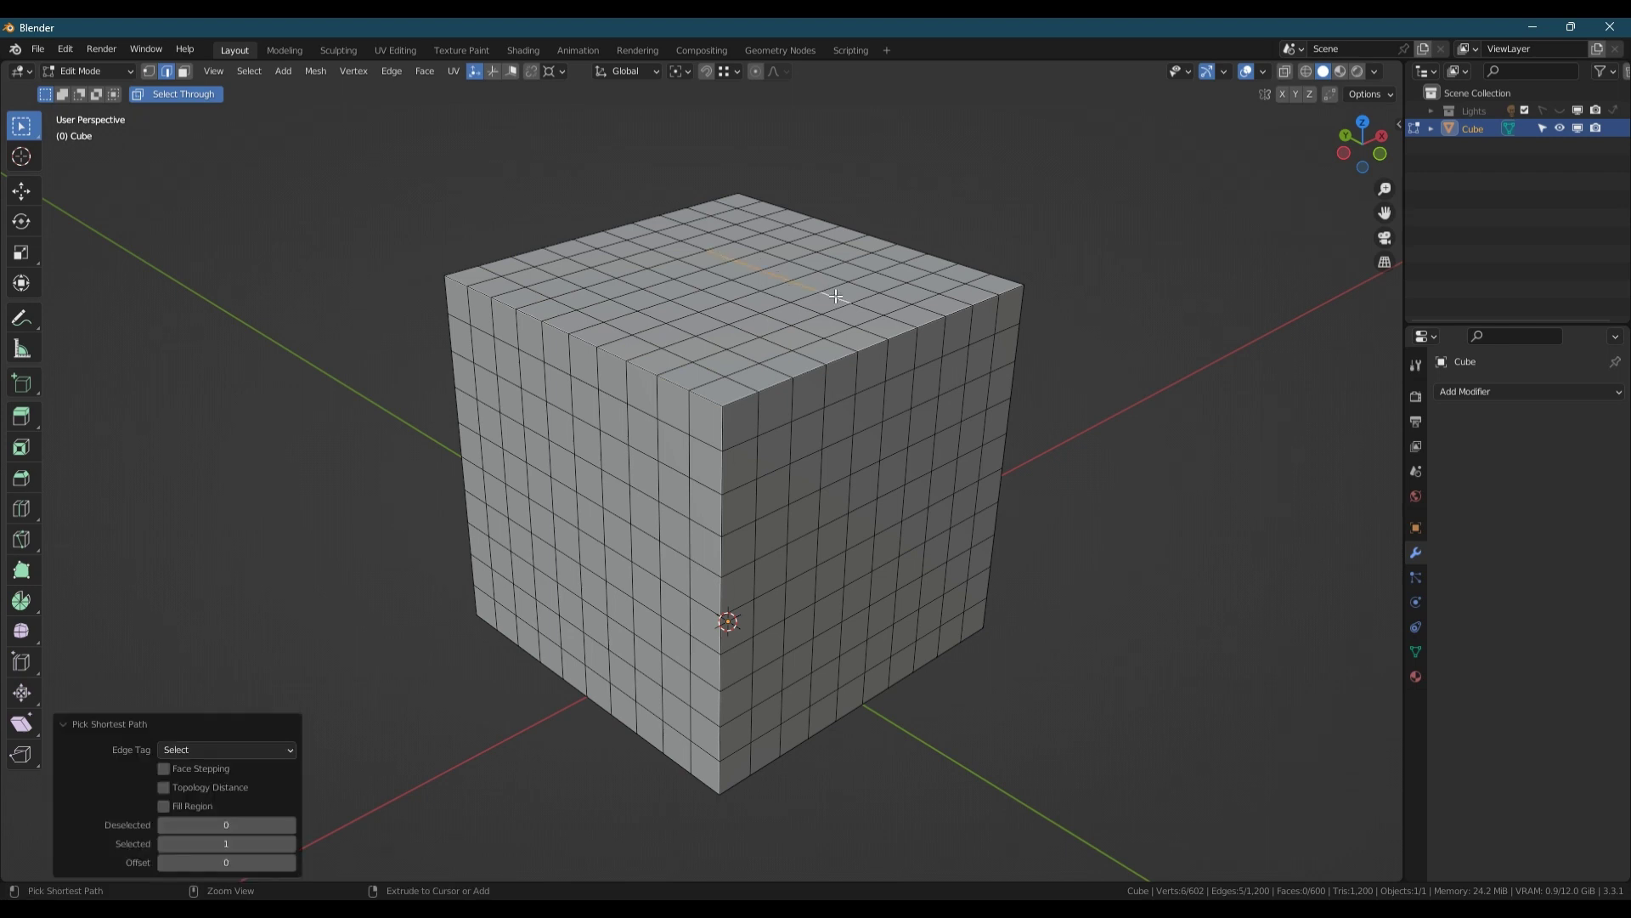
{"action": "left_click", "coordinate": [741, 340], "text": "ctrl"}
In face mode, extend a shortest face path through several top faces, then clear it
{"action": "key", "text": "3"}
{"action": "left_click", "coordinate": [567, 271]}
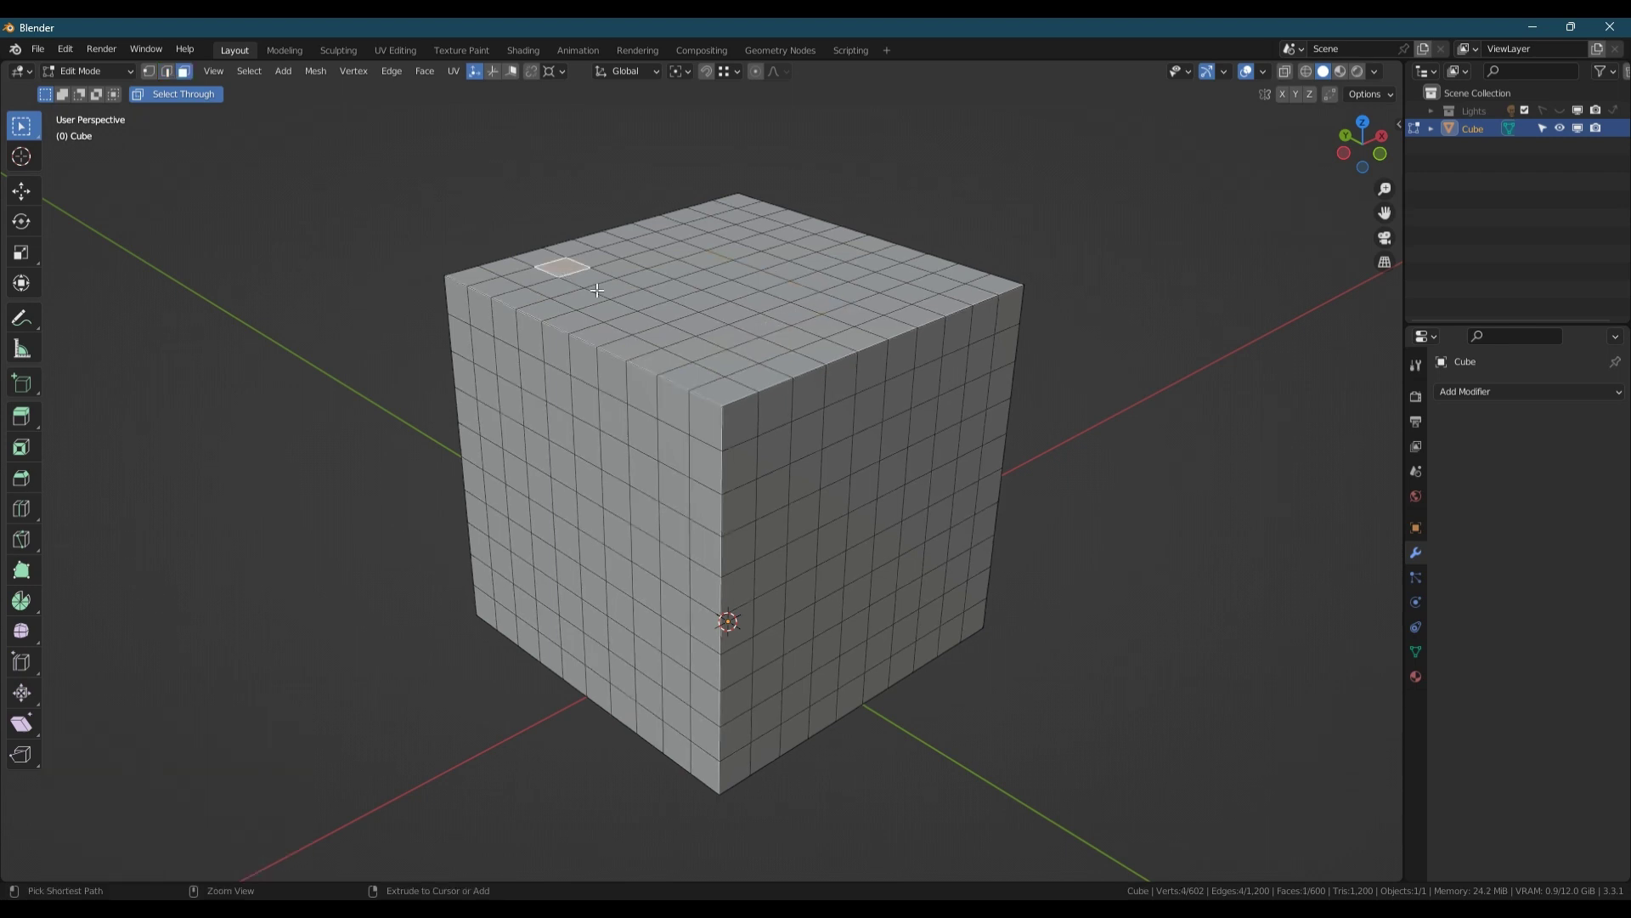
{"action": "left_click", "coordinate": [752, 349], "text": "ctrl"}
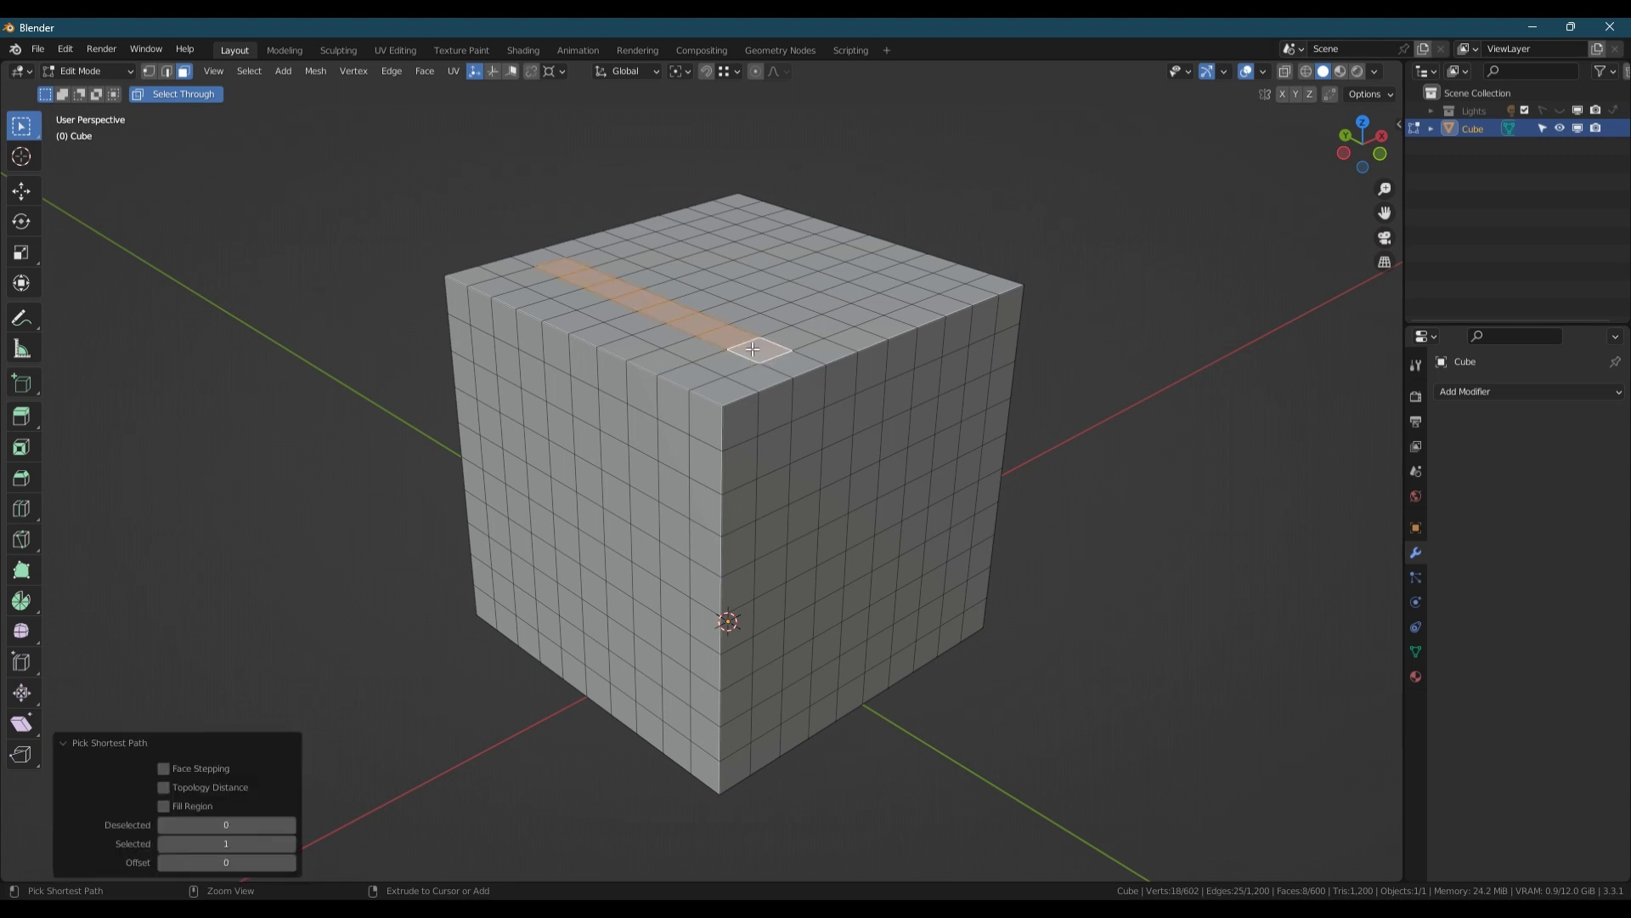
{"action": "left_click", "coordinate": [888, 306], "text": "ctrl"}
{"action": "left_click", "coordinate": [770, 260], "text": "ctrl"}
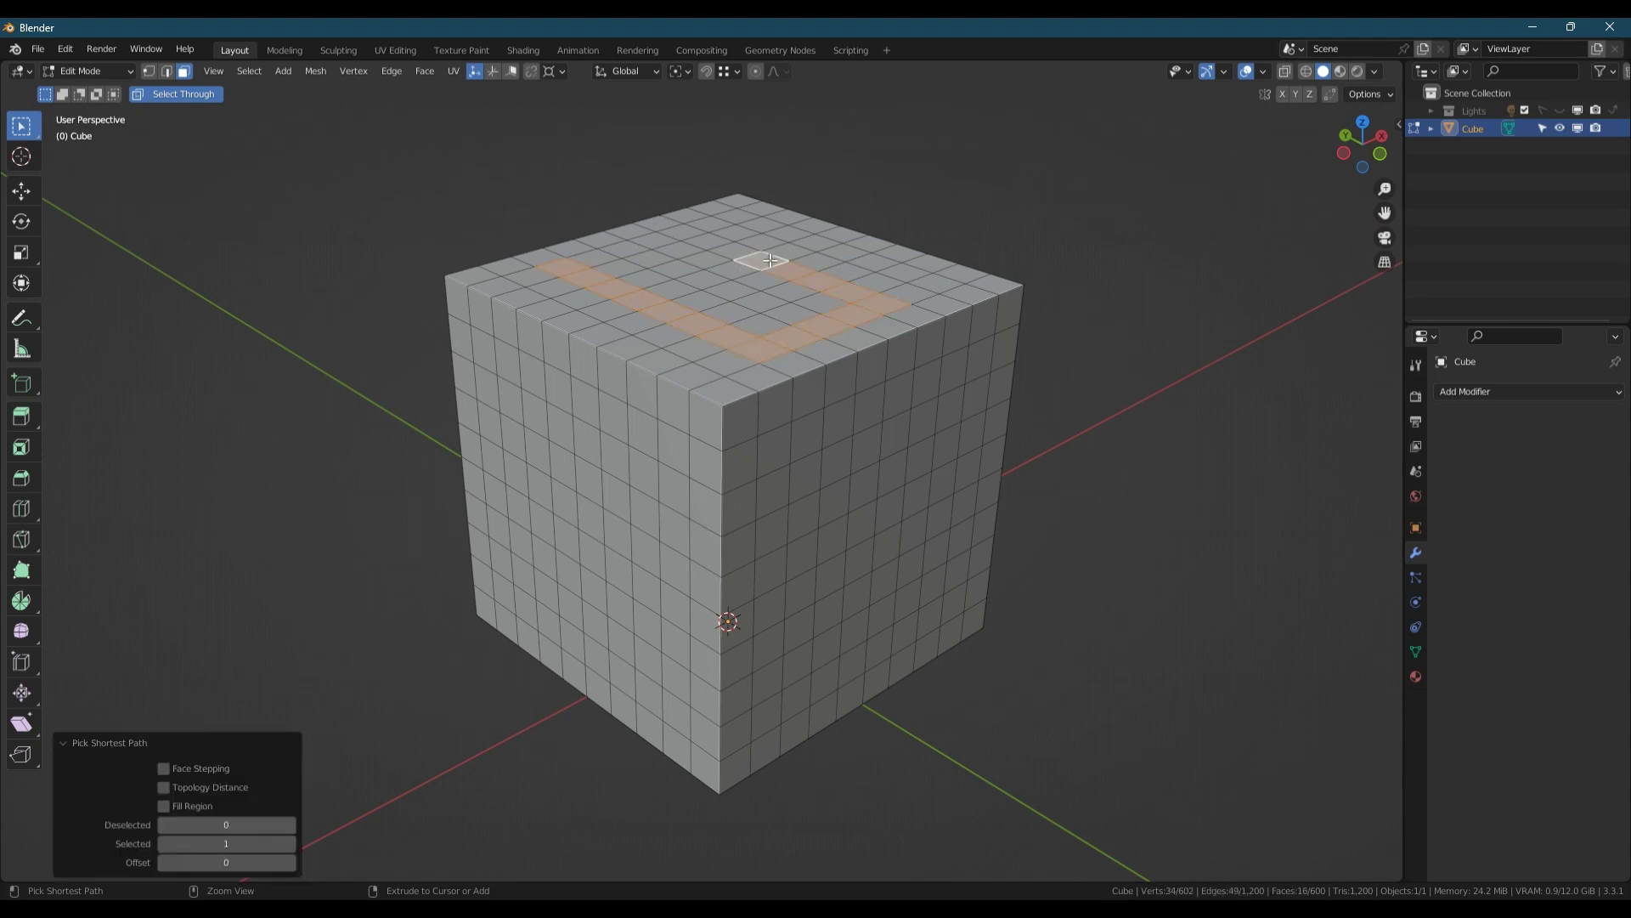
{"action": "left_click", "coordinate": [1099, 382]}
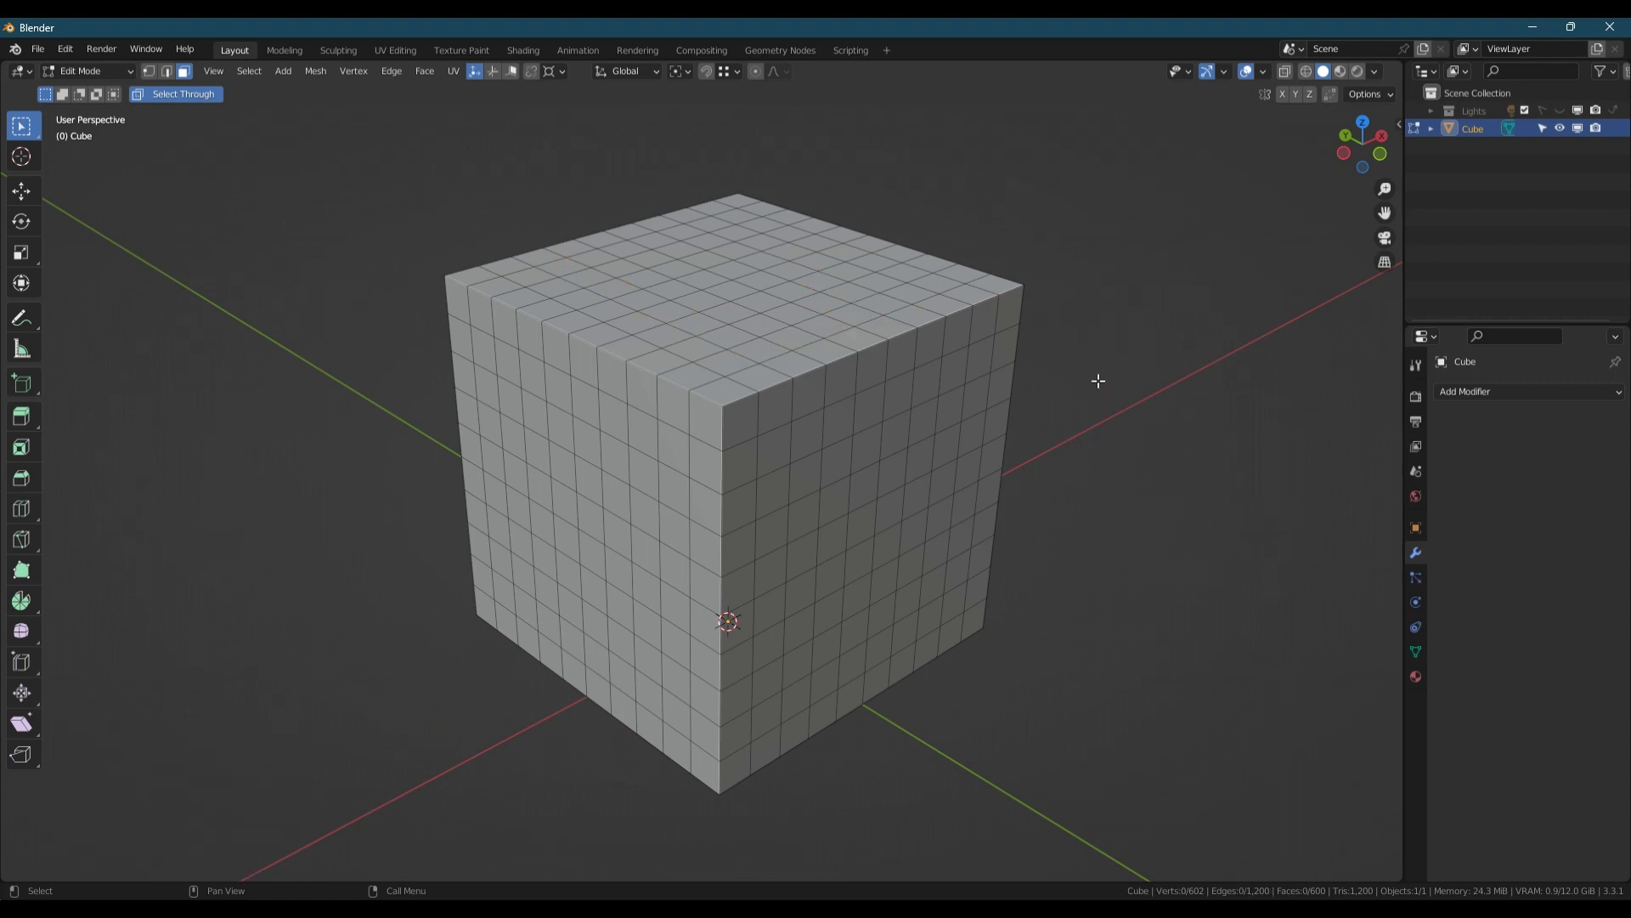
Fill a face region from a top-left face, extending it right to the corner face
{"action": "left_click", "coordinate": [593, 278]}
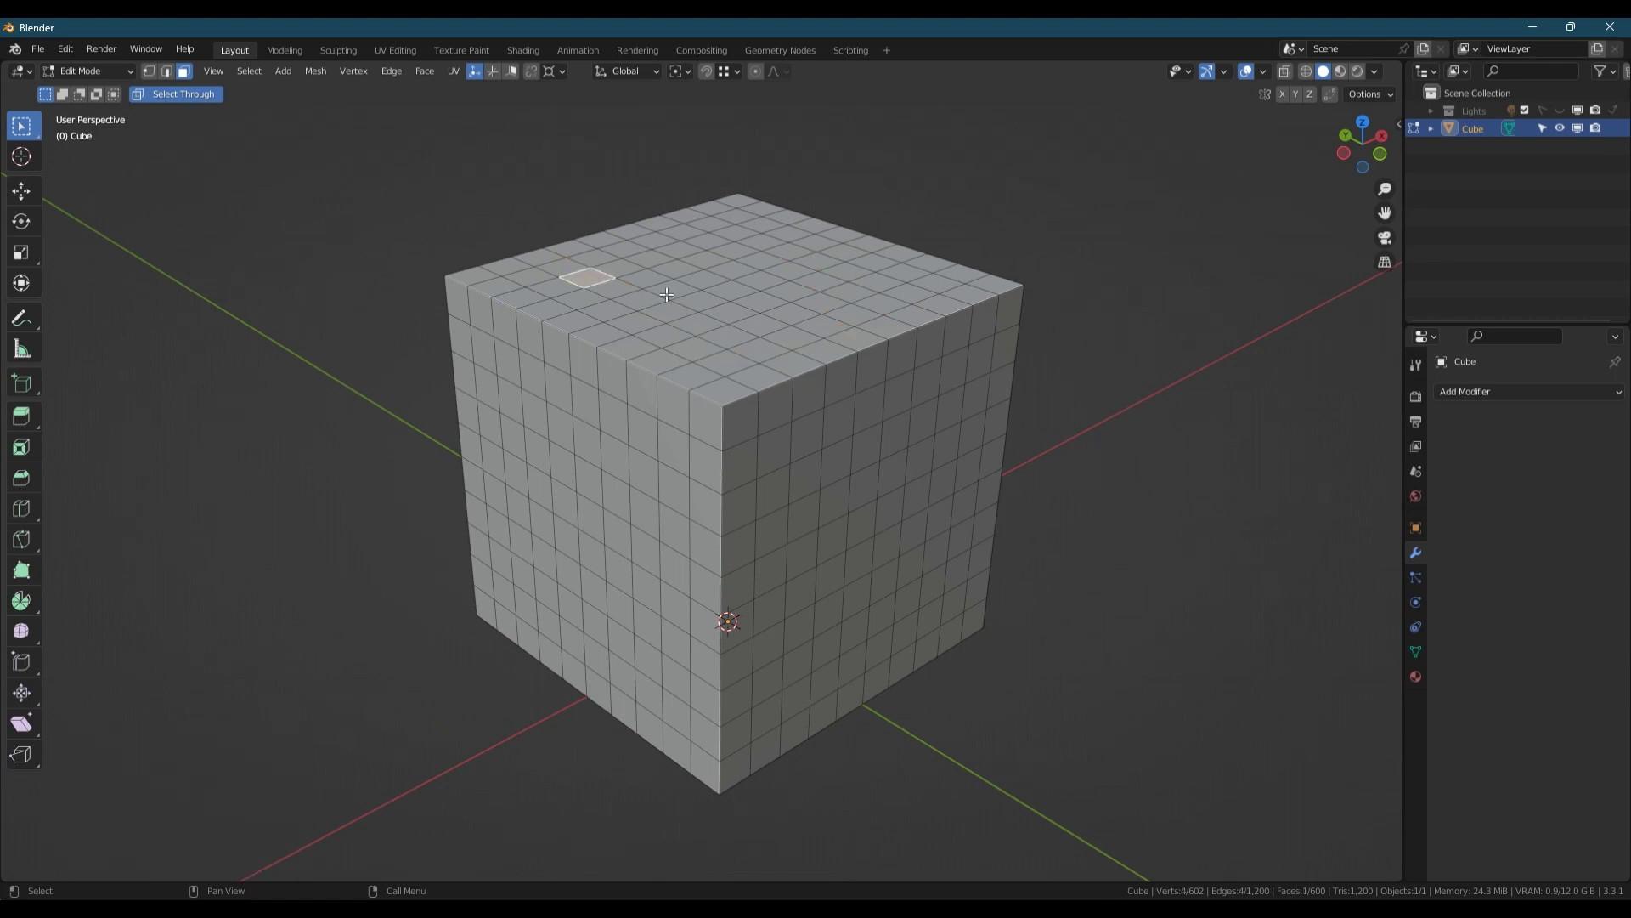
{"action": "left_click", "coordinate": [797, 294], "text": "ctrl+shift"}
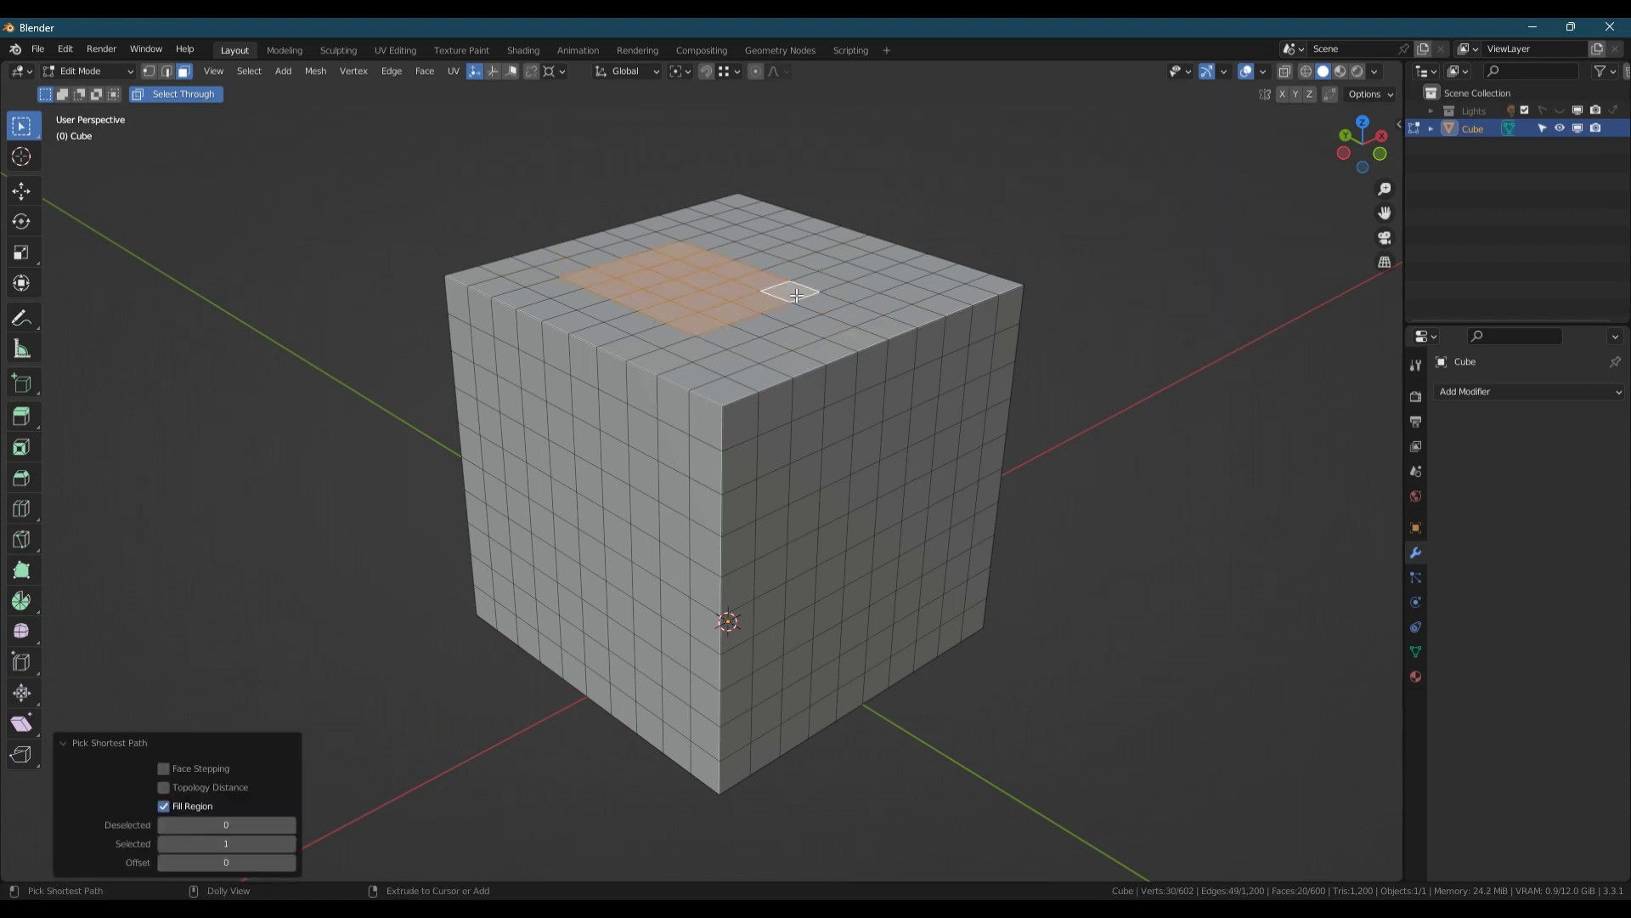
{"action": "left_click", "coordinate": [876, 282], "text": "ctrl+shift"}
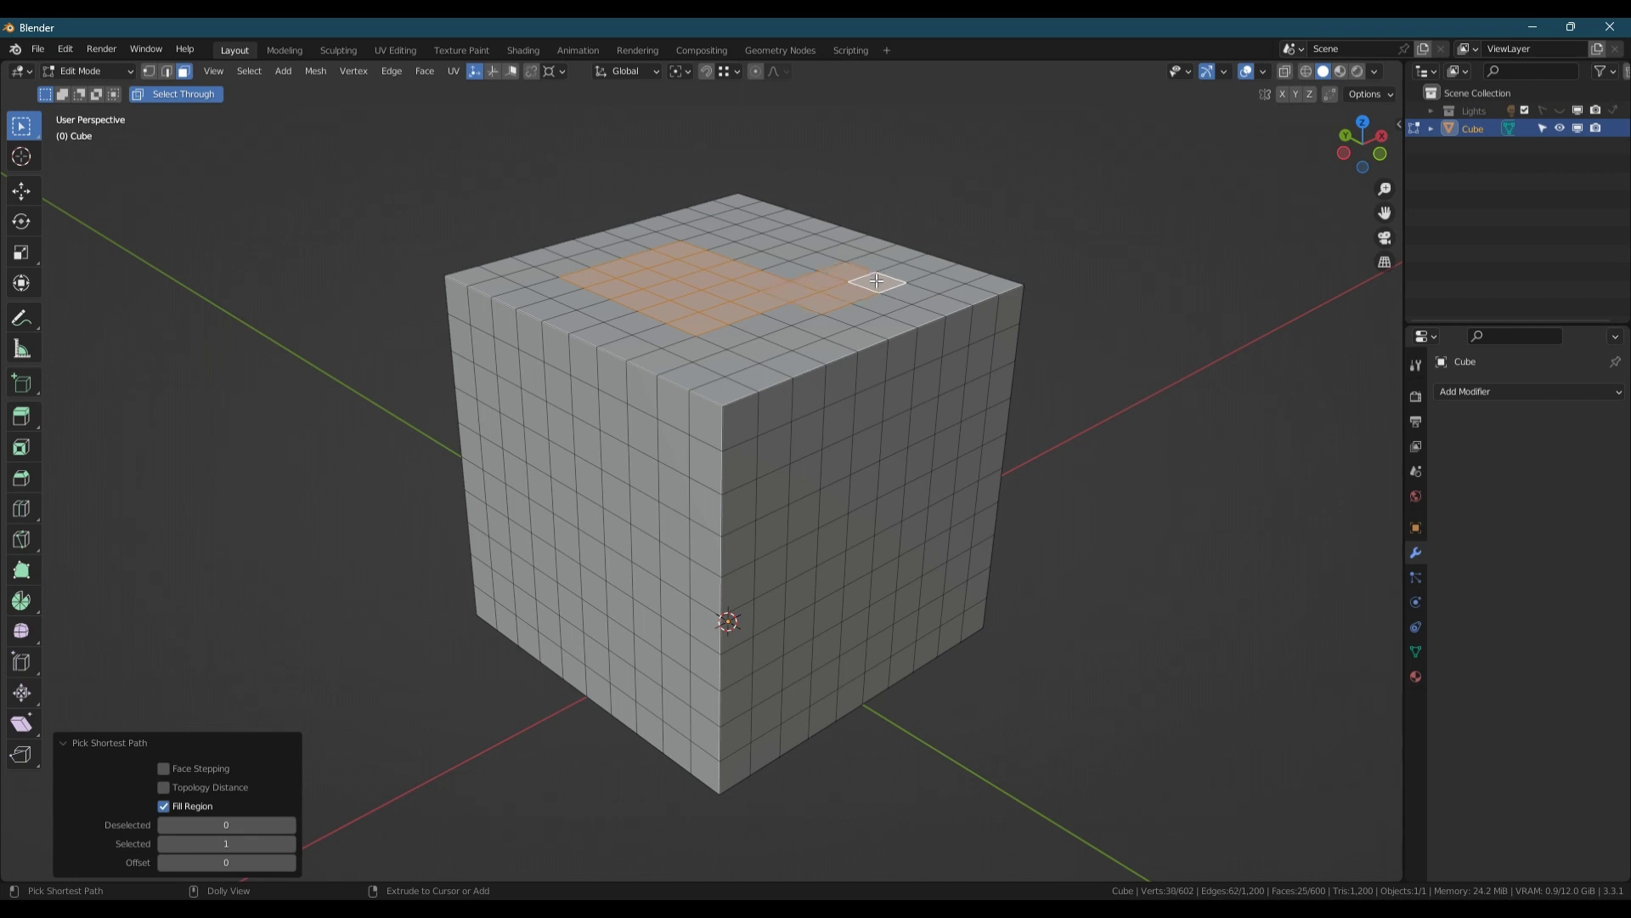
{"action": "left_click", "coordinate": [985, 284], "text": "ctrl+shift"}
Fill two more face regions, the last from the left side to the top, then deselect all
{"action": "left_click", "coordinate": [750, 373]}
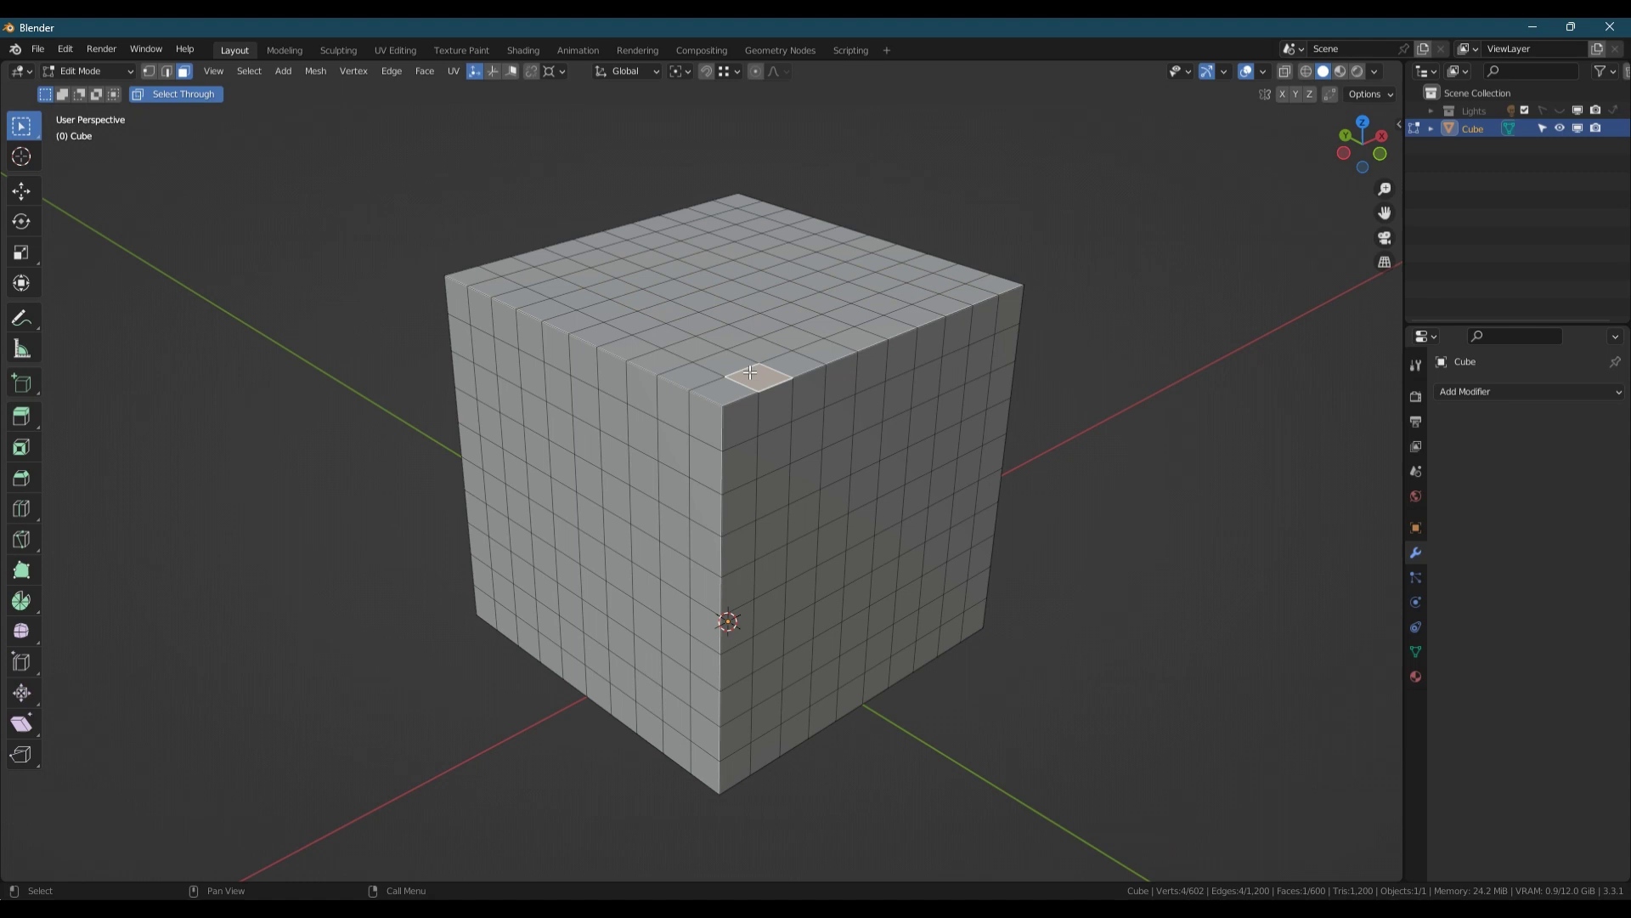
{"action": "left_click", "coordinate": [771, 300], "text": "ctrl+shift"}
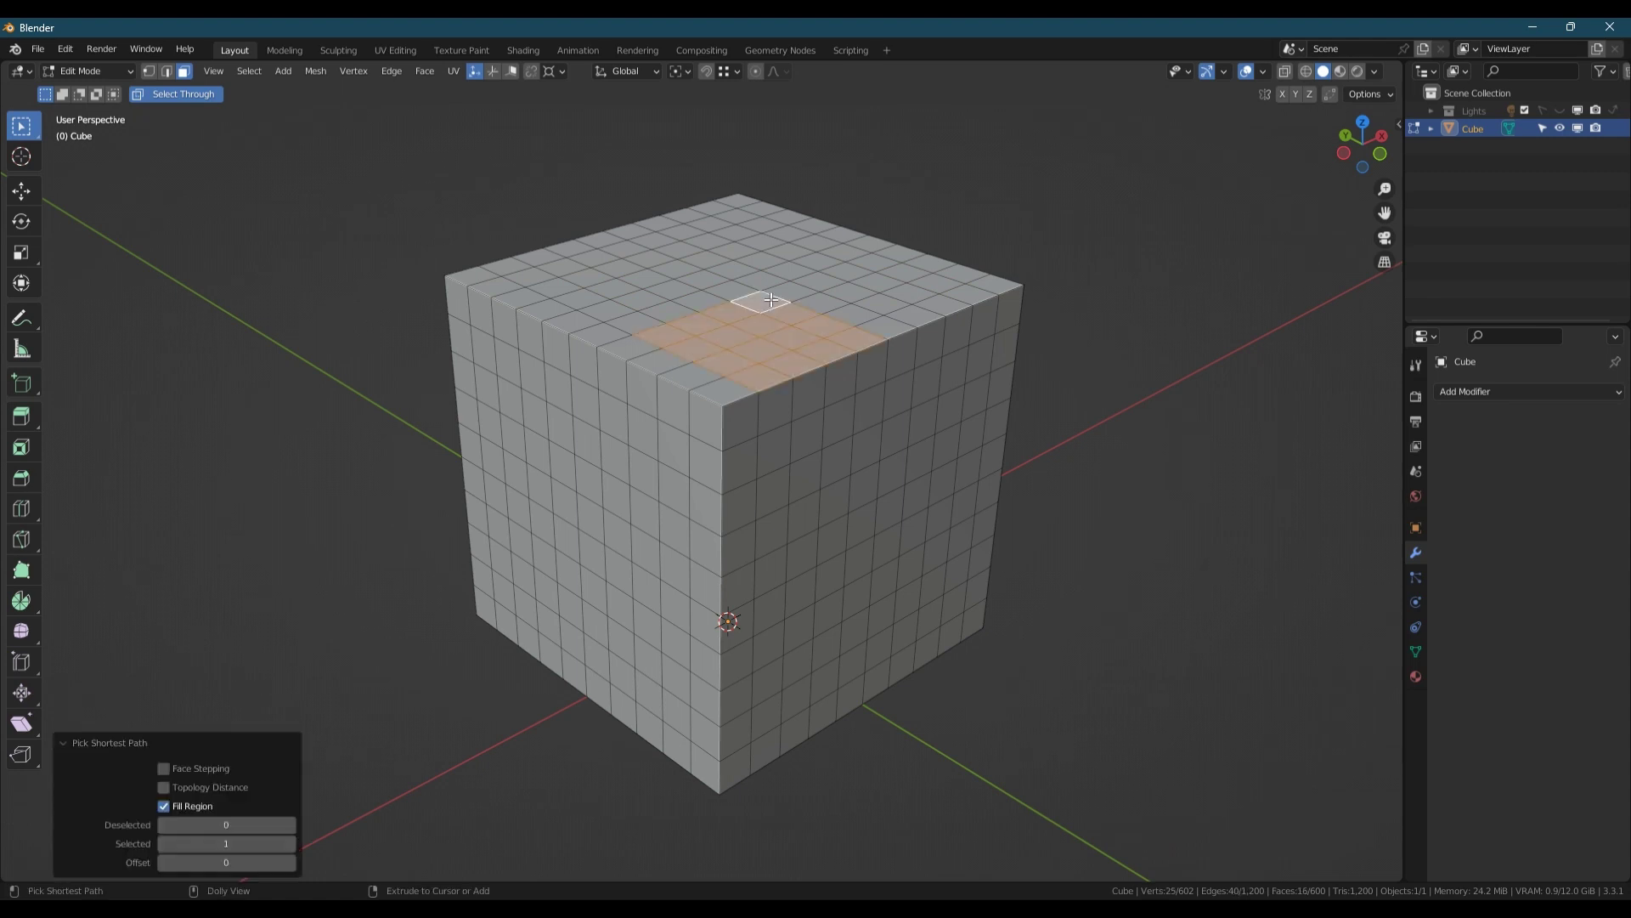
{"action": "left_click", "coordinate": [577, 405]}
{"action": "left_click", "coordinate": [824, 349], "text": "ctrl+shift"}
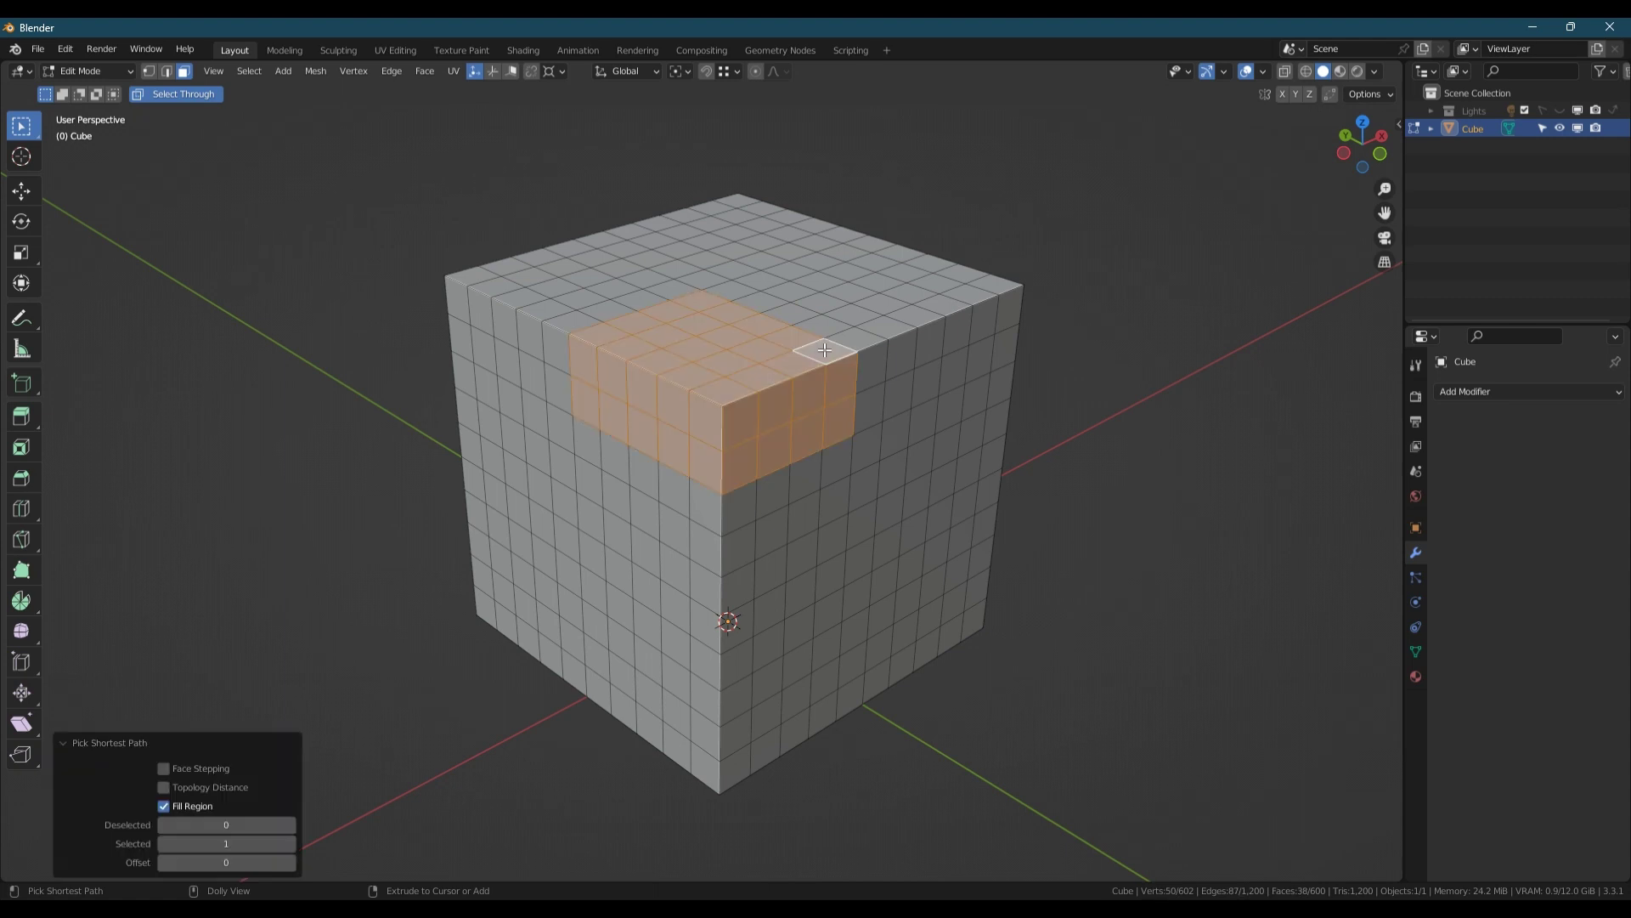
{"action": "key", "text": "alt+a"}
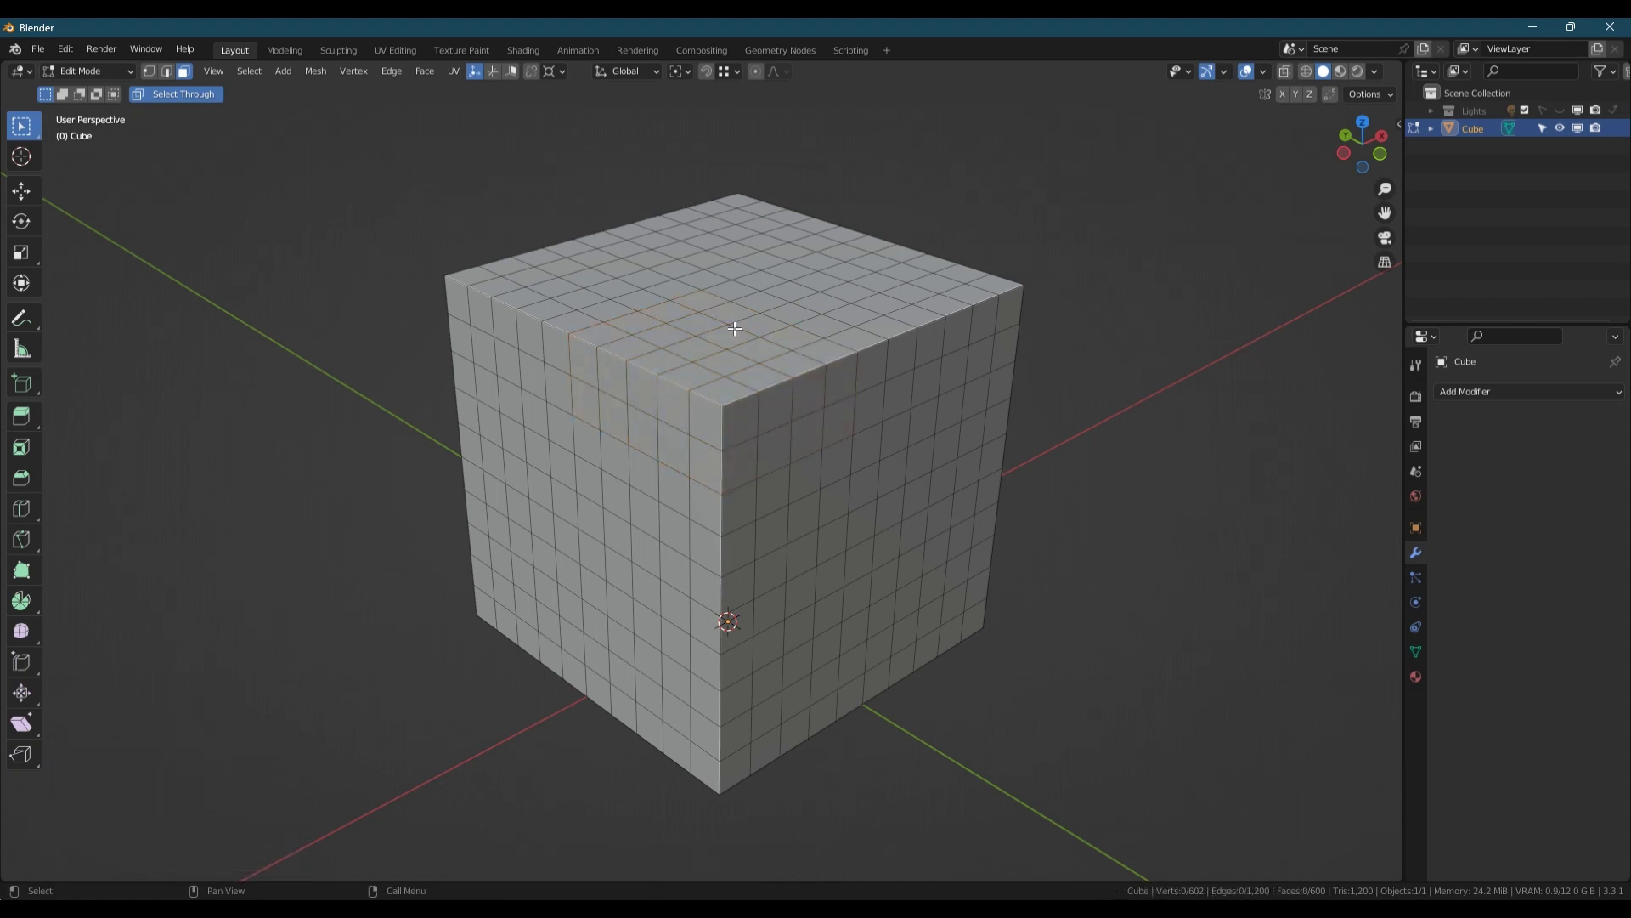
Grow a single top vertex twice with Ctrl+Numpad+, then shrink it back to the centre vertex
{"action": "key", "text": "1"}
{"action": "left_click", "coordinate": [752, 326]}
{"action": "key", "text": "ctrl+KP_Add"}
{"action": "key", "text": "ctrl+KP_Add"}
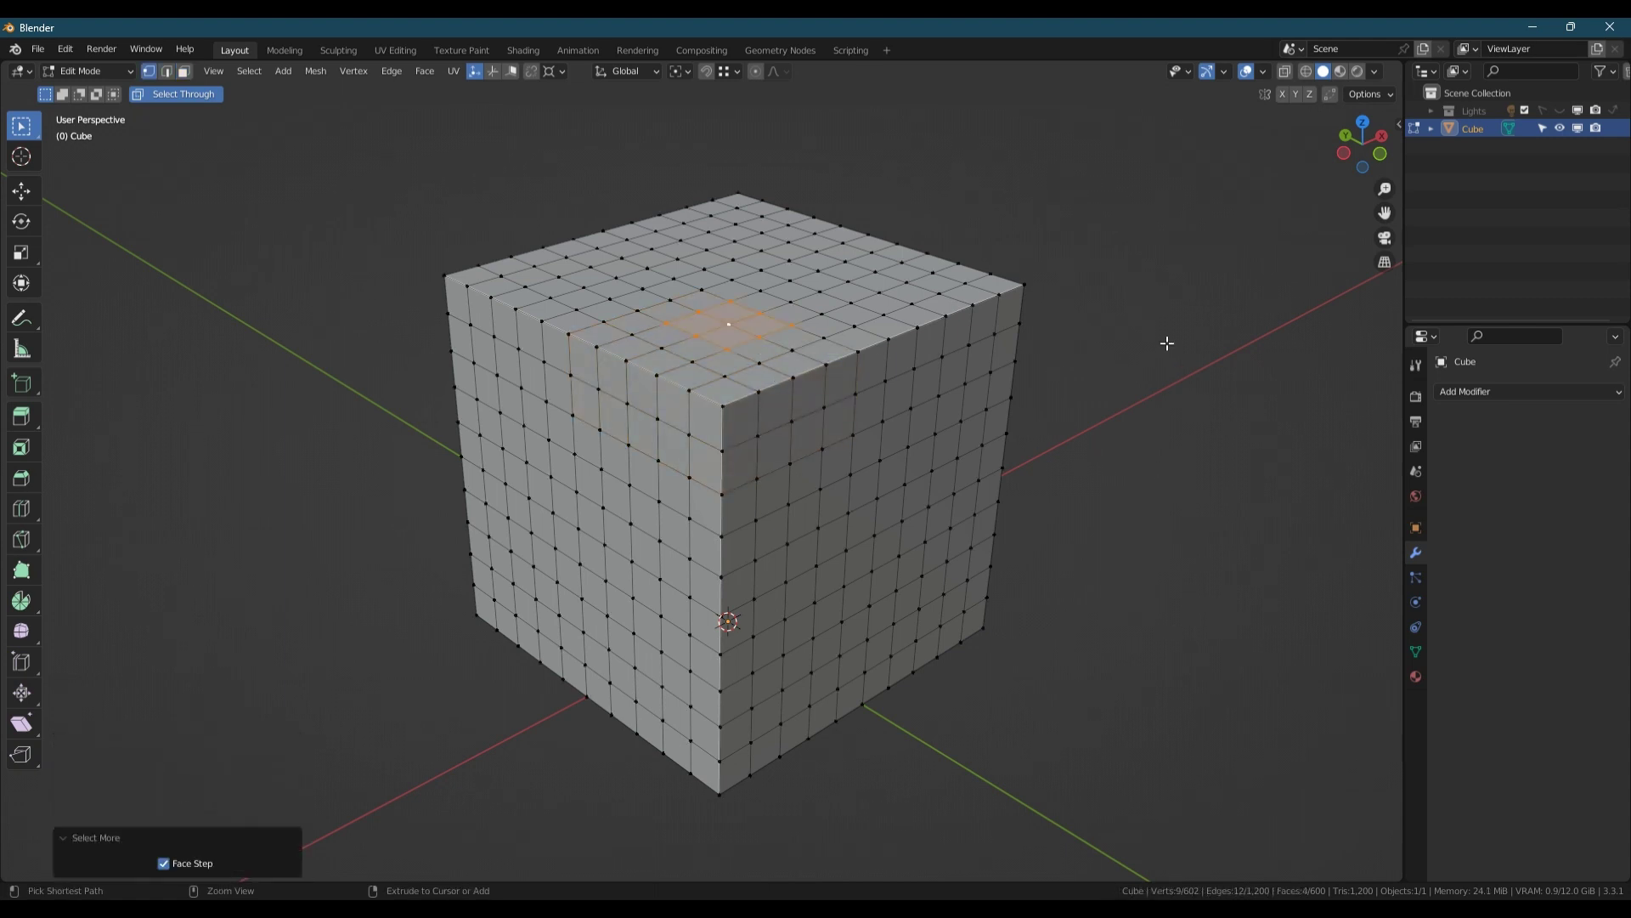
{"action": "key", "text": "ctrl+KP_Add"}
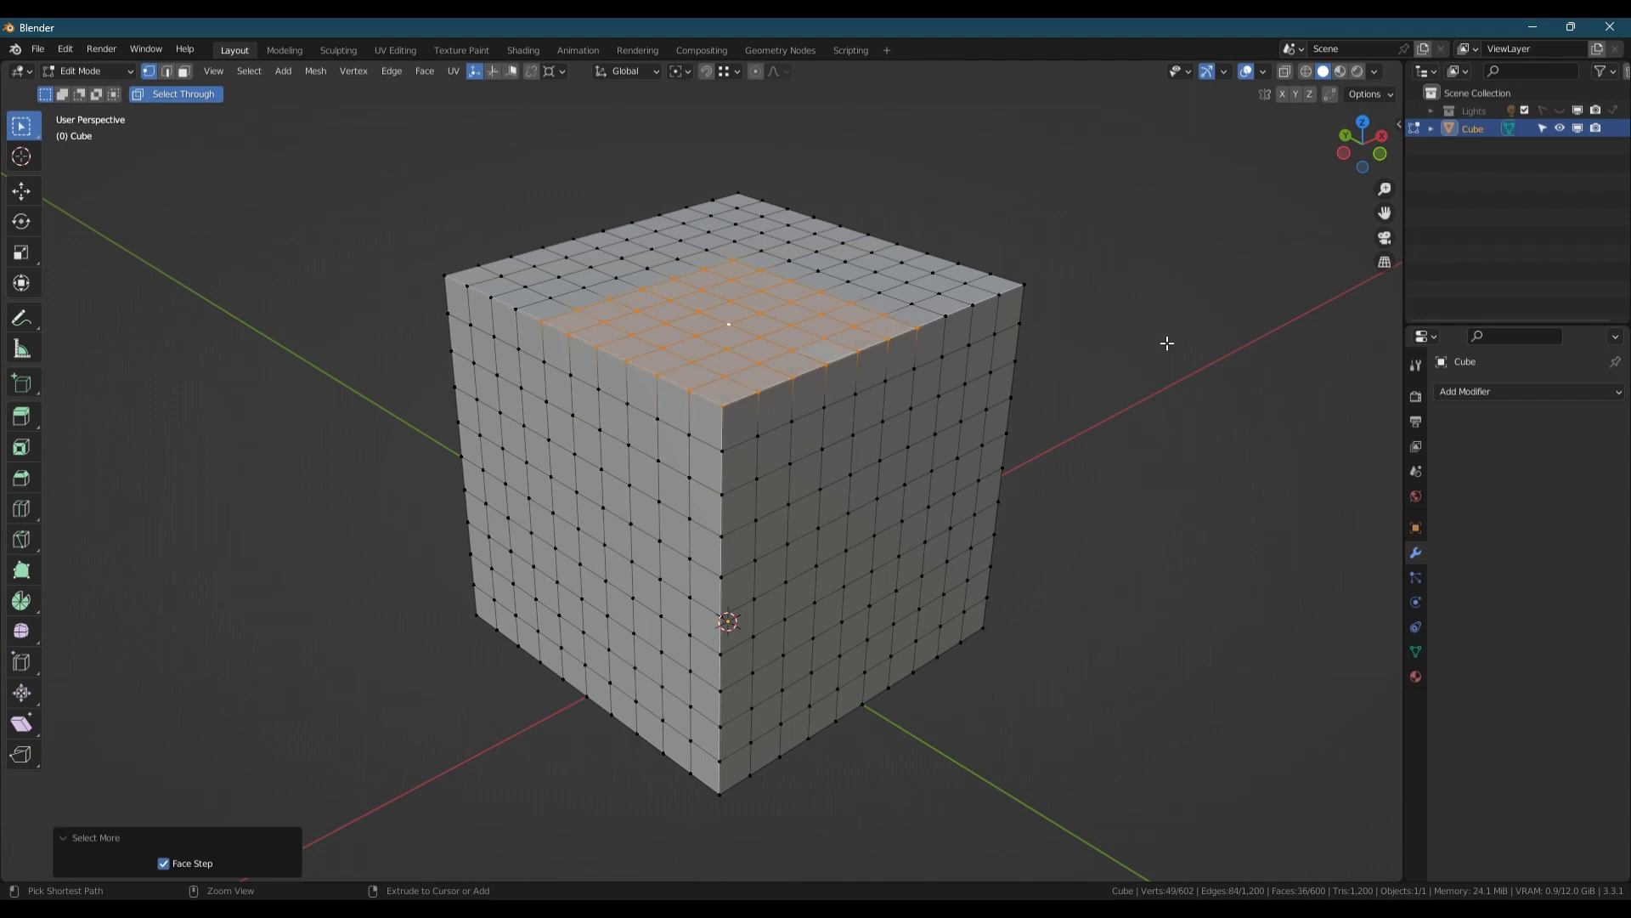
{"action": "key", "text": "ctrl+KP_Subtract"}
{"action": "key", "text": "ctrl+KP_Subtract"}
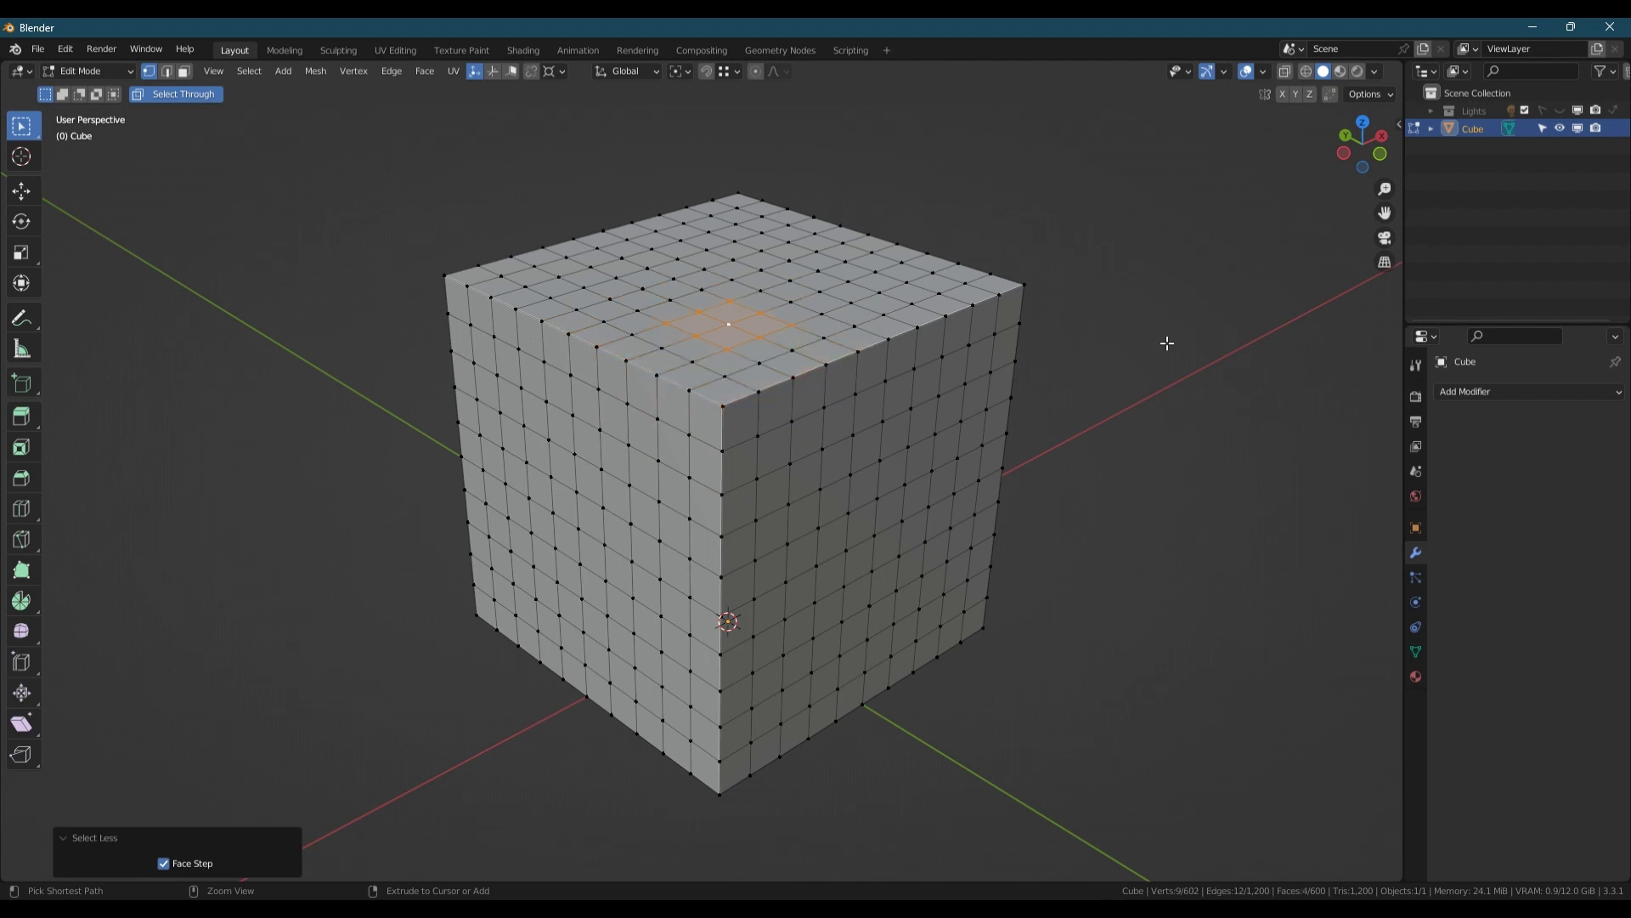
{"action": "key", "text": "ctrl+KP_Subtract"}
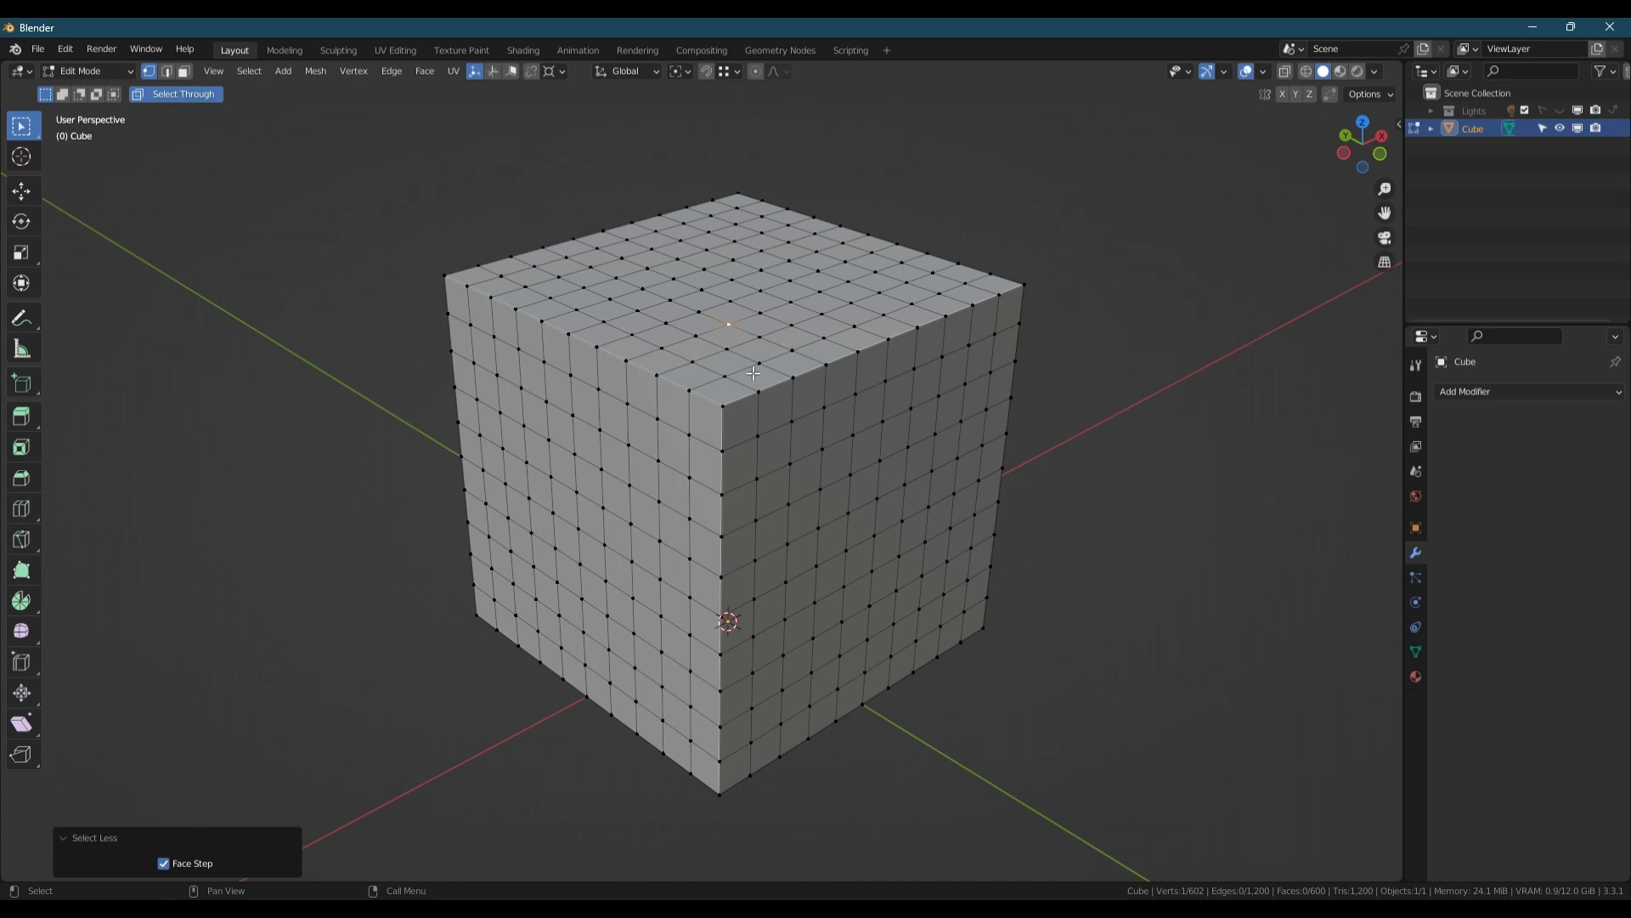
In face mode, fill a region between two top faces, then grow and shrink it
{"action": "key", "text": "3"}
{"action": "left_click", "coordinate": [702, 278]}
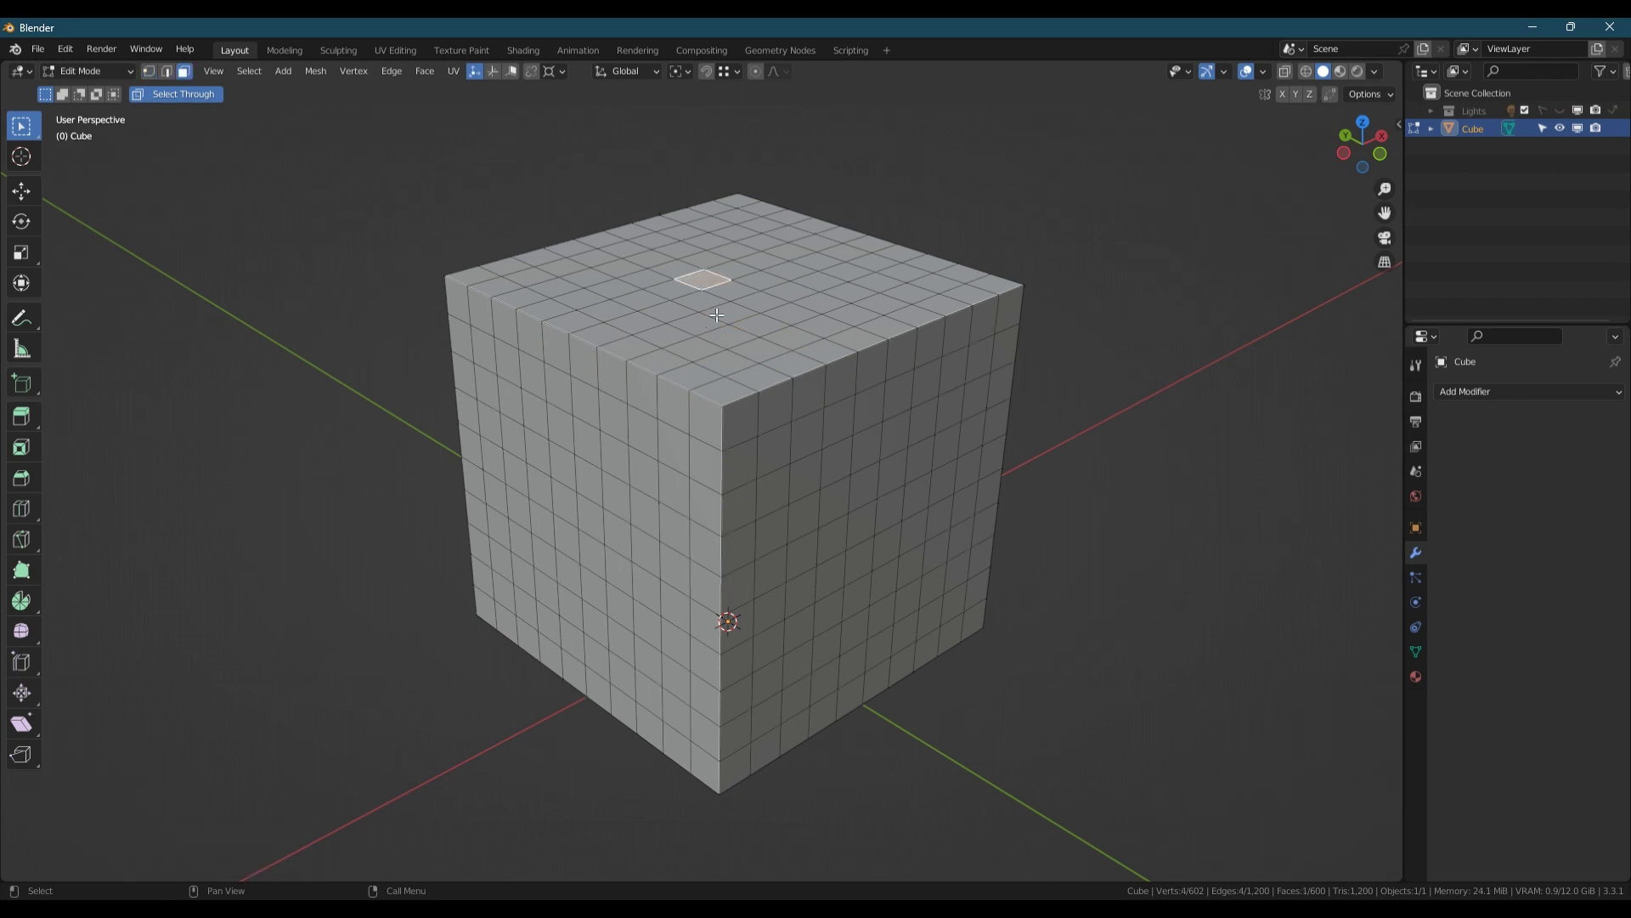
{"action": "left_click", "coordinate": [722, 364], "text": "ctrl+shift"}
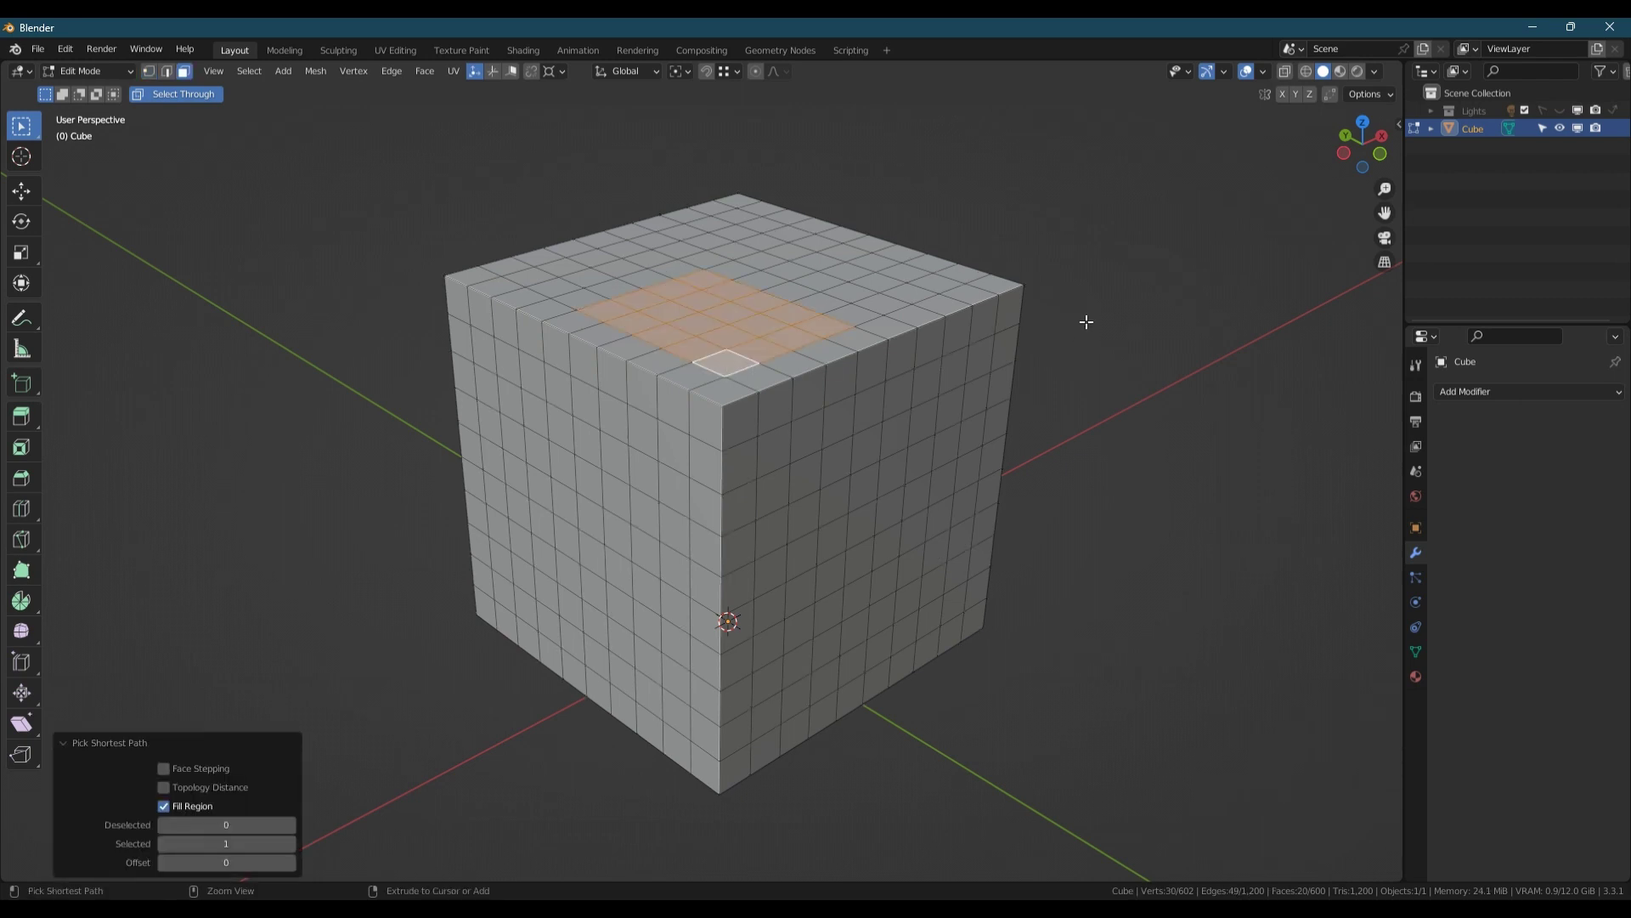
{"action": "key", "text": "ctrl+KP_Add"}
{"action": "key", "text": "ctrl+KP_Add"}
{"action": "key", "text": "ctrl+KP_Add"}
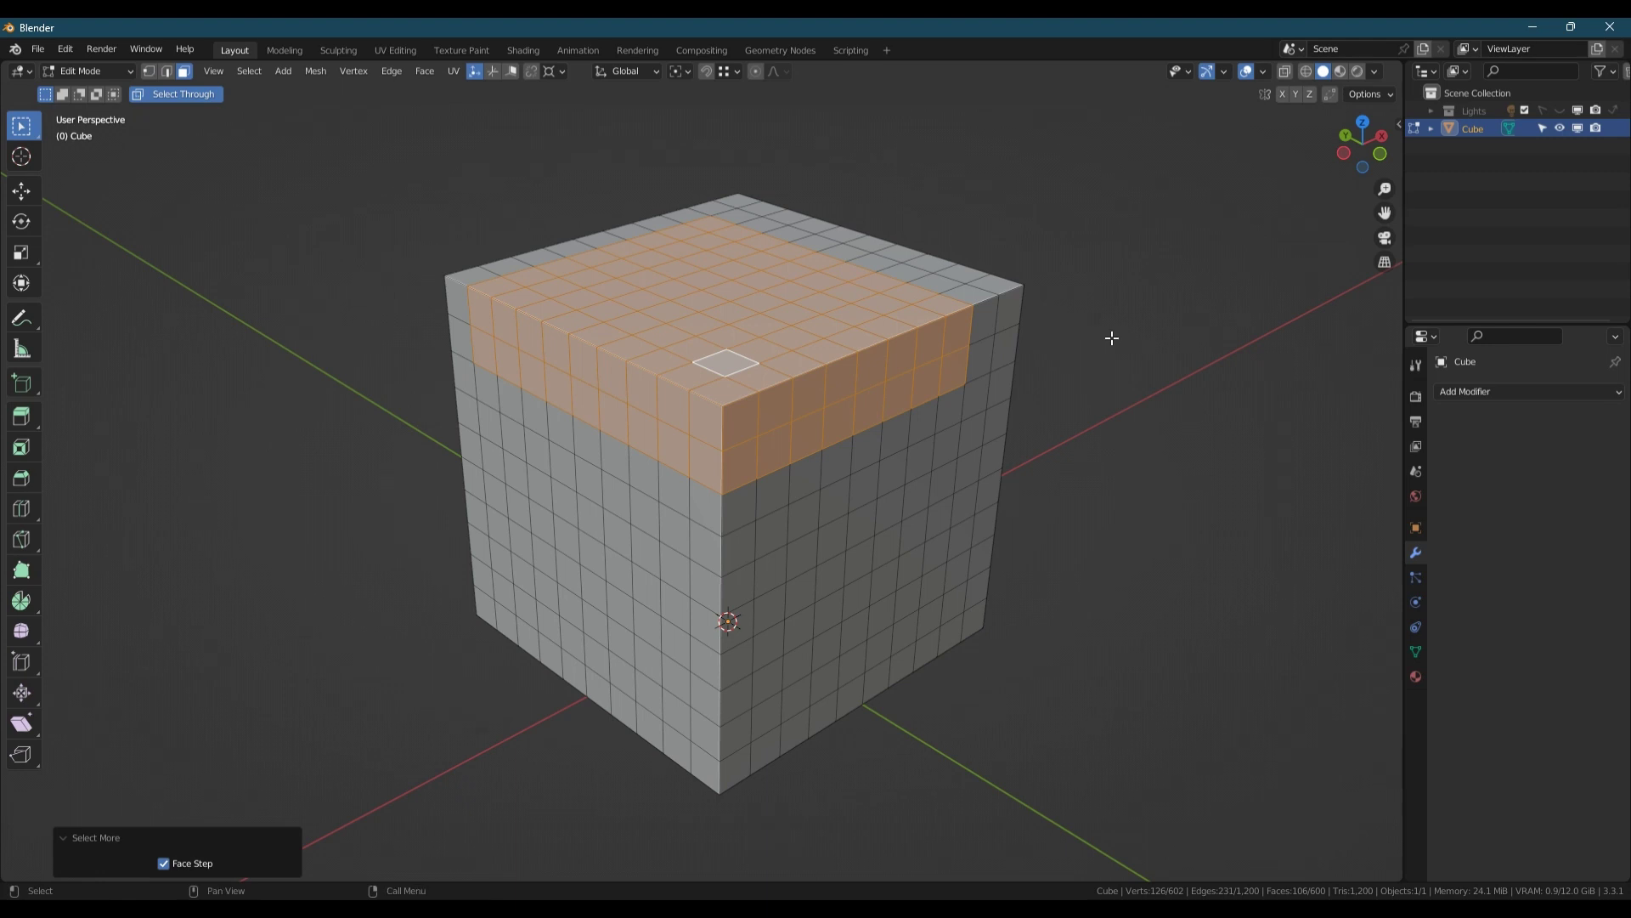
{"action": "key", "text": "ctrl+KP_Subtract"}
{"action": "key", "text": "ctrl+KP_Subtract"}
{"action": "key", "text": "ctrl+KP_Subtract"}
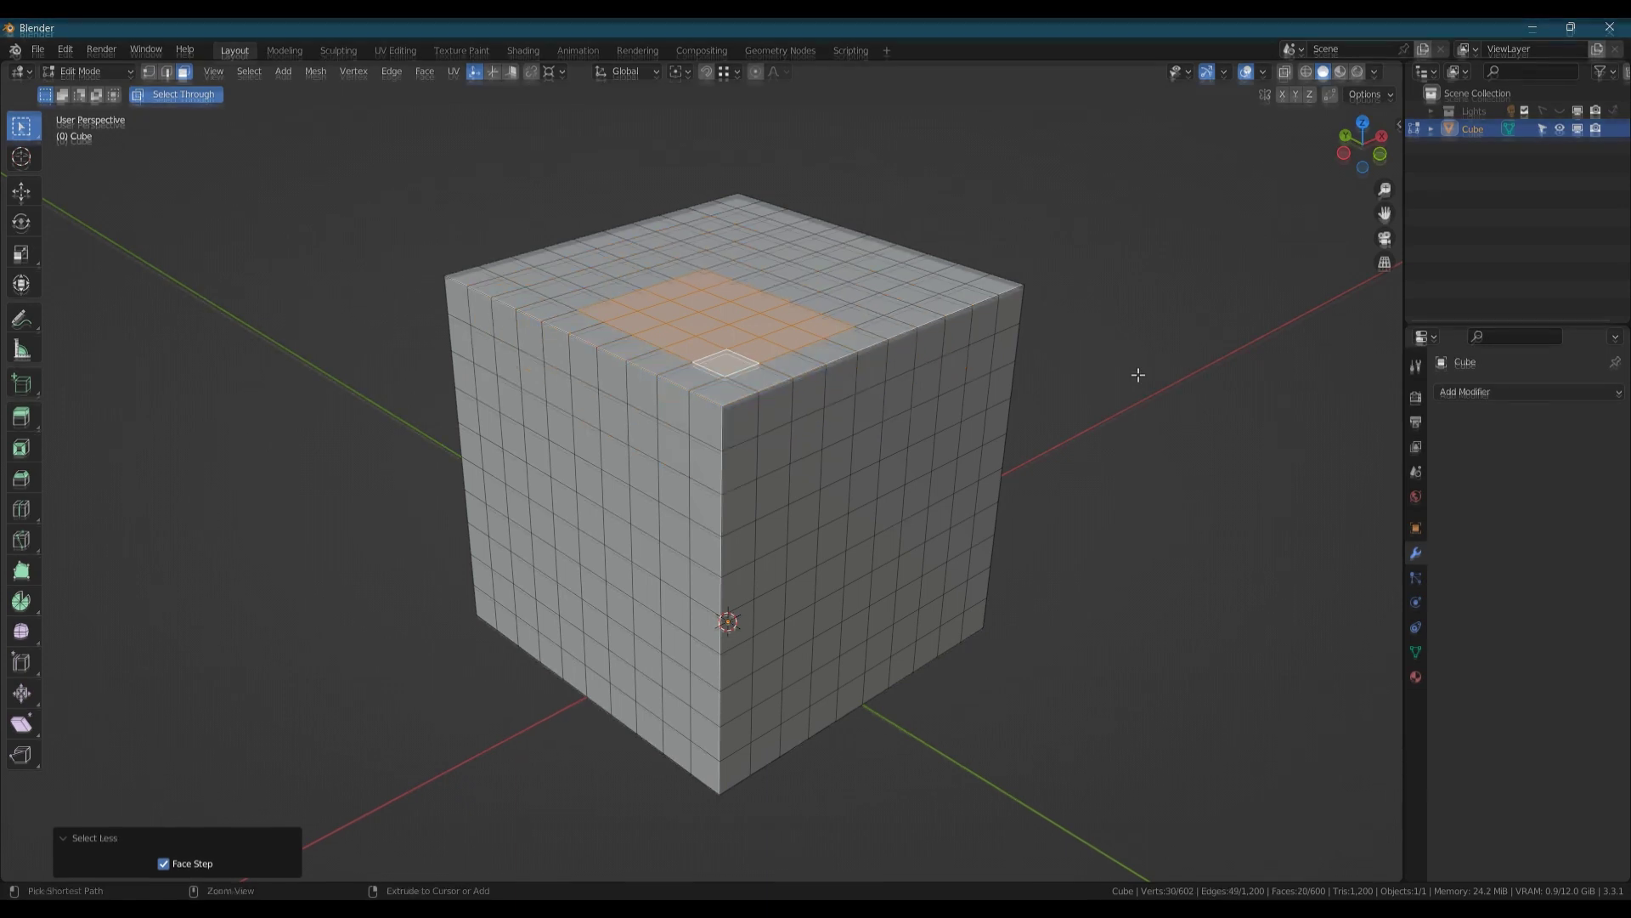
From a front-corner vertex, cycle modes and convert a shortest edge path into 24 faces
{"action": "key", "text": "1"}
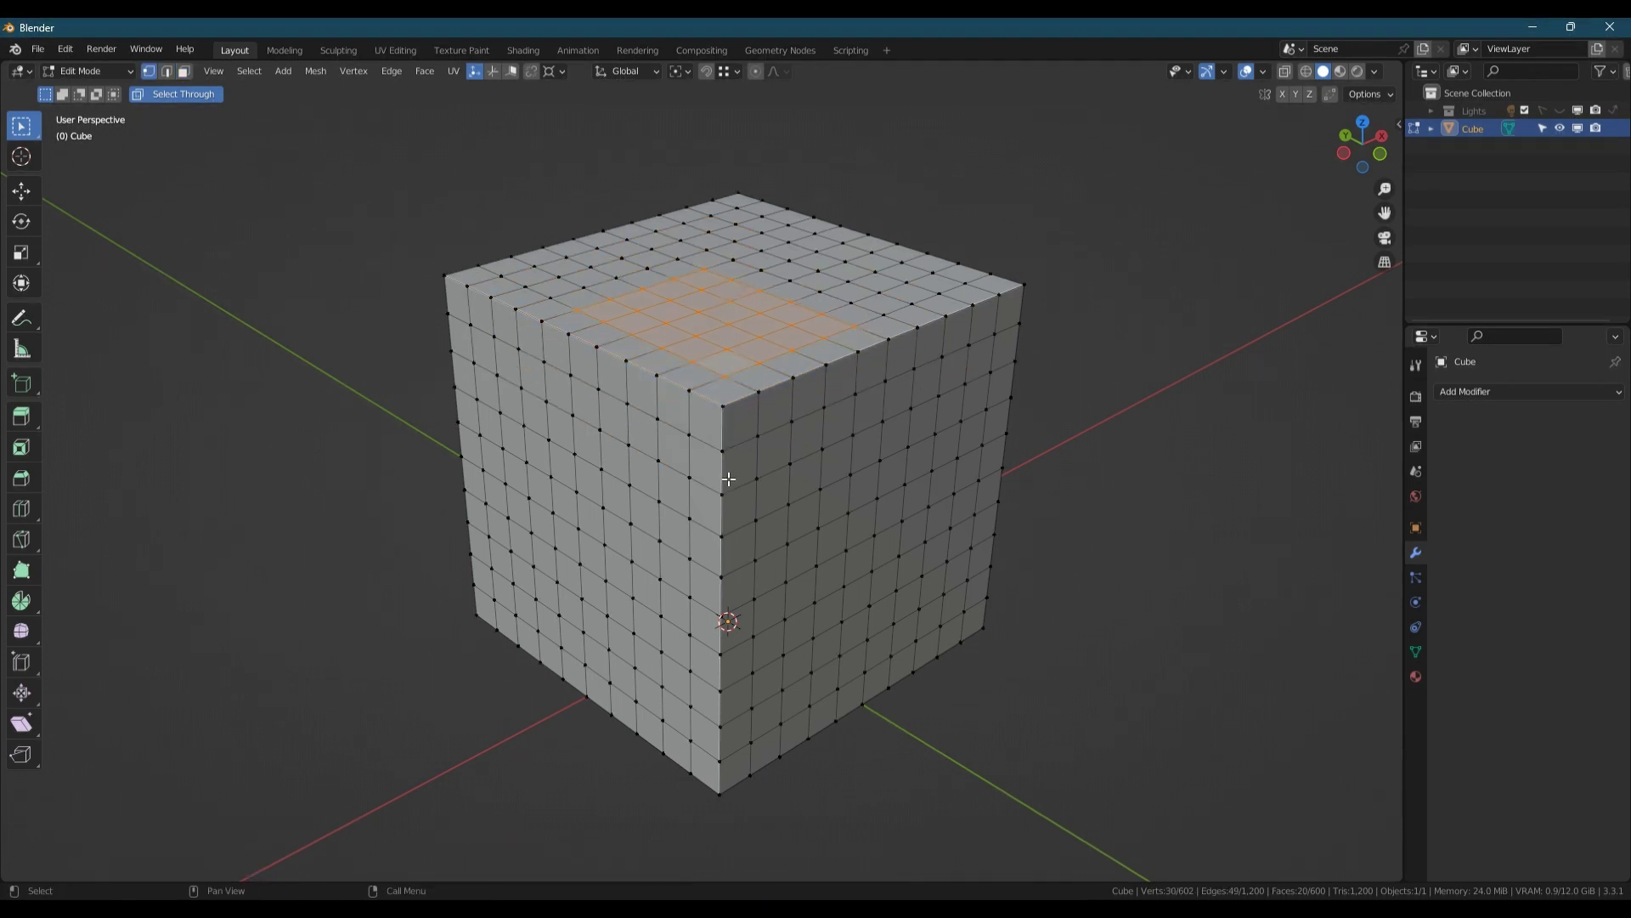
{"action": "left_click", "coordinate": [721, 493]}
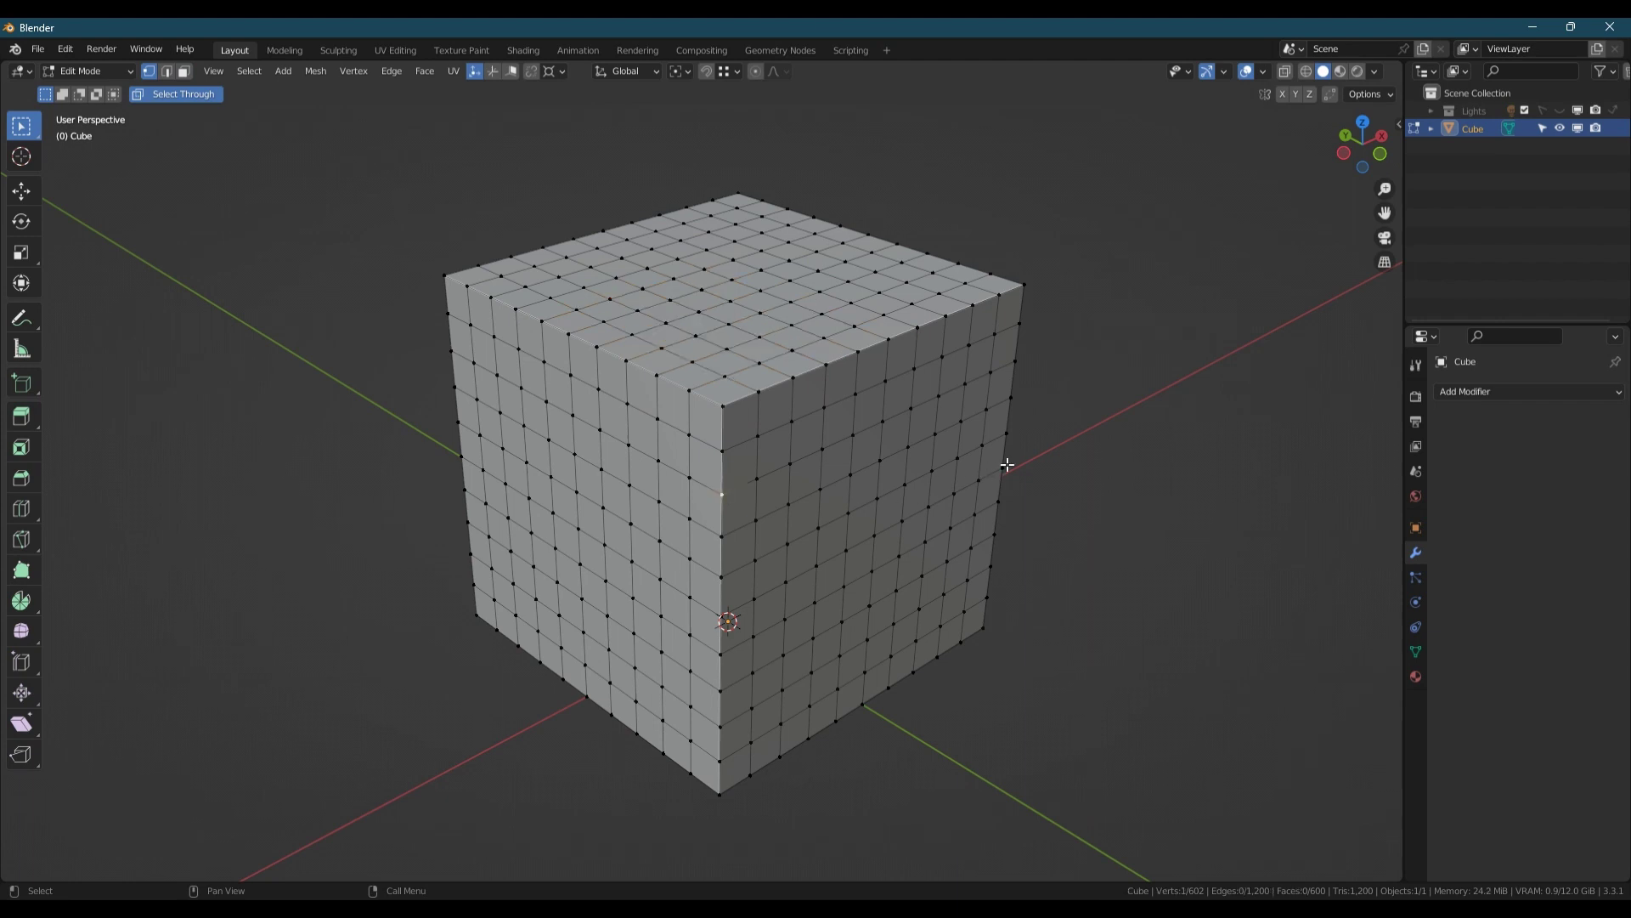
{"action": "key", "text": "ctrl+3"}
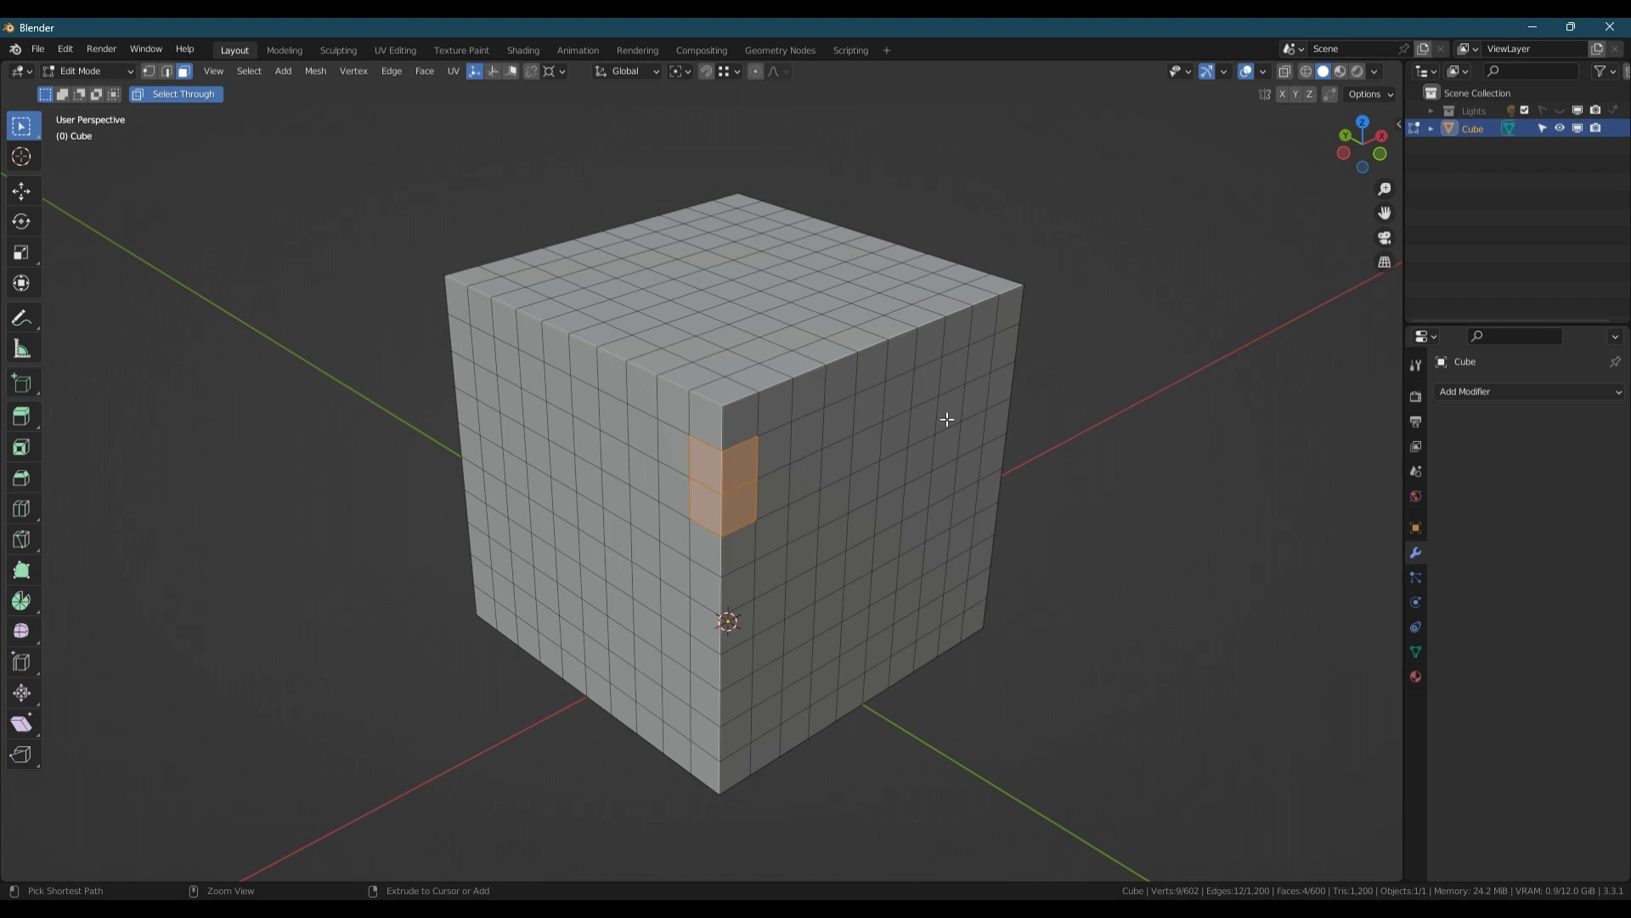
{"action": "key", "text": "ctrl+1"}
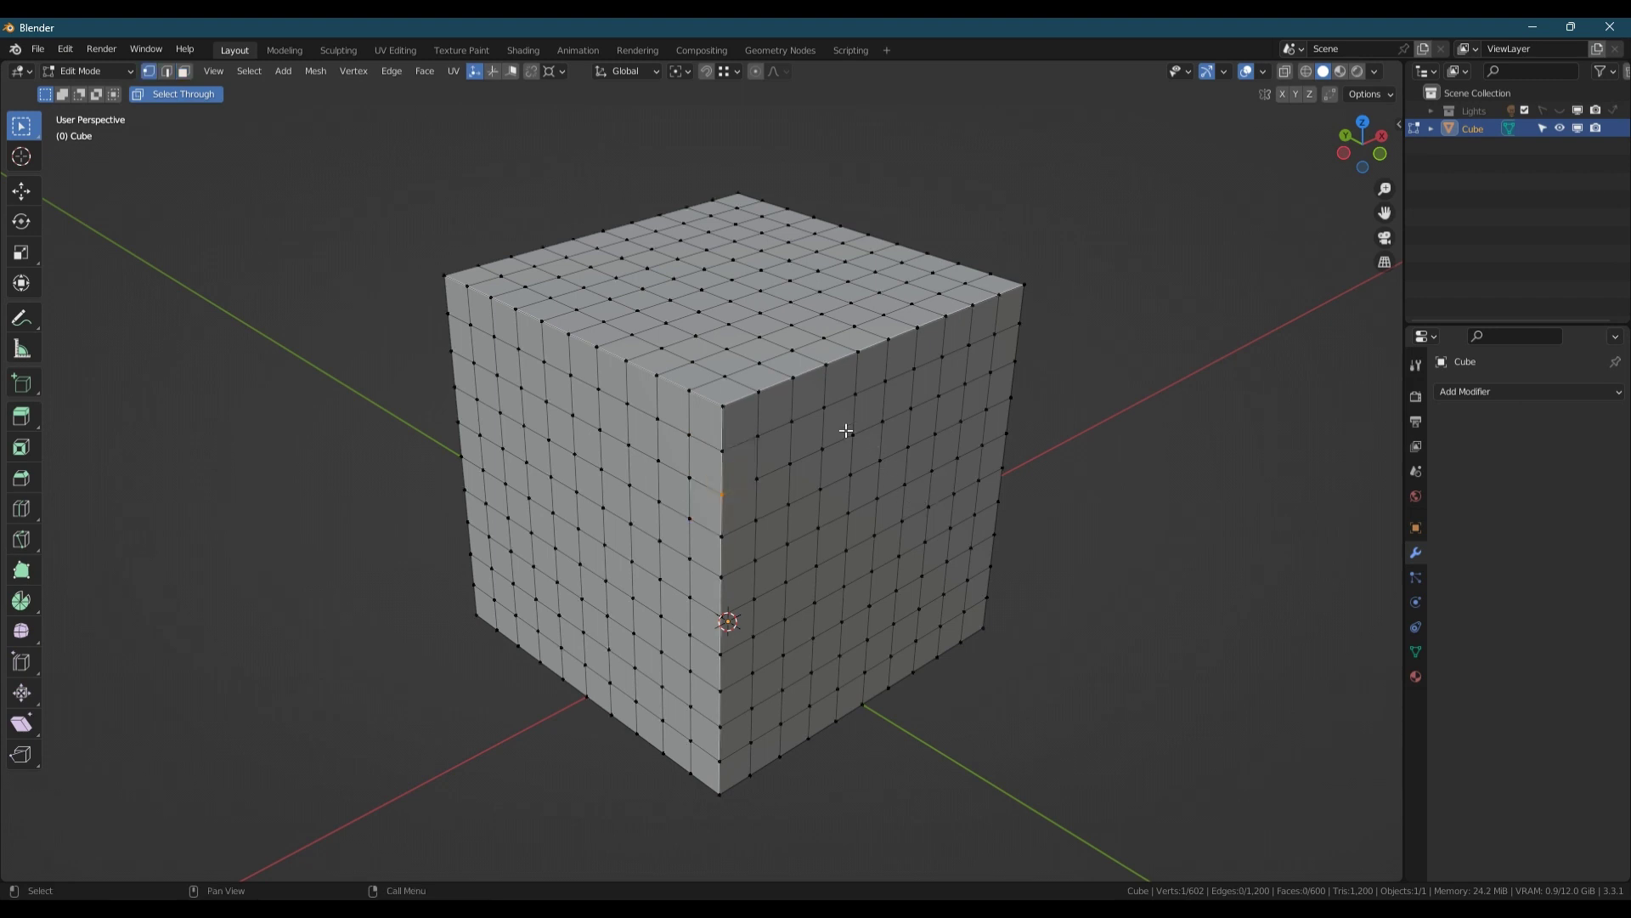
{"action": "key", "text": "ctrl+2"}
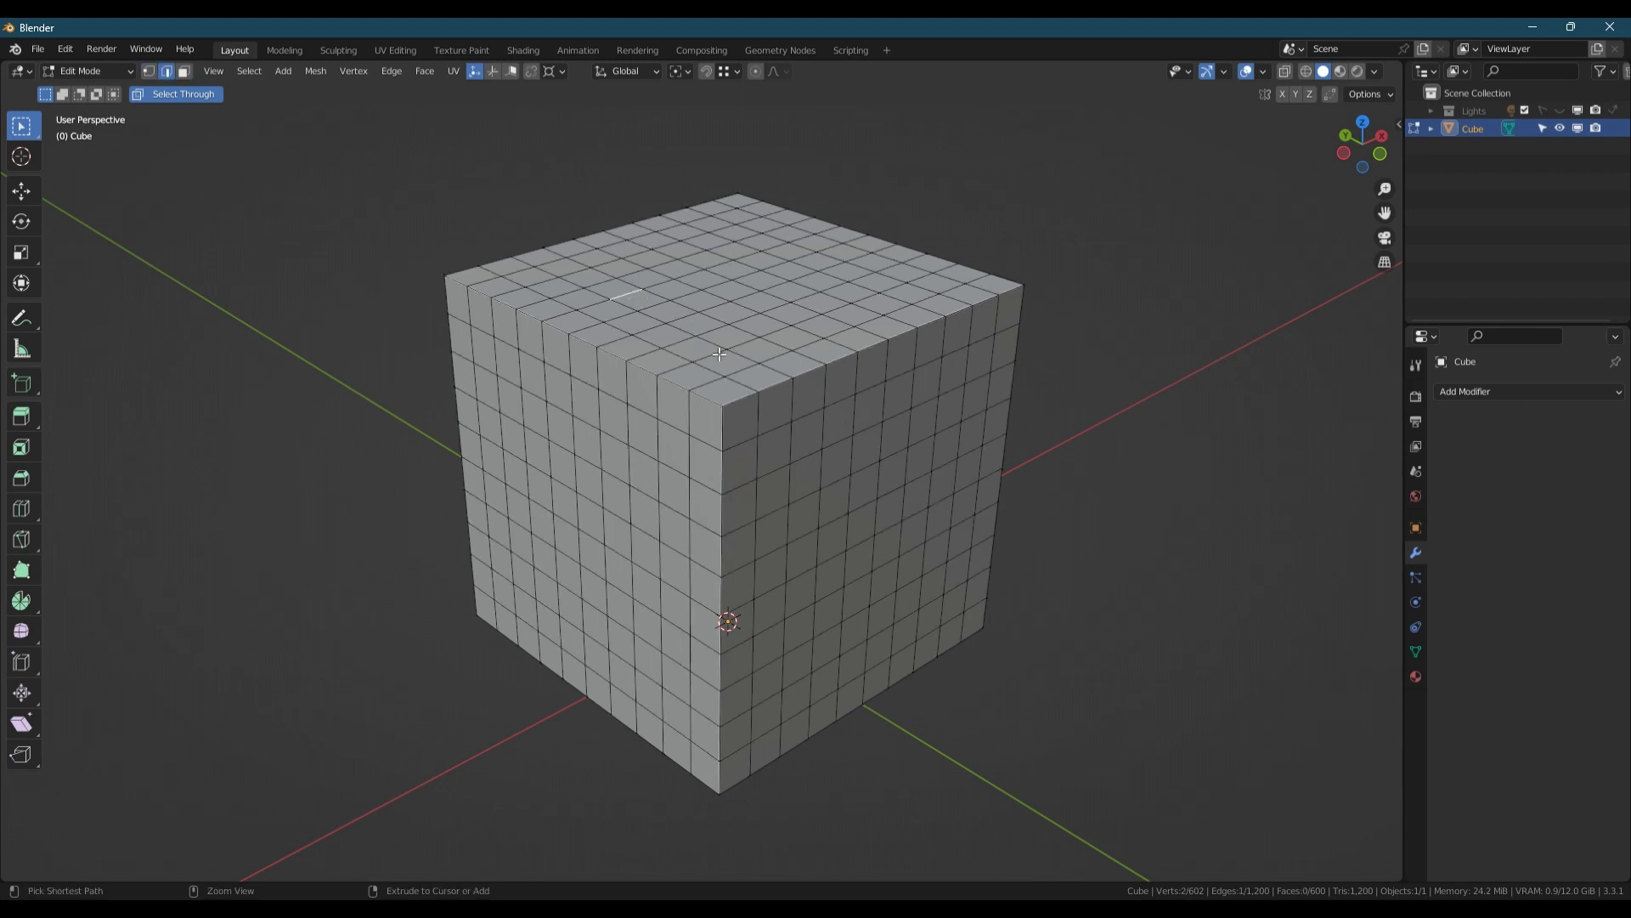
{"action": "left_click", "coordinate": [717, 364], "text": "ctrl"}
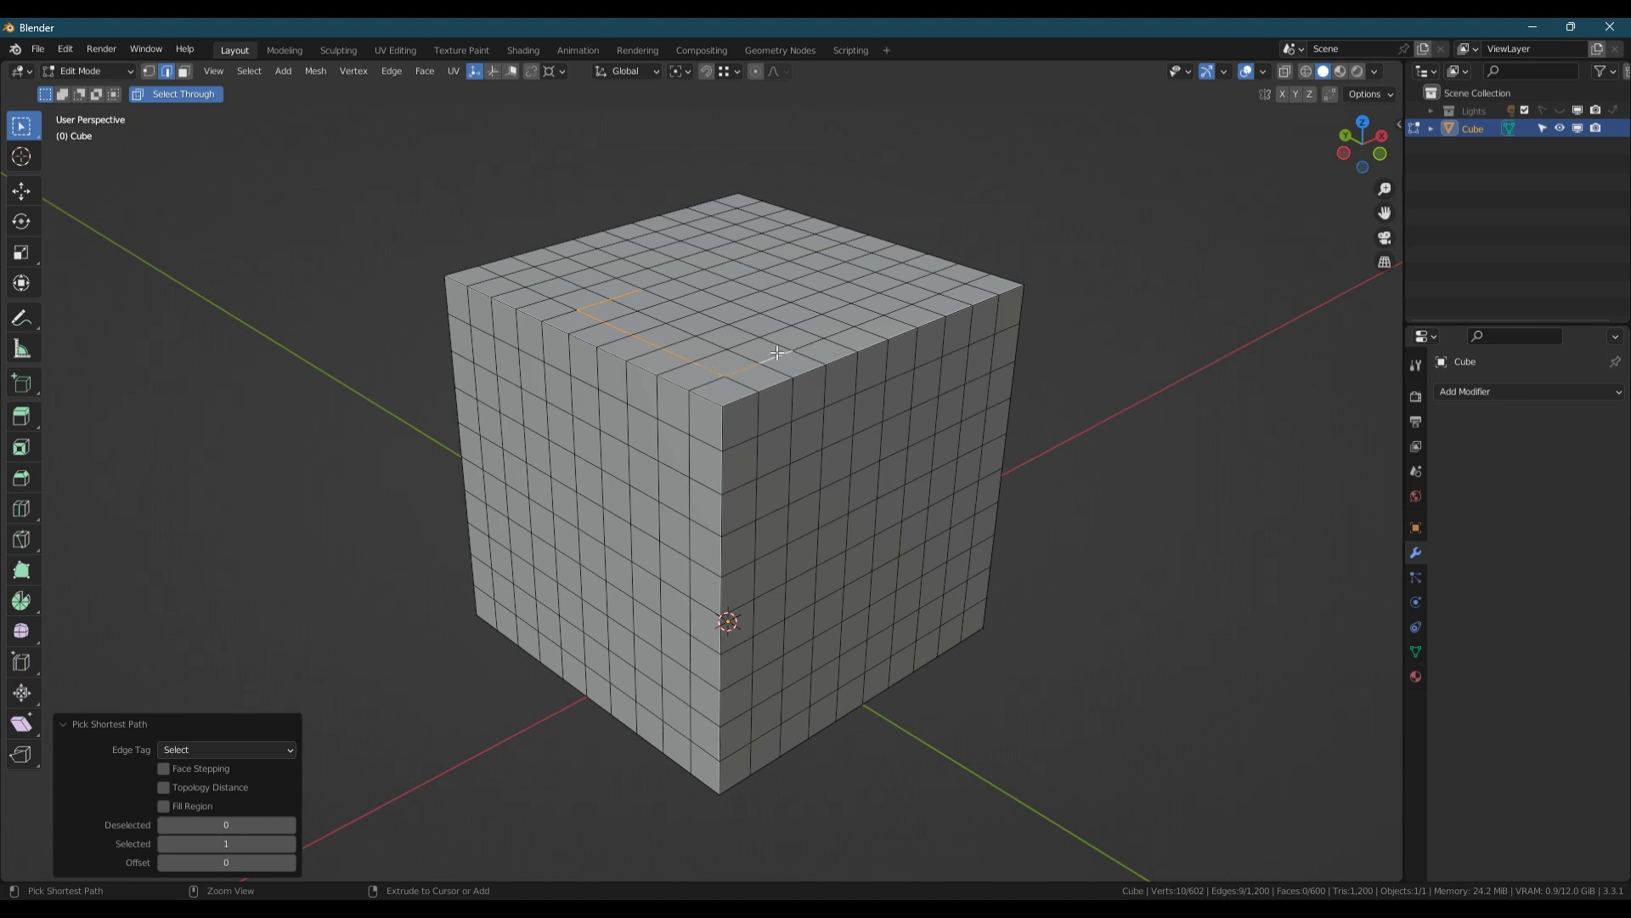
{"action": "key", "text": "ctrl+3"}
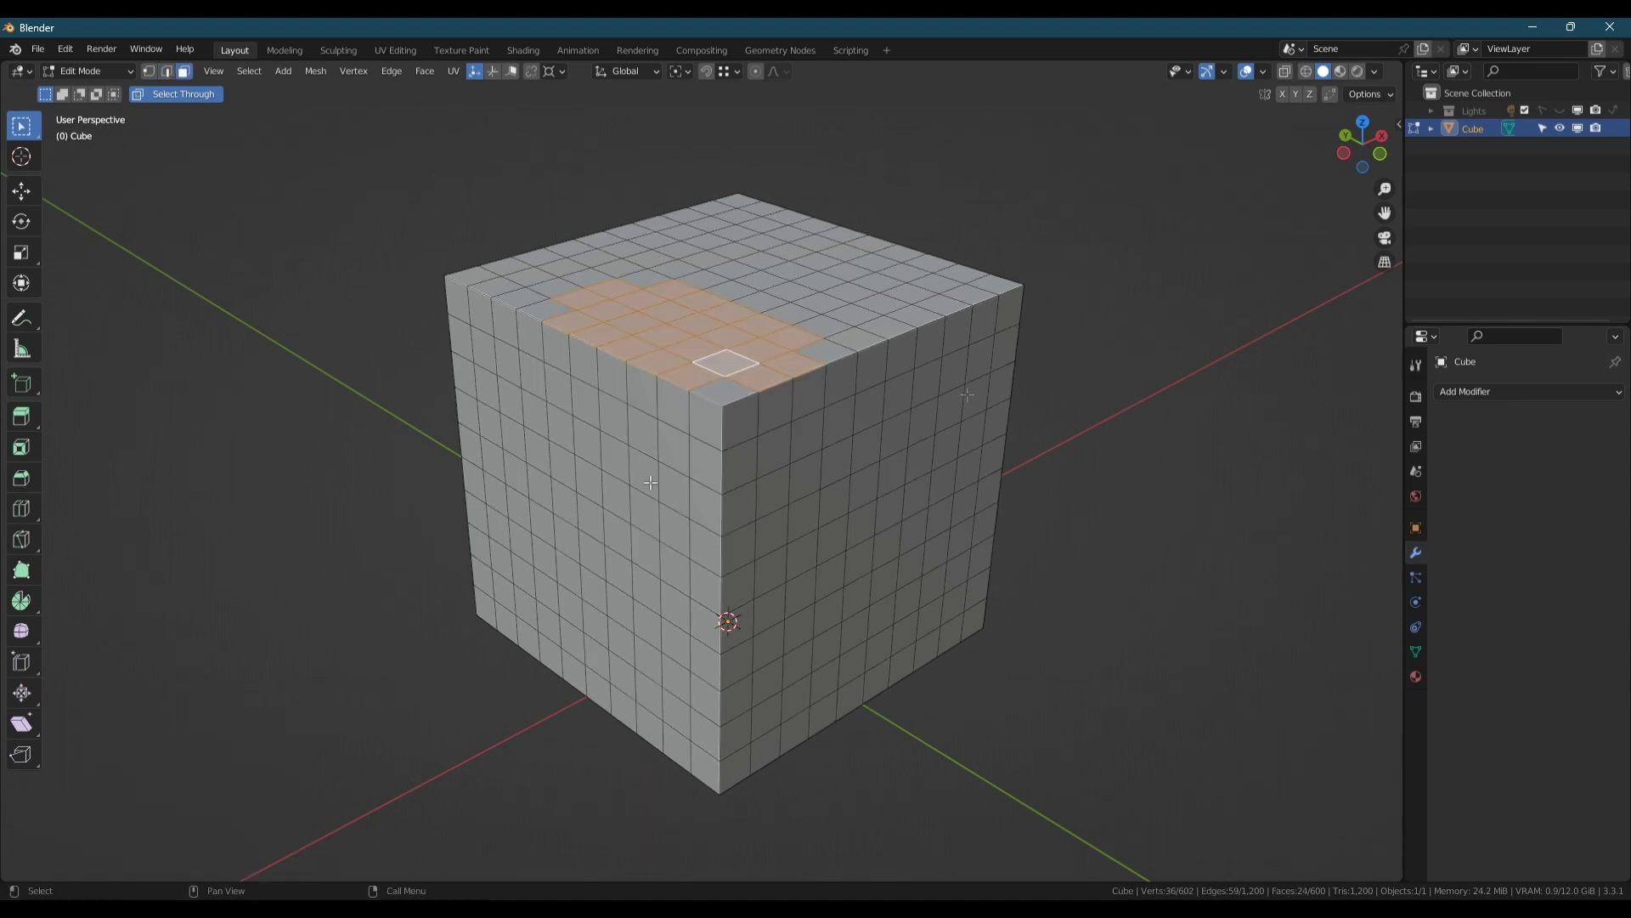
Loop-select a horizontal face band, invert it to 560 faces, then deselect all
{"action": "left_click", "coordinate": [581, 515], "text": "alt"}
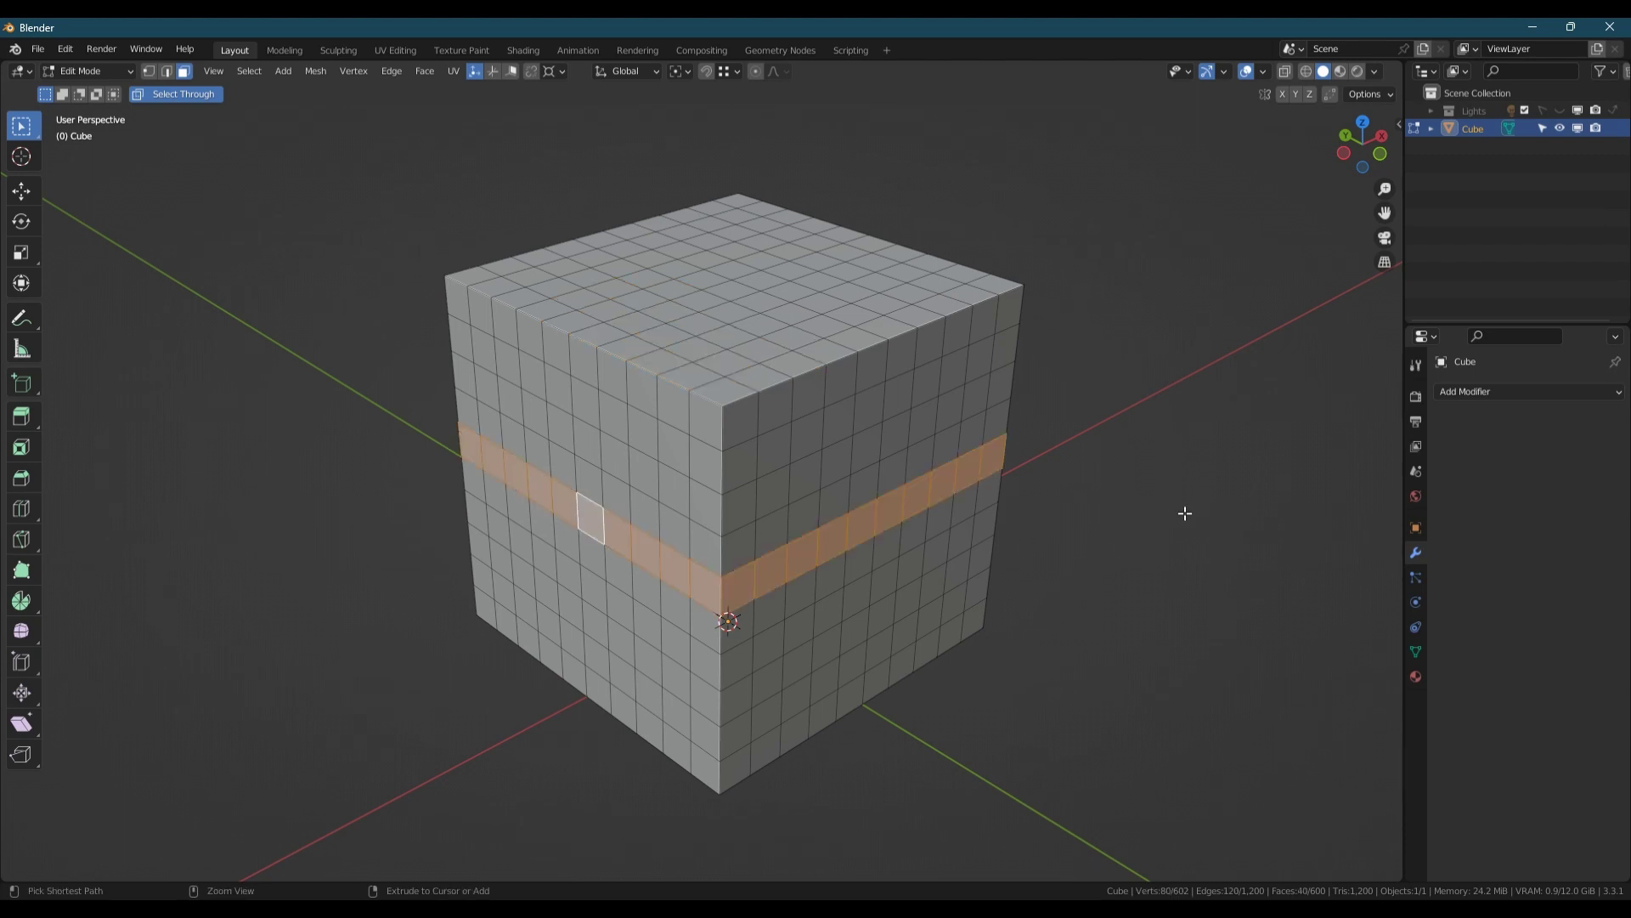
{"action": "key", "text": "ctrl+i"}
{"action": "key", "text": "ctrl+i"}
{"action": "key", "text": "ctrl+i"}
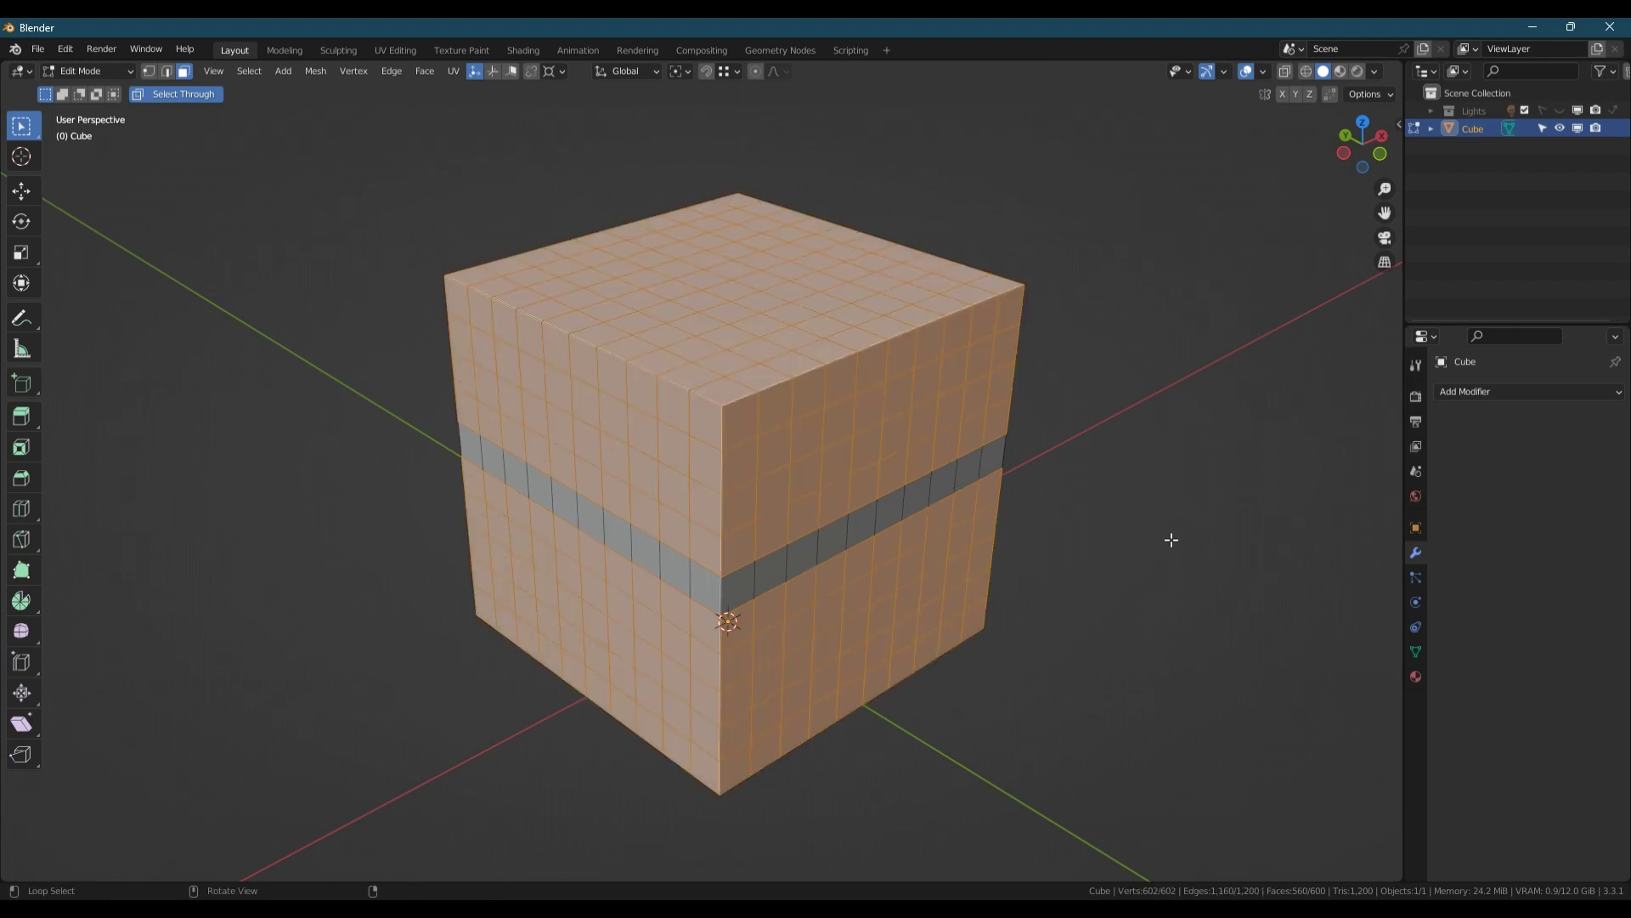
{"action": "key", "text": "alt+a"}
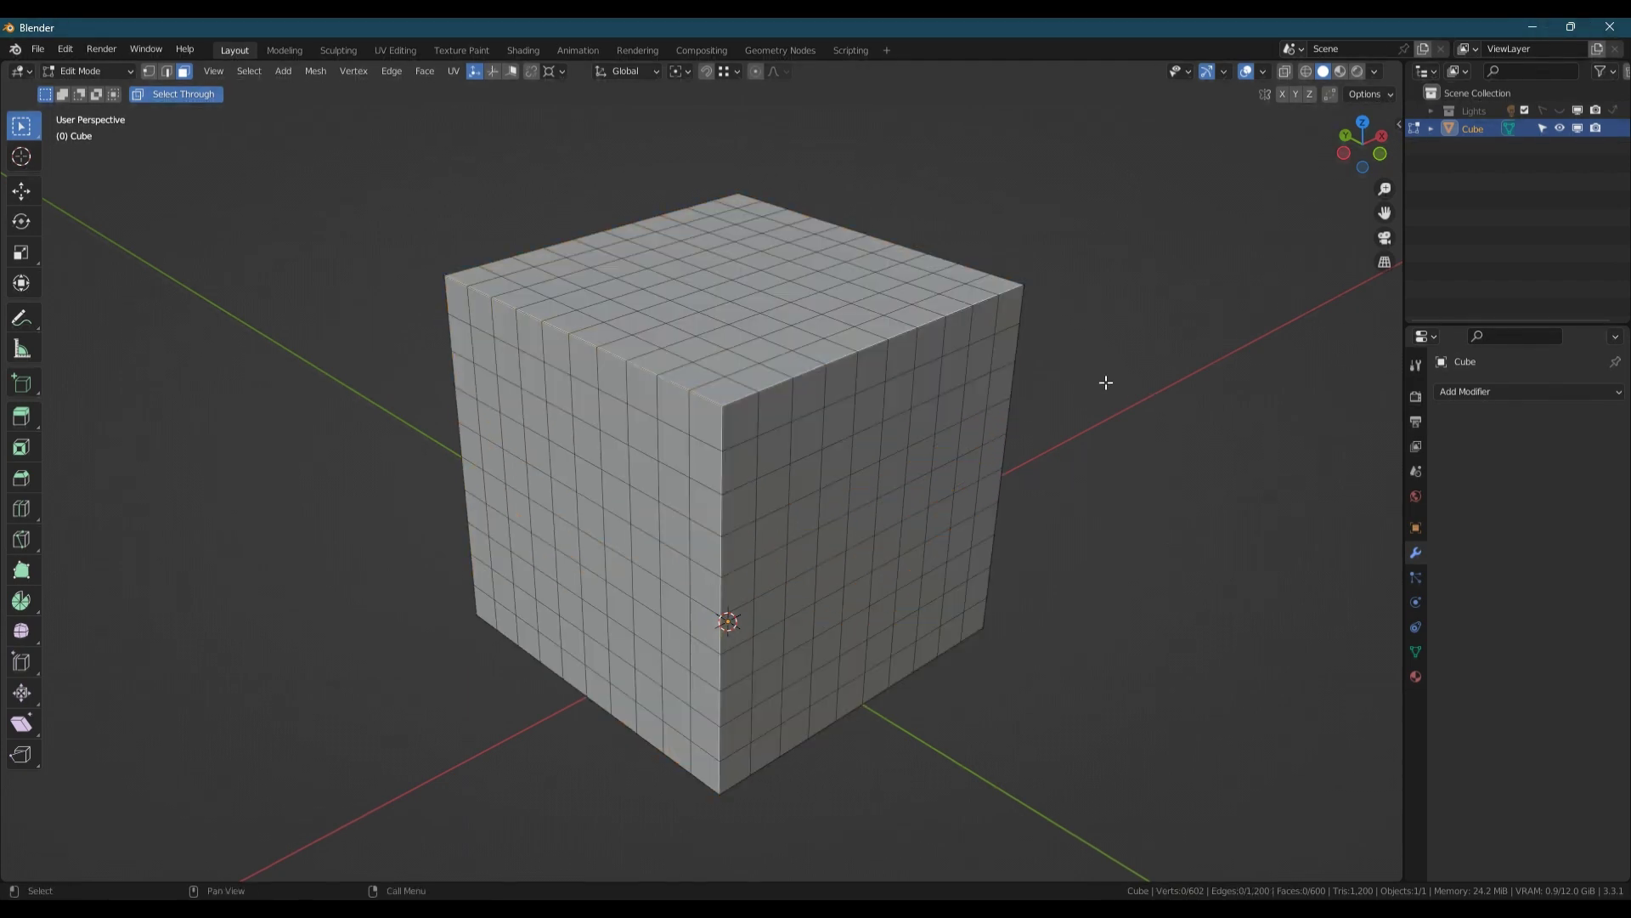
Fill a rectangular top face region and reduce it to boundary edges via the Q menu
{"action": "left_click", "coordinate": [556, 287]}
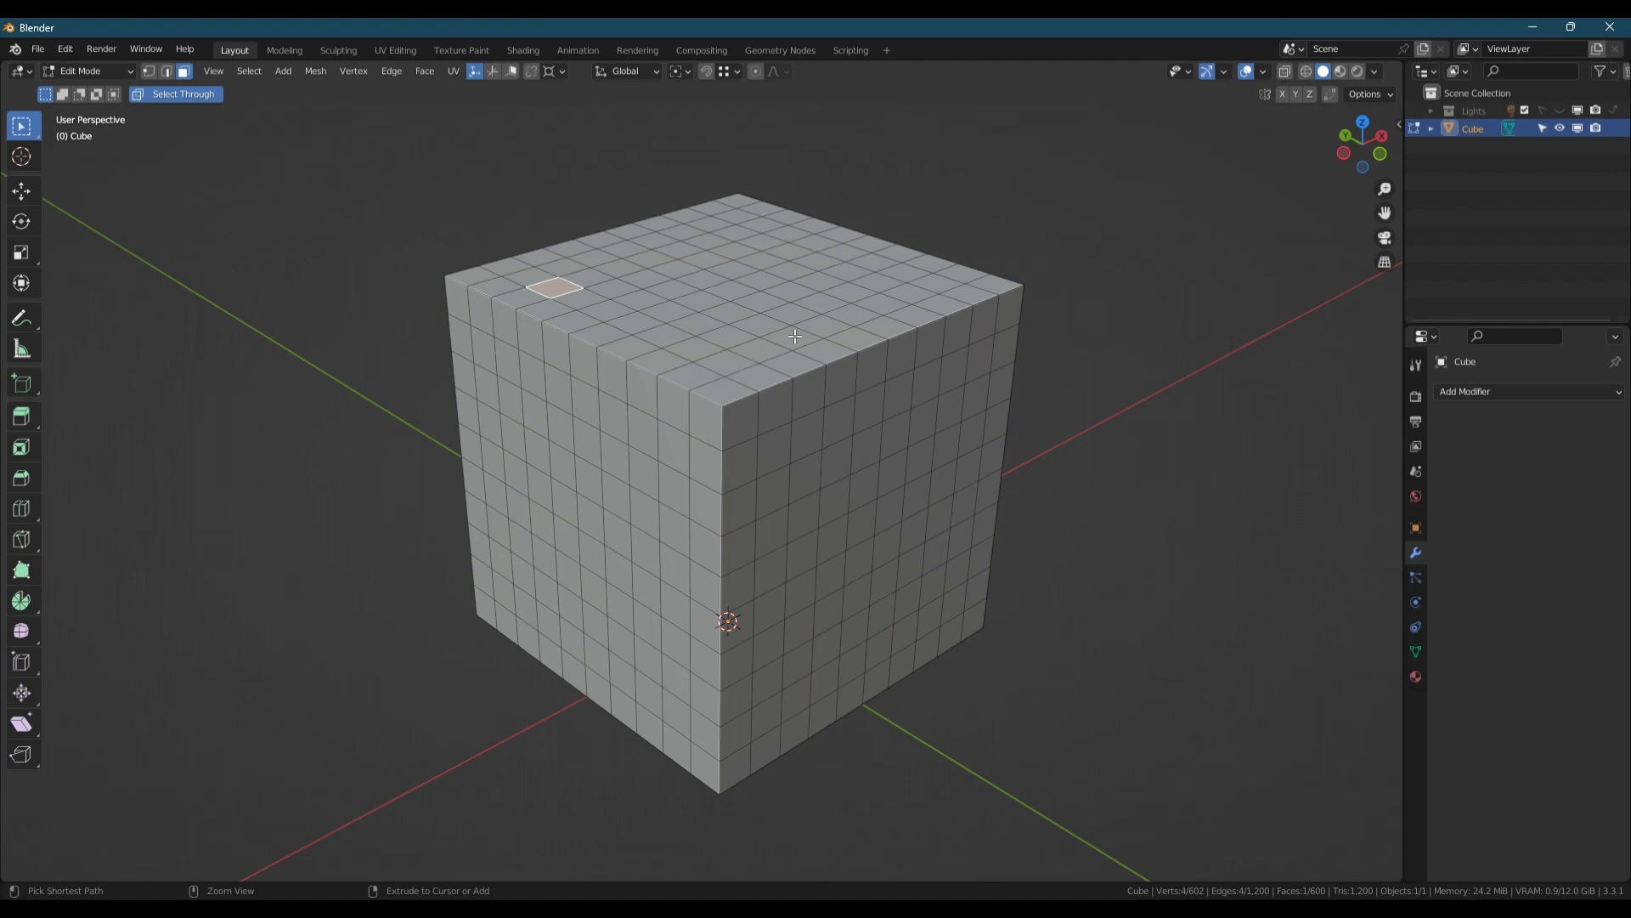
{"action": "left_click", "coordinate": [850, 304], "text": "ctrl+shift"}
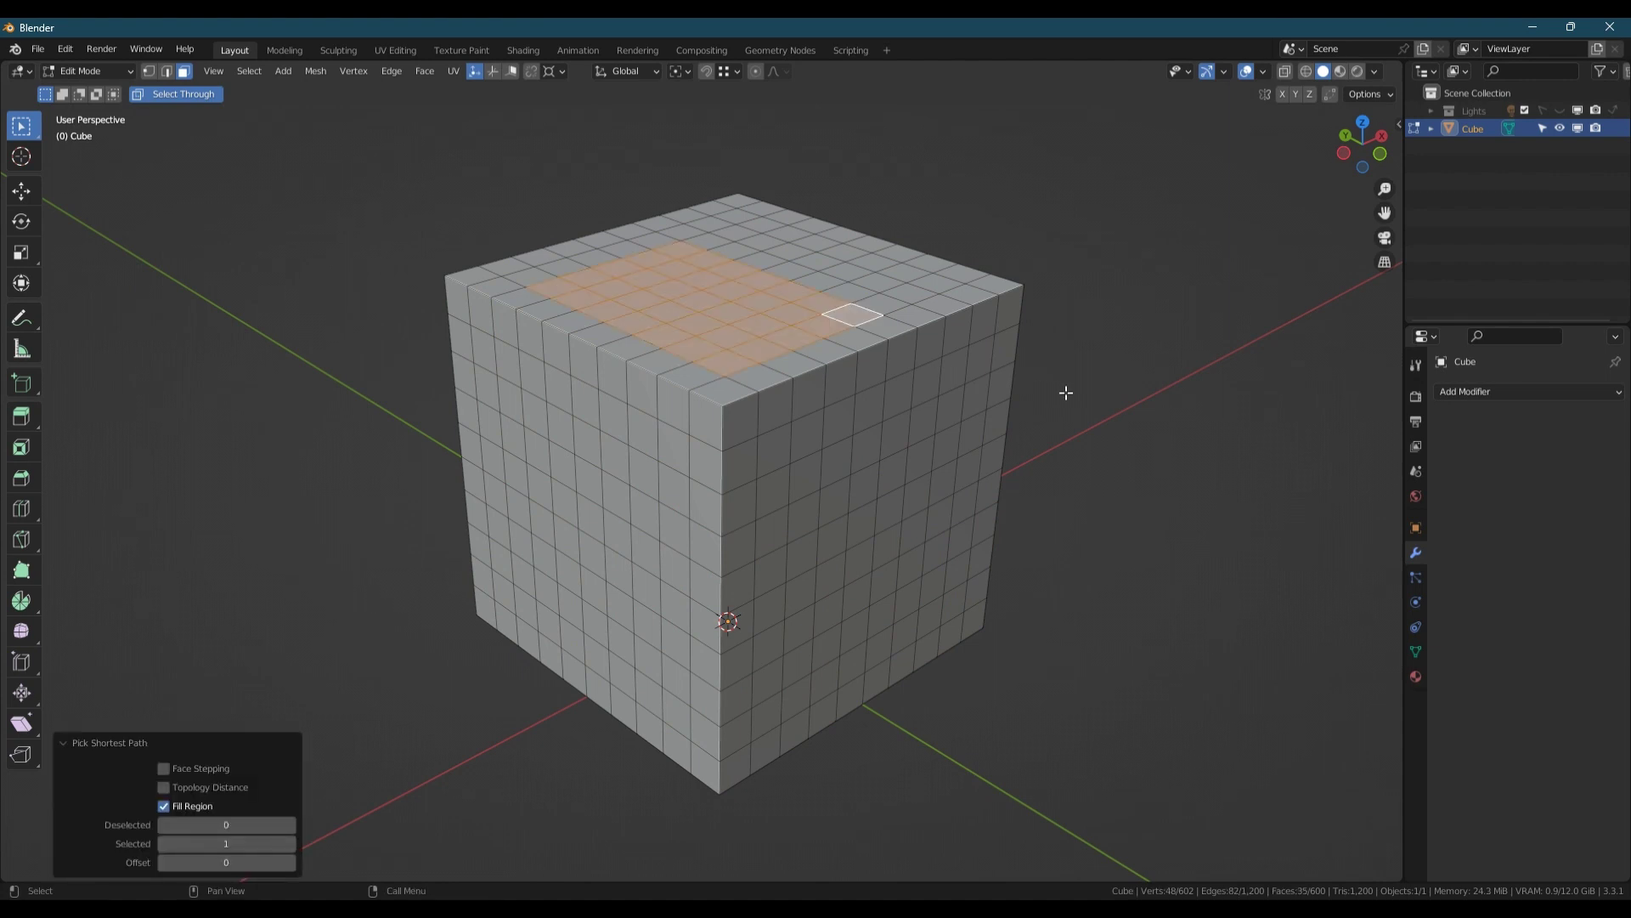
{"action": "key", "text": "q"}
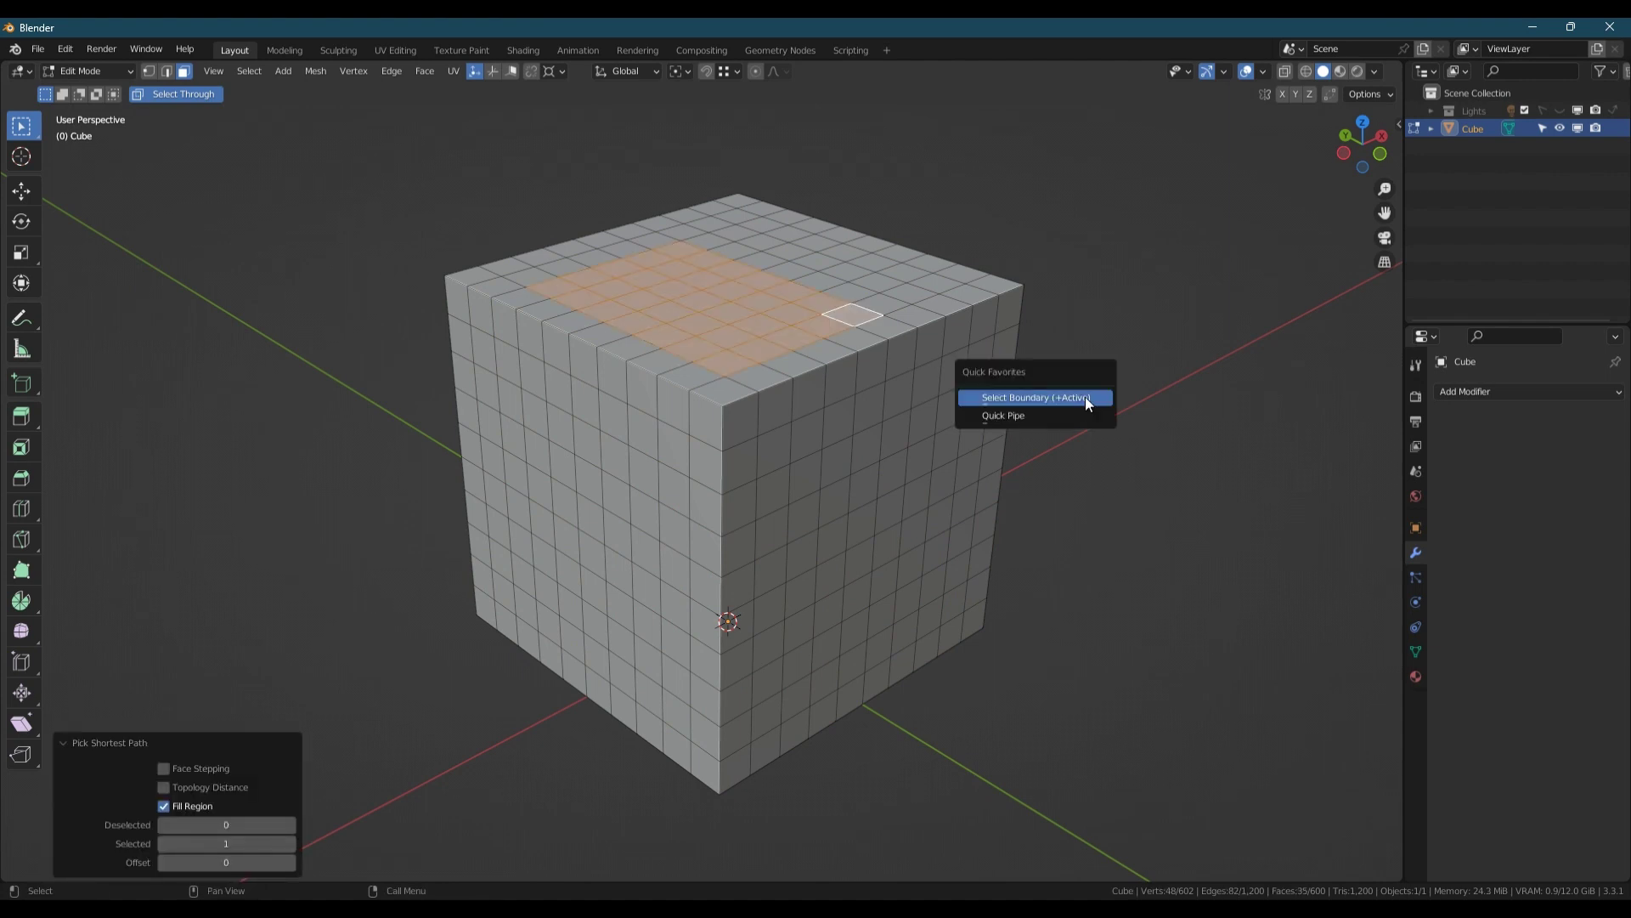
{"action": "left_click", "coordinate": [1069, 397]}
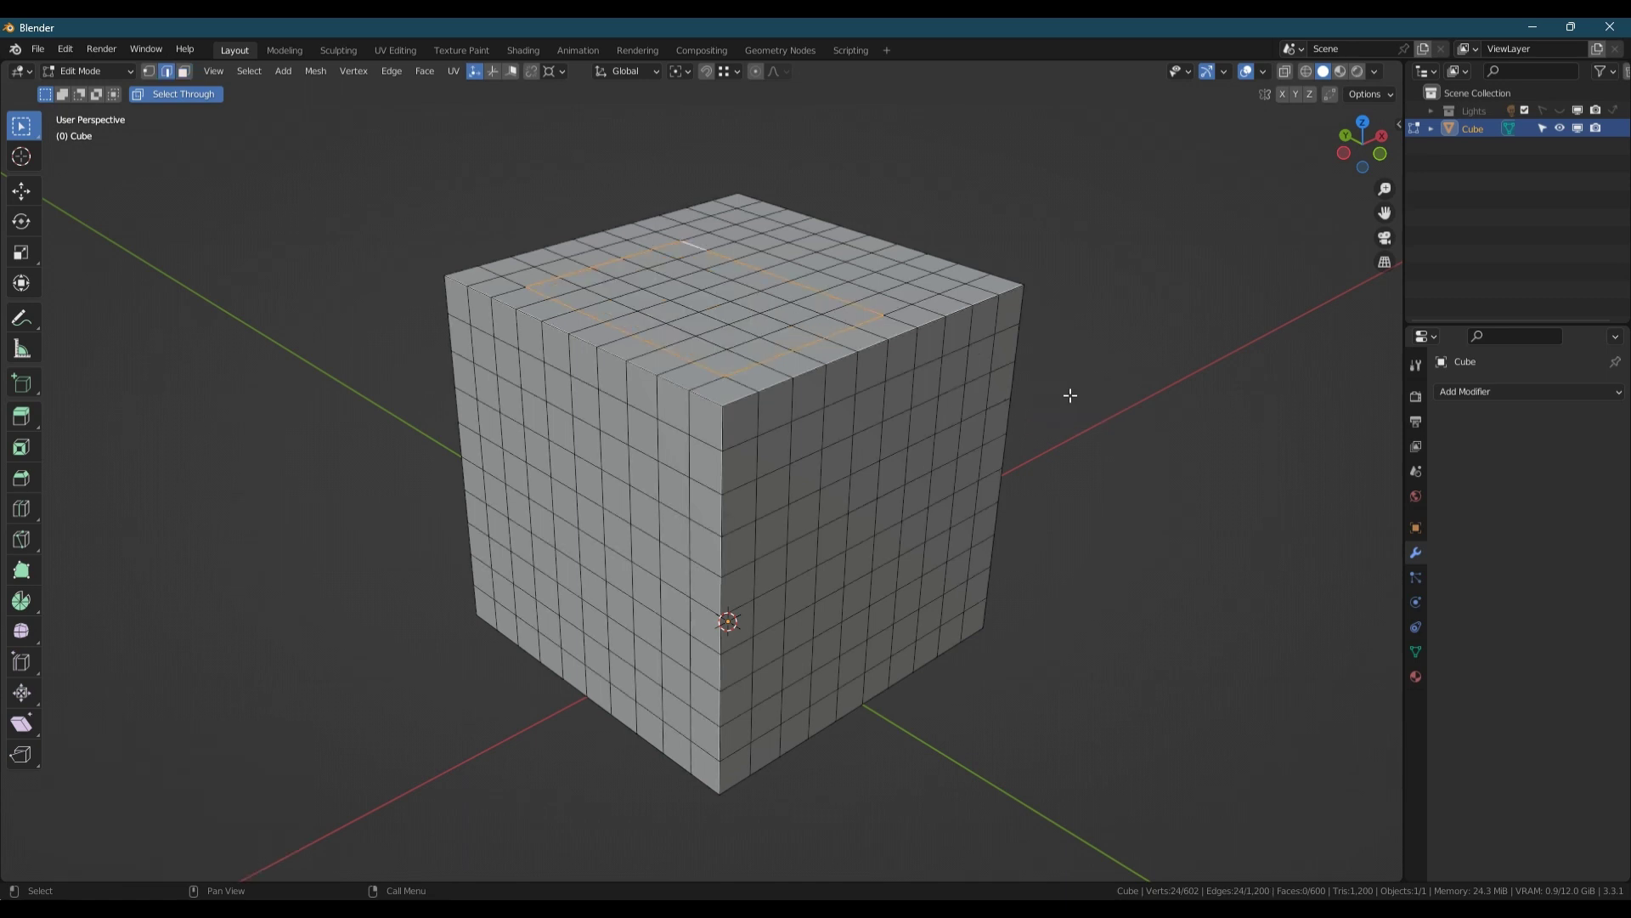
Fill a region across both sides, take its Select Boundary Loop, then select the top front corner vertex
{"action": "key", "text": "3"}
{"action": "left_click", "coordinate": [535, 414]}
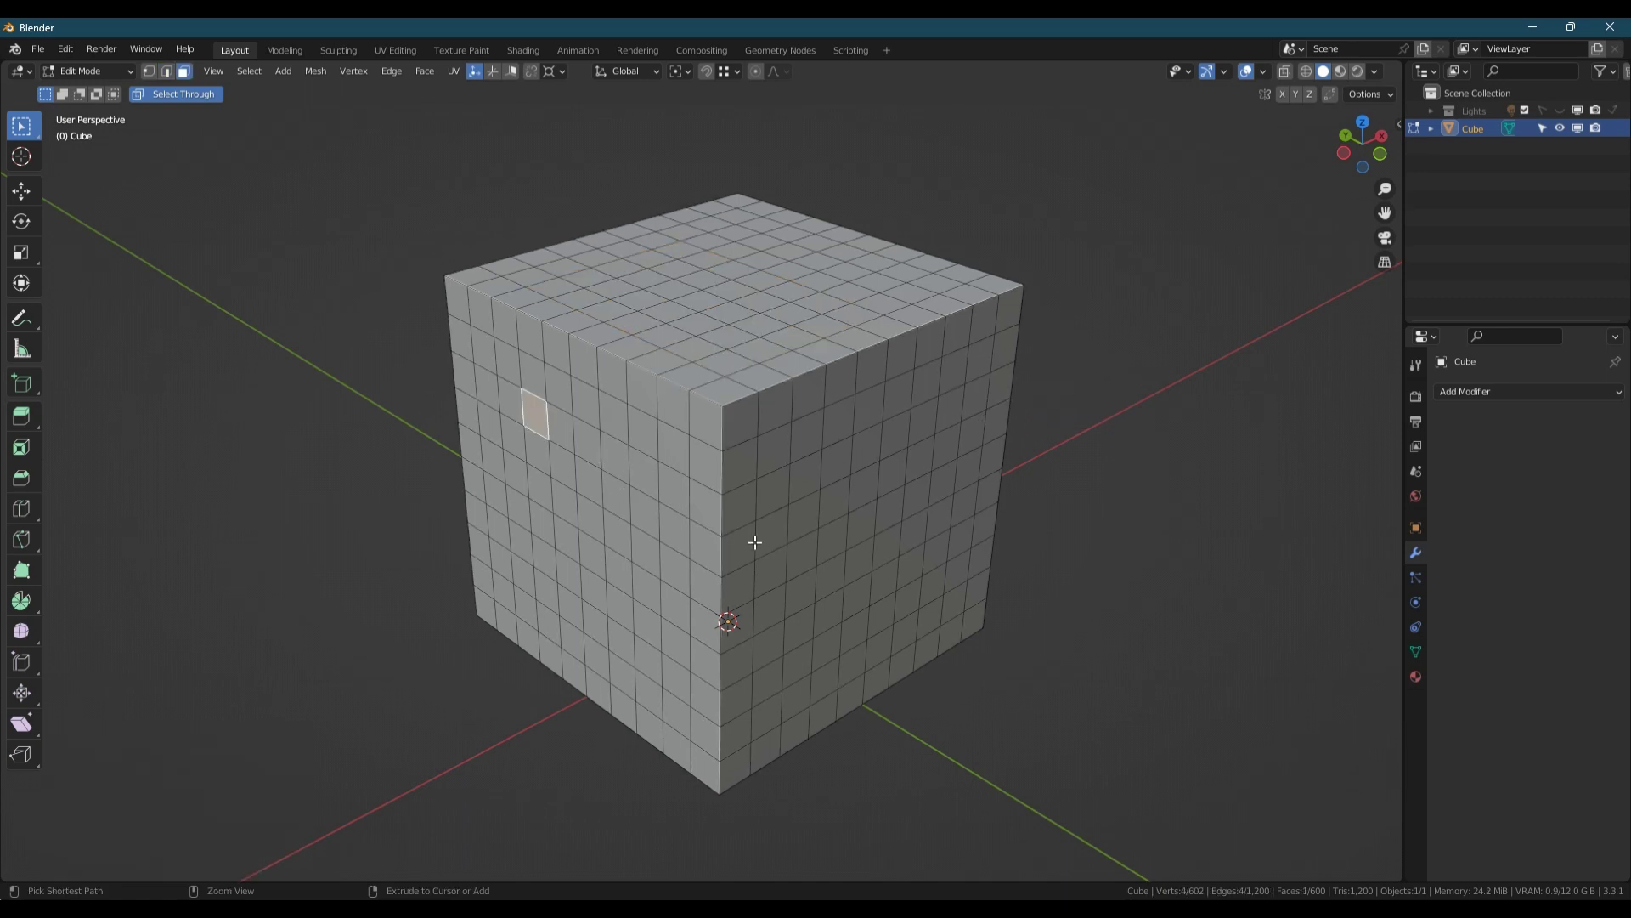
{"action": "left_click", "coordinate": [812, 621], "text": "ctrl+shift"}
{"action": "left_click", "coordinate": [249, 70]}
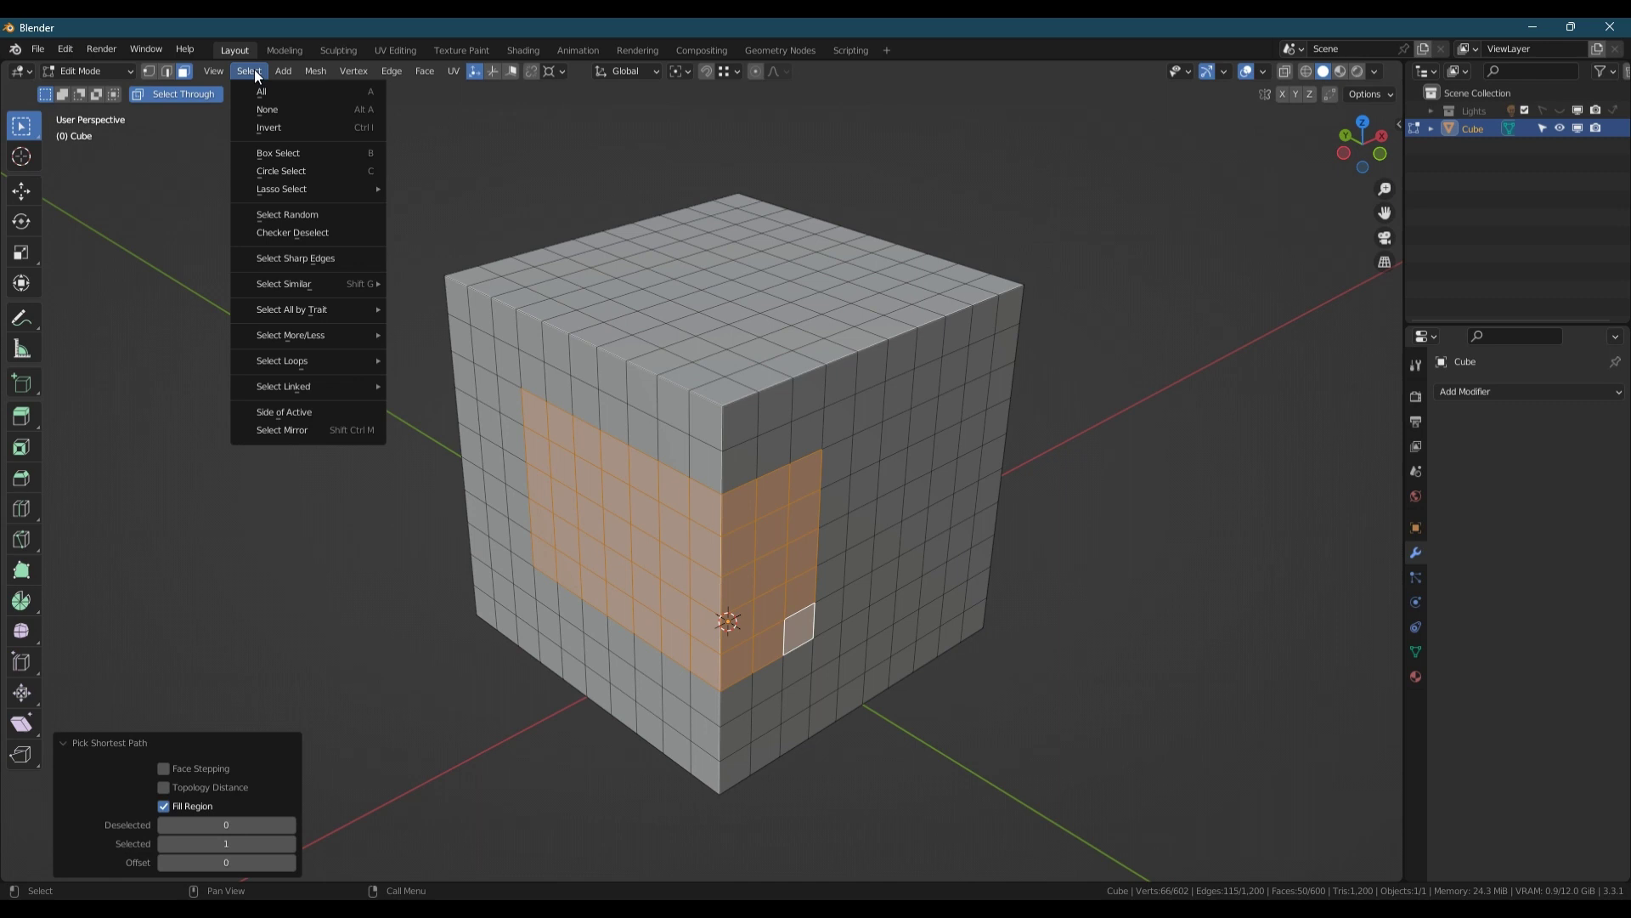
{"action": "mouse_move", "coordinate": [294, 359]}
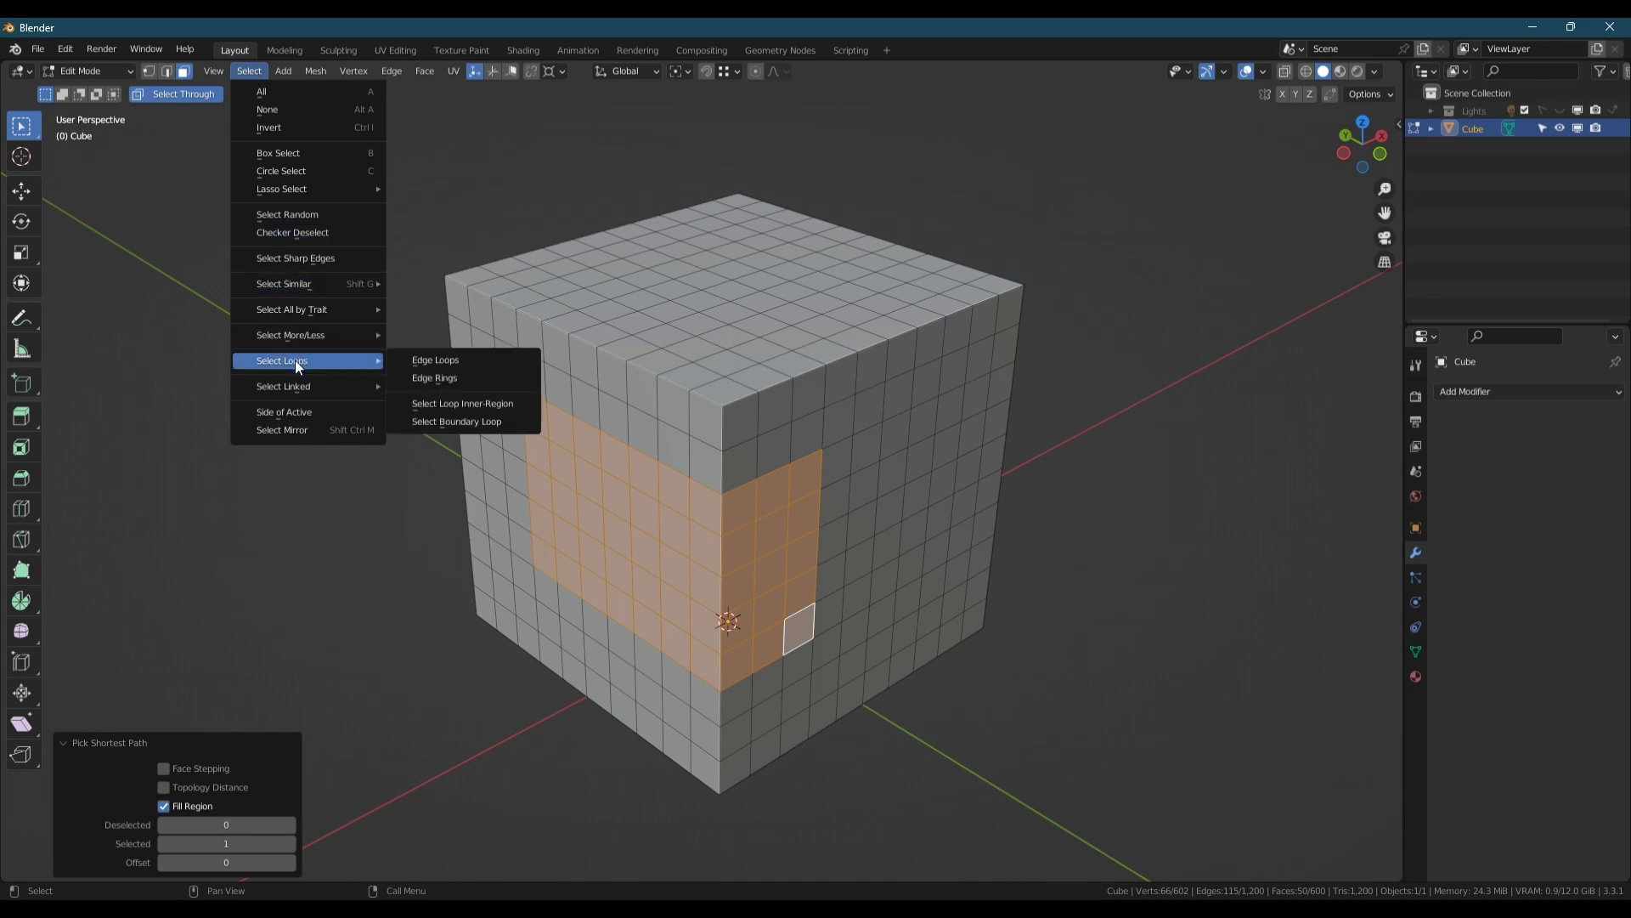
{"action": "left_click", "coordinate": [452, 421]}
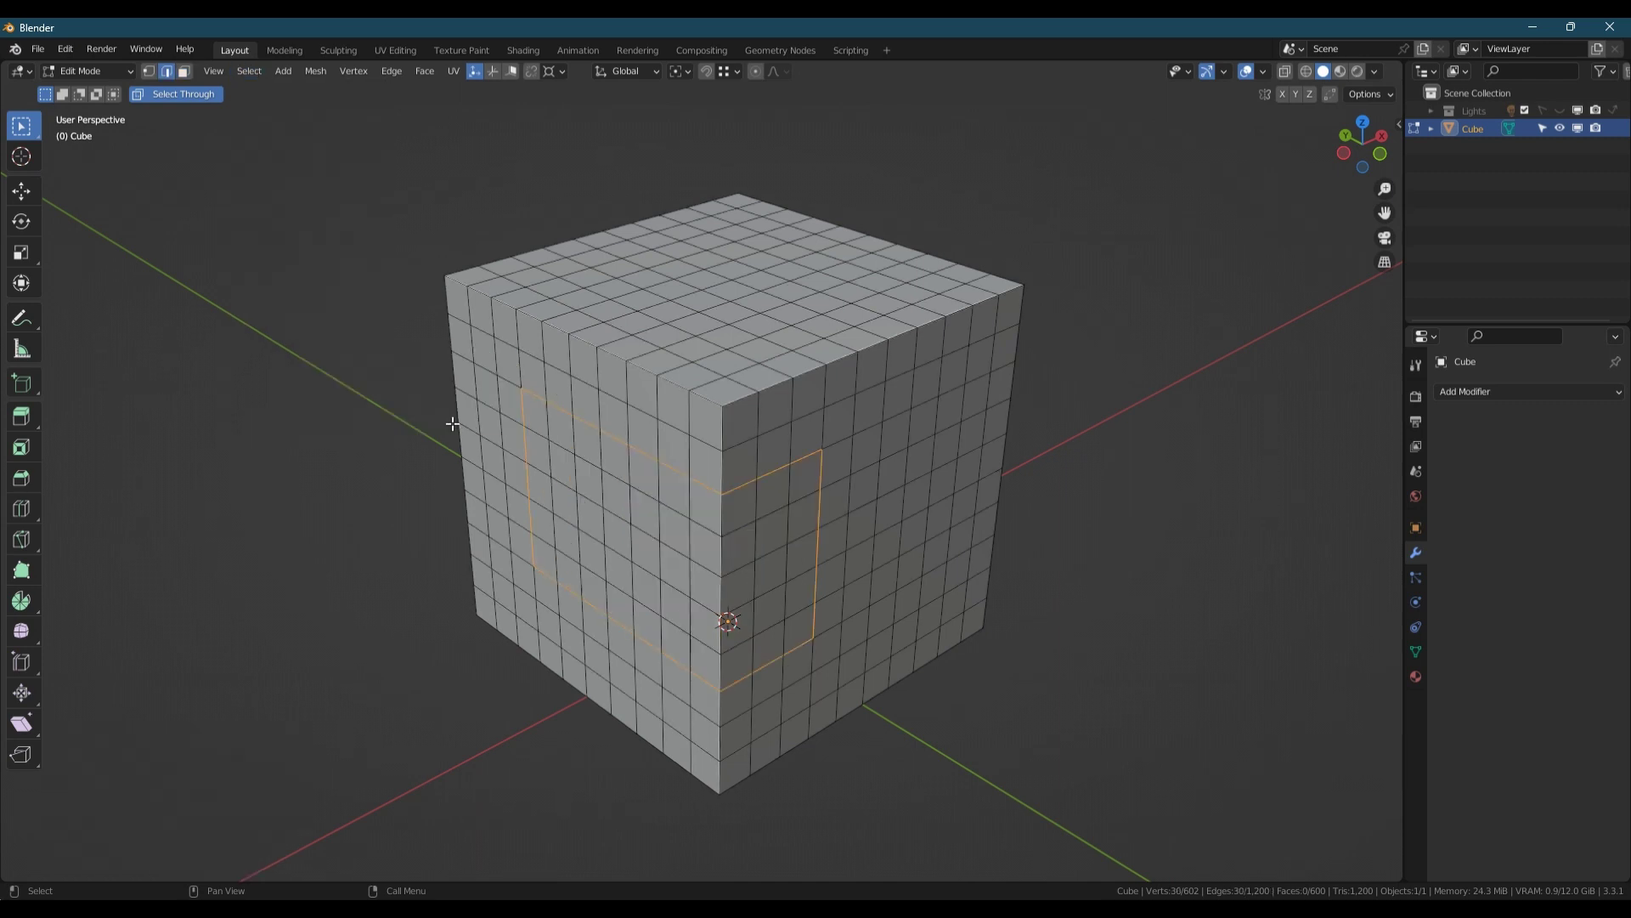
{"action": "key", "text": "1"}
{"action": "left_click", "coordinate": [723, 405]}
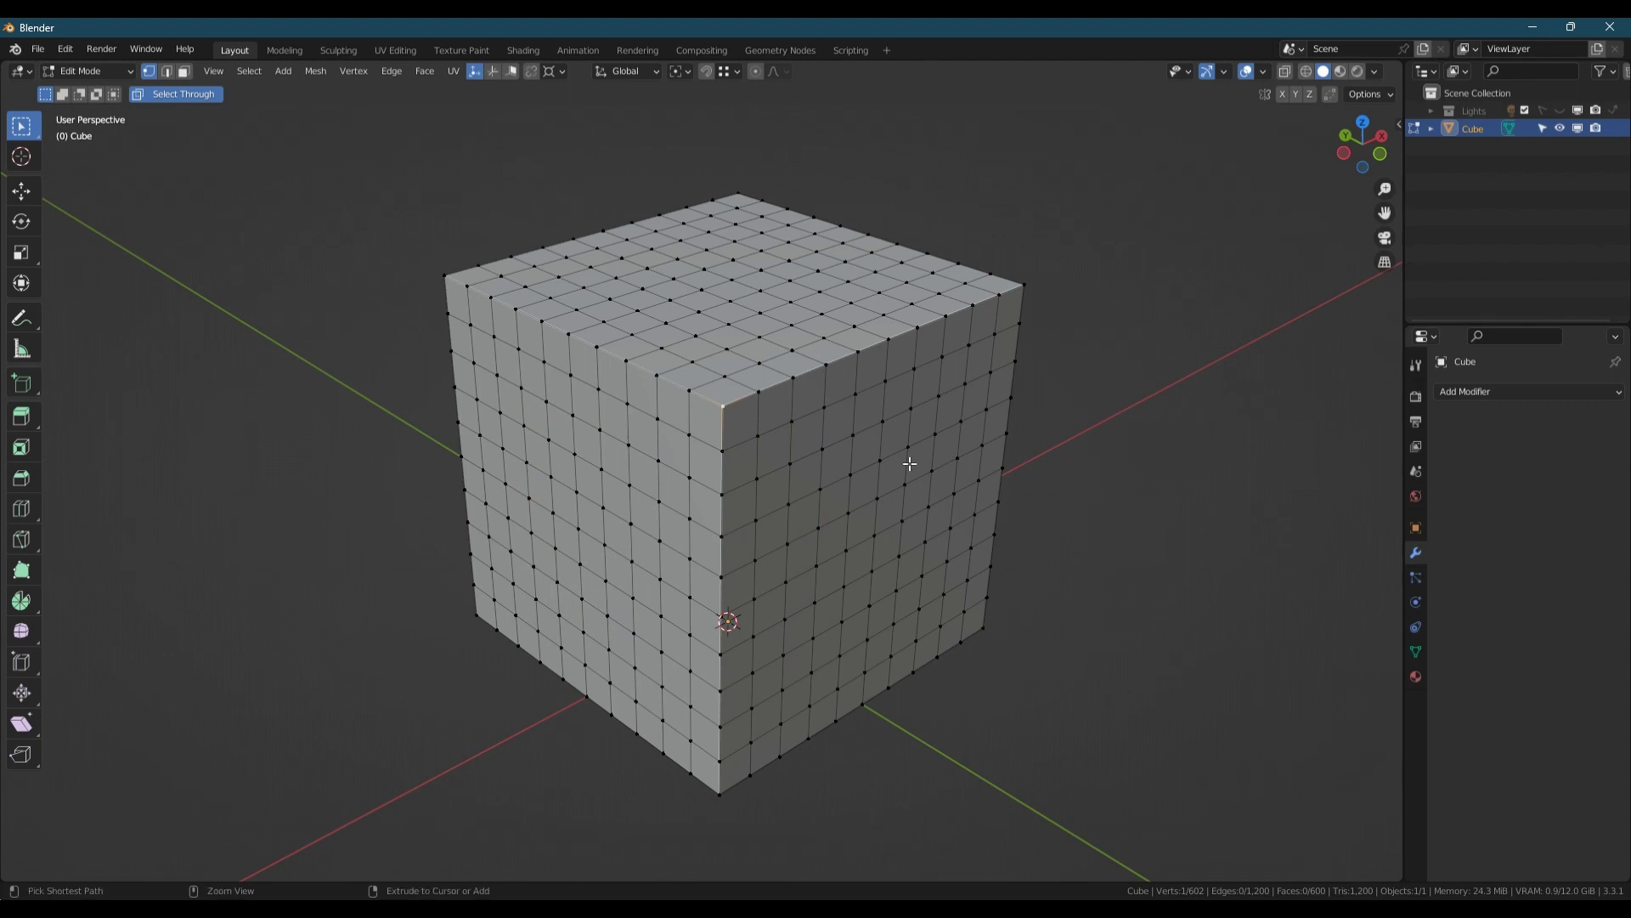
Grow the corner into a face patch and mirror it to the opposite corner with Extend on
{"action": "key", "text": "ctrl+3"}
{"action": "key", "text": "ctrl+KP_Add"}
{"action": "key", "text": "ctrl+KP_Add"}
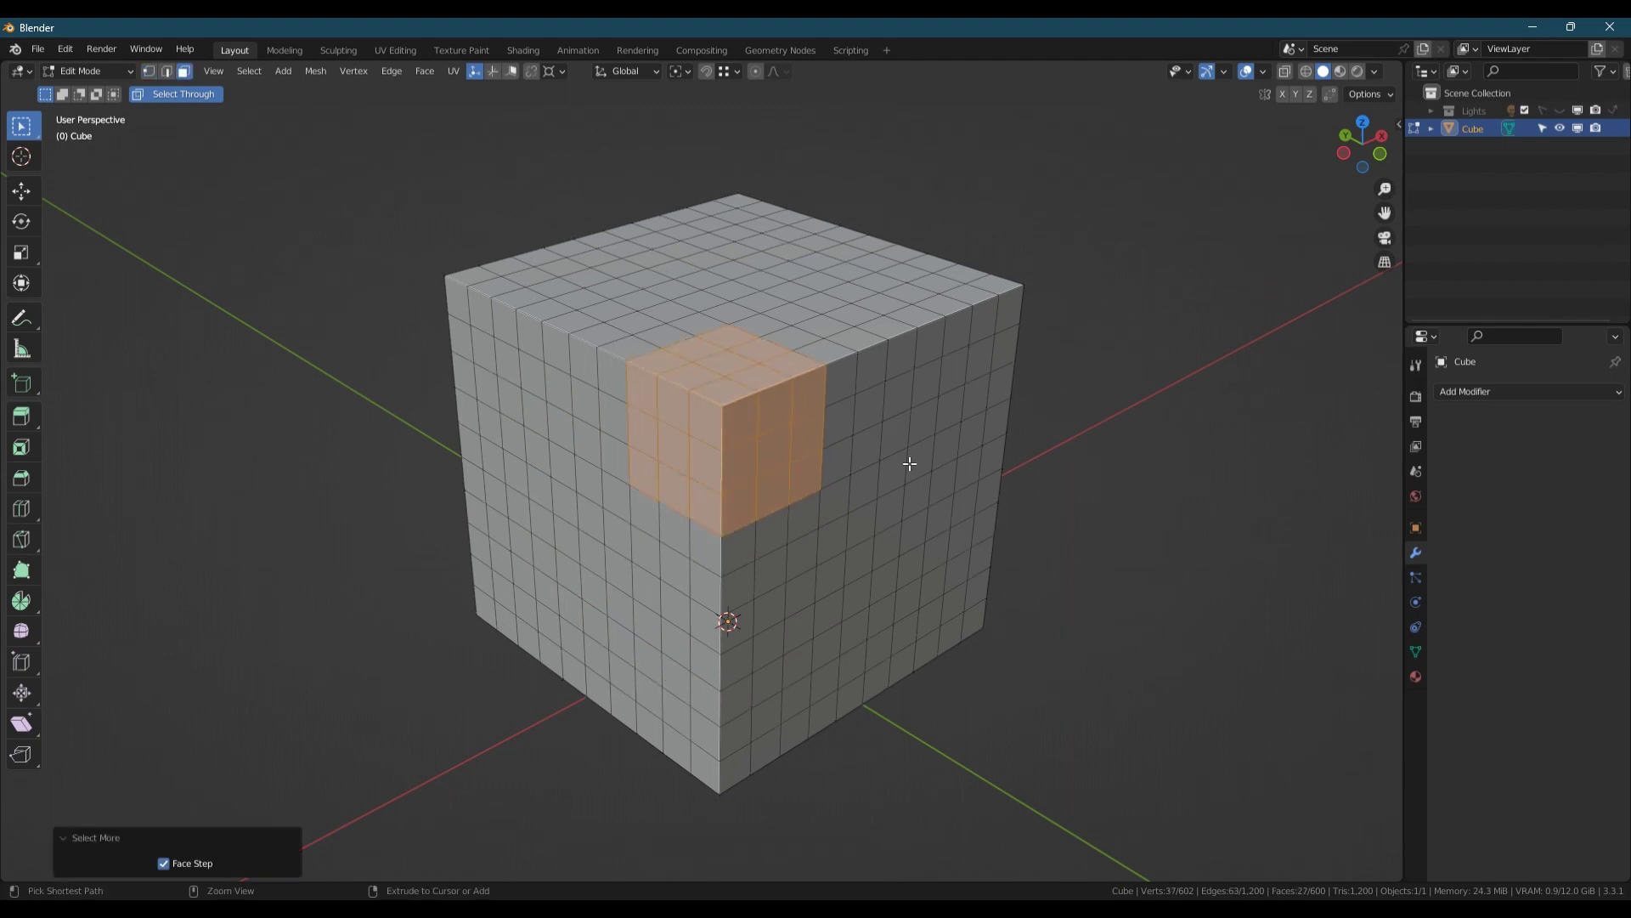
{"action": "left_click", "coordinate": [255, 71]}
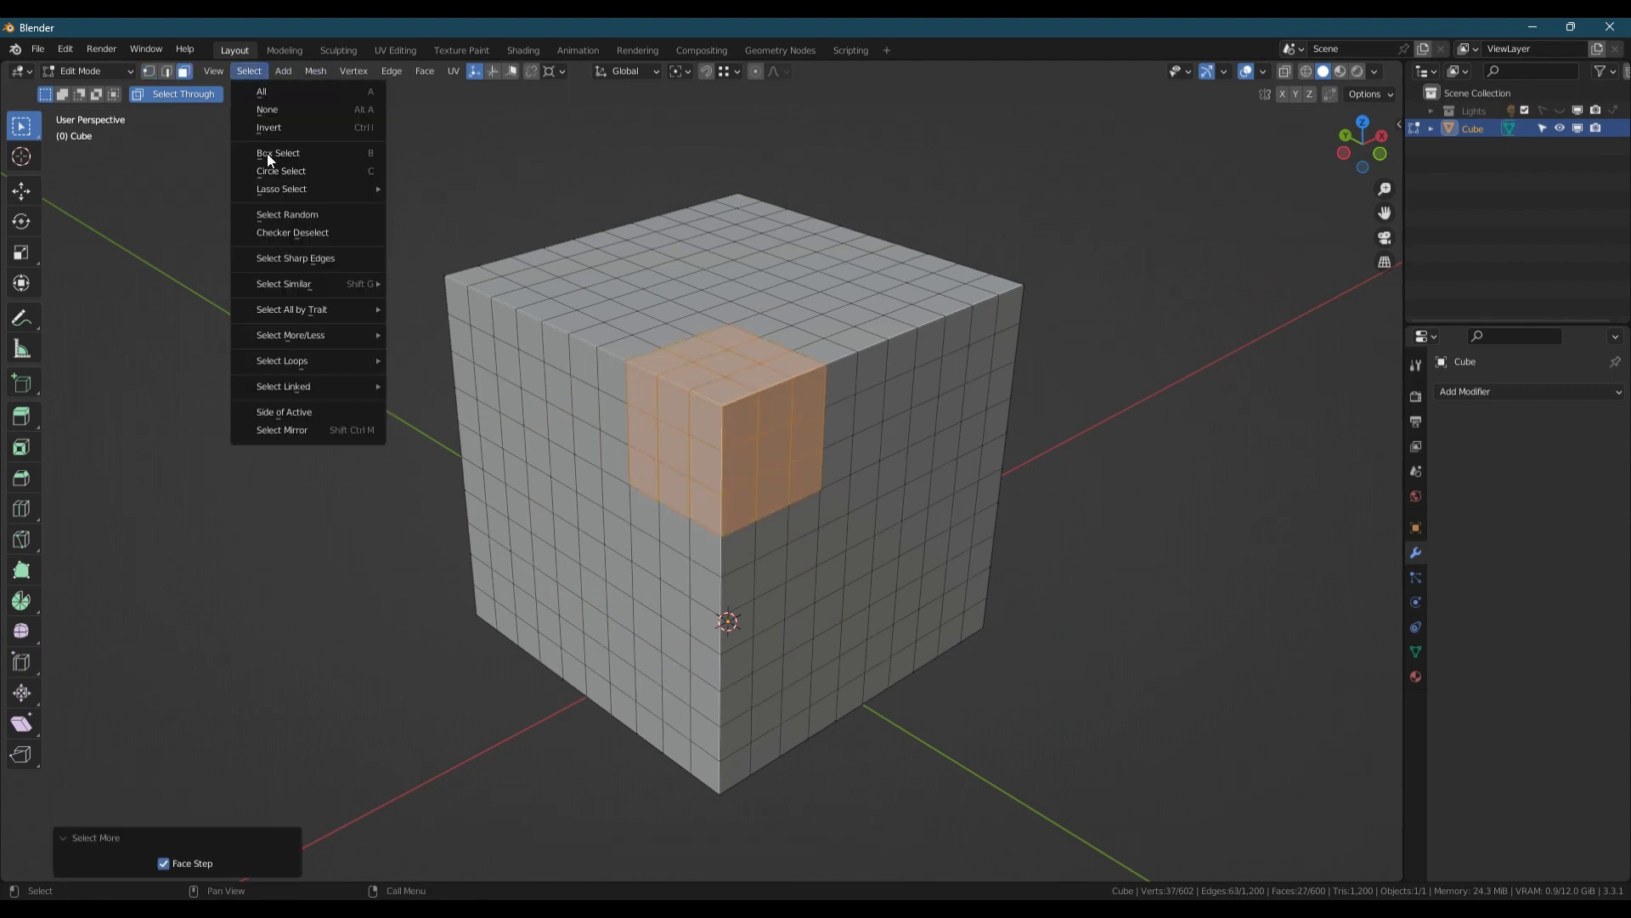
{"action": "left_click", "coordinate": [298, 426]}
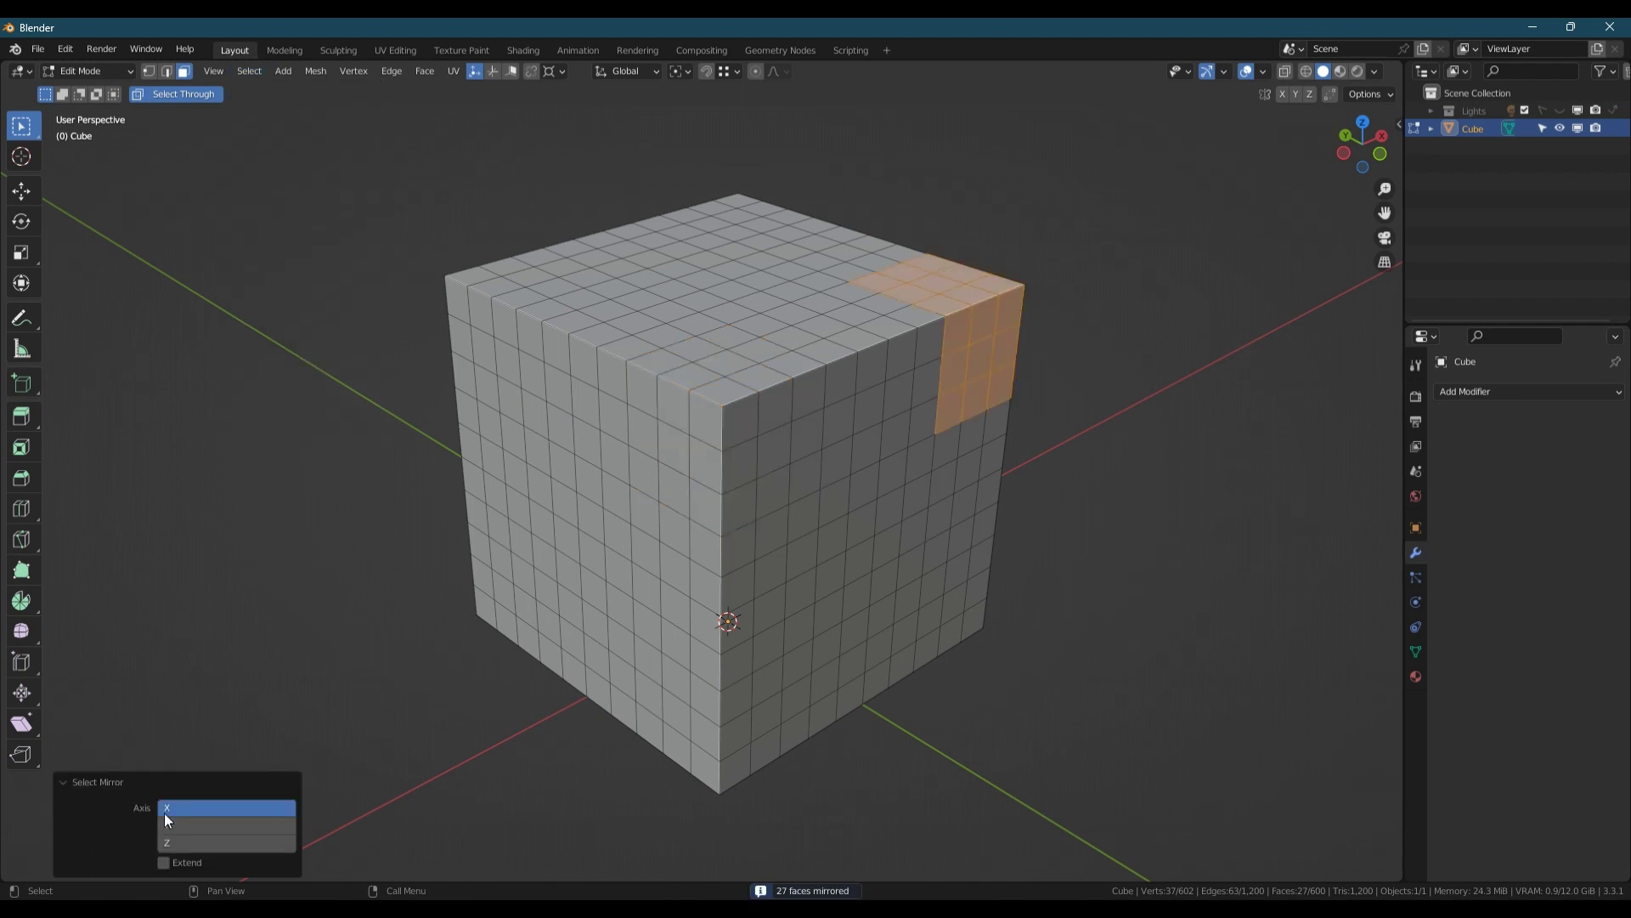
{"action": "left_click", "coordinate": [165, 861]}
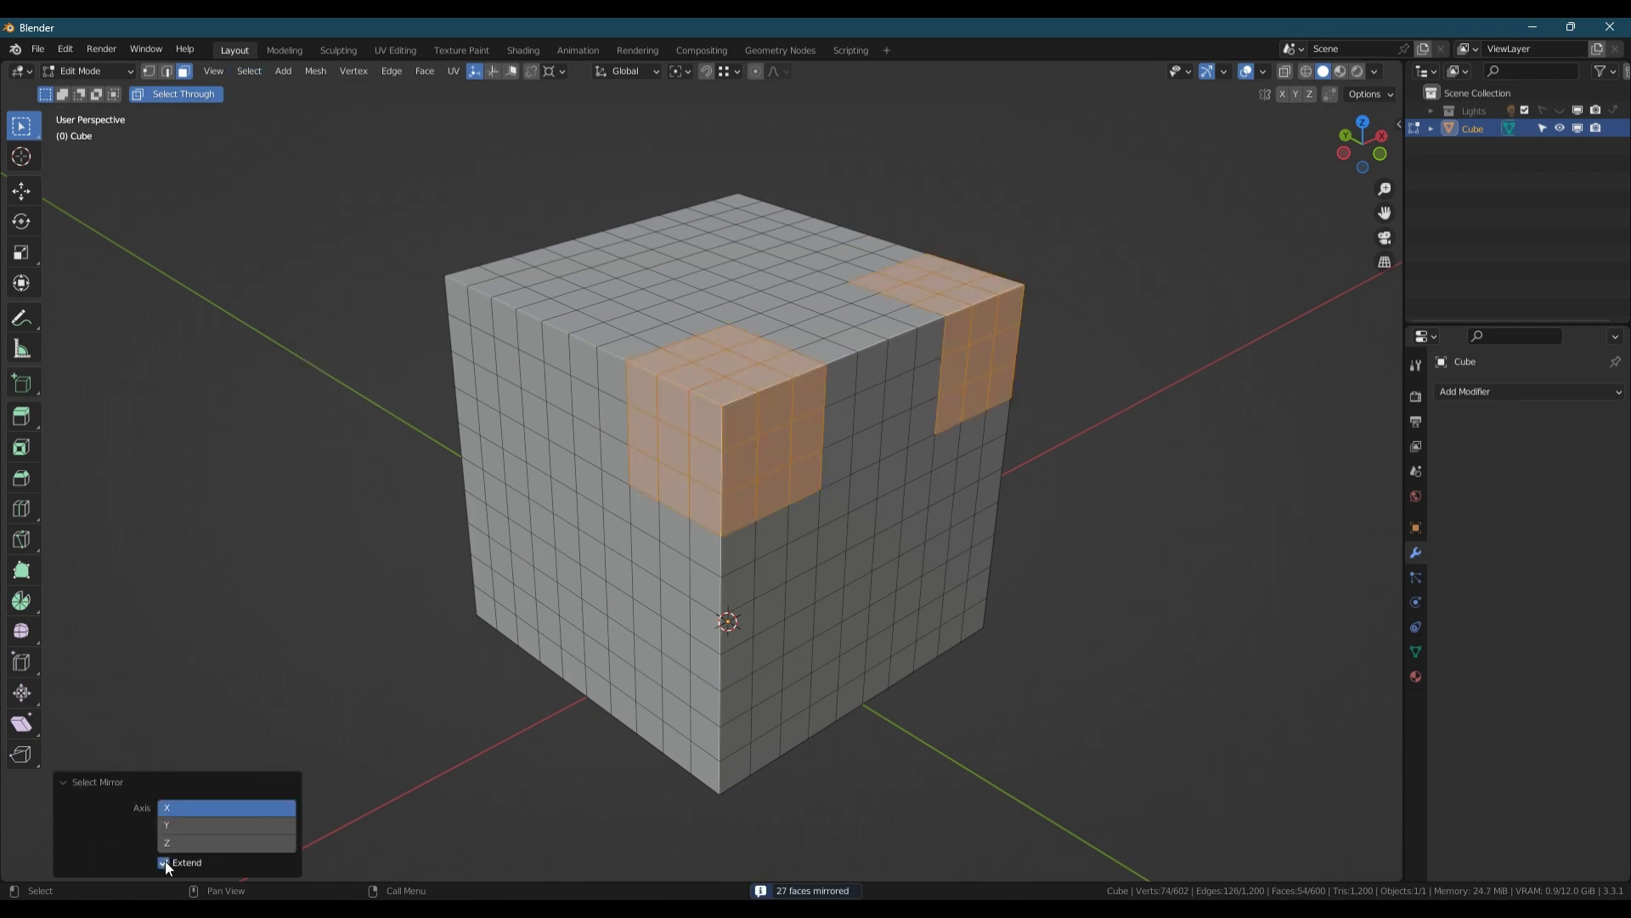
Run Select Mirror again across another axis, leaving a face band around the middle
{"action": "left_click", "coordinate": [245, 65]}
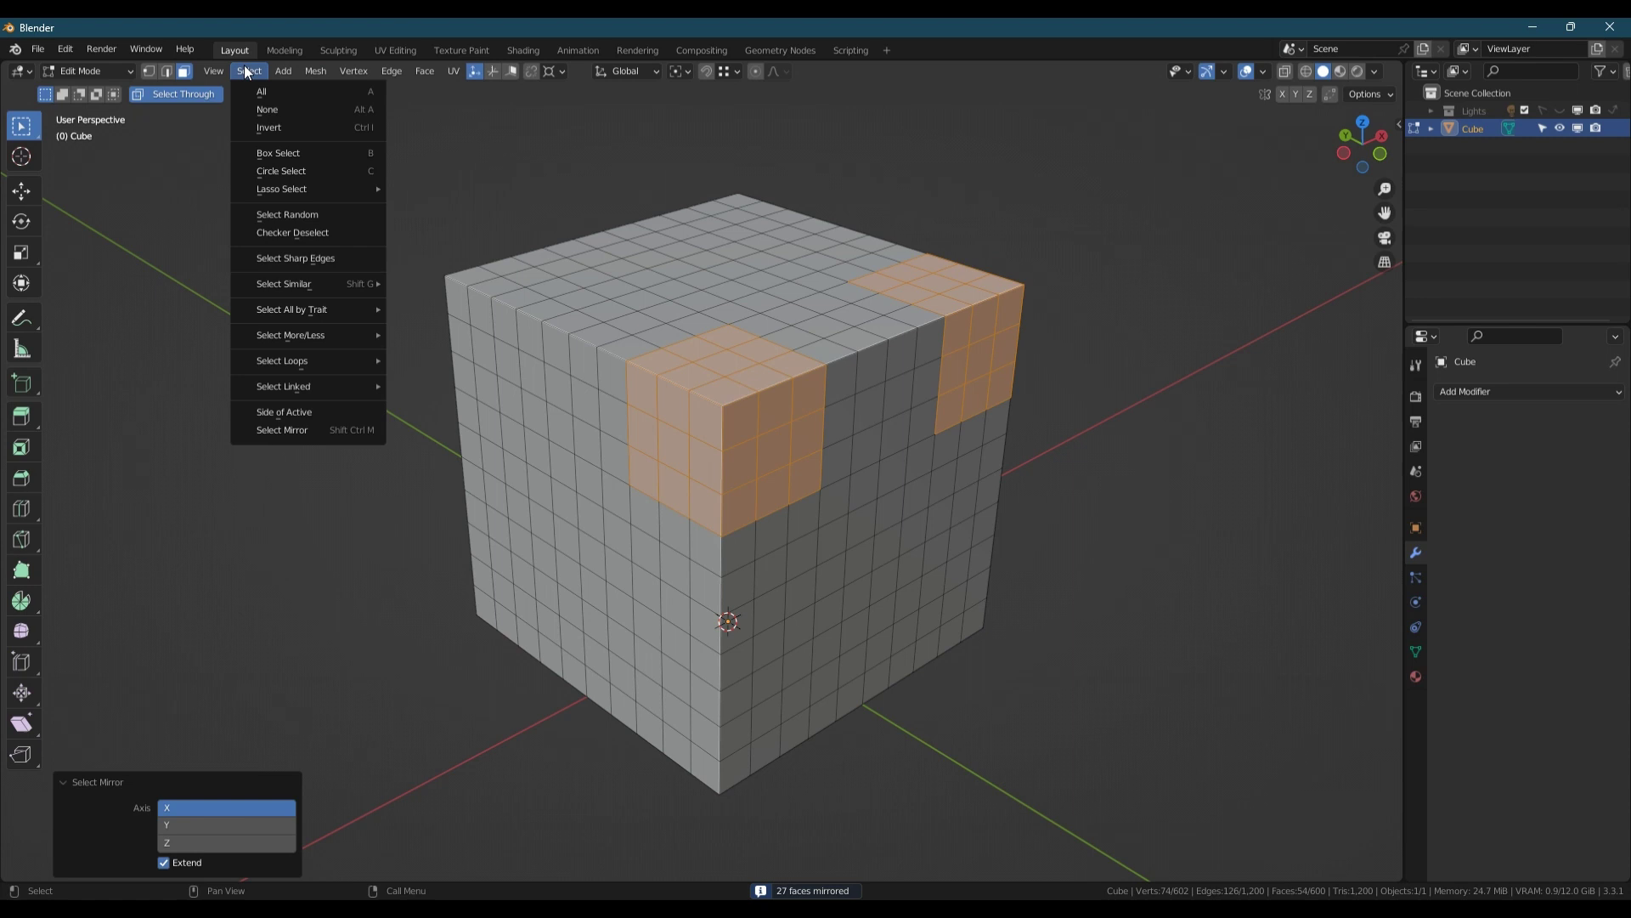
{"action": "left_click", "coordinate": [296, 431]}
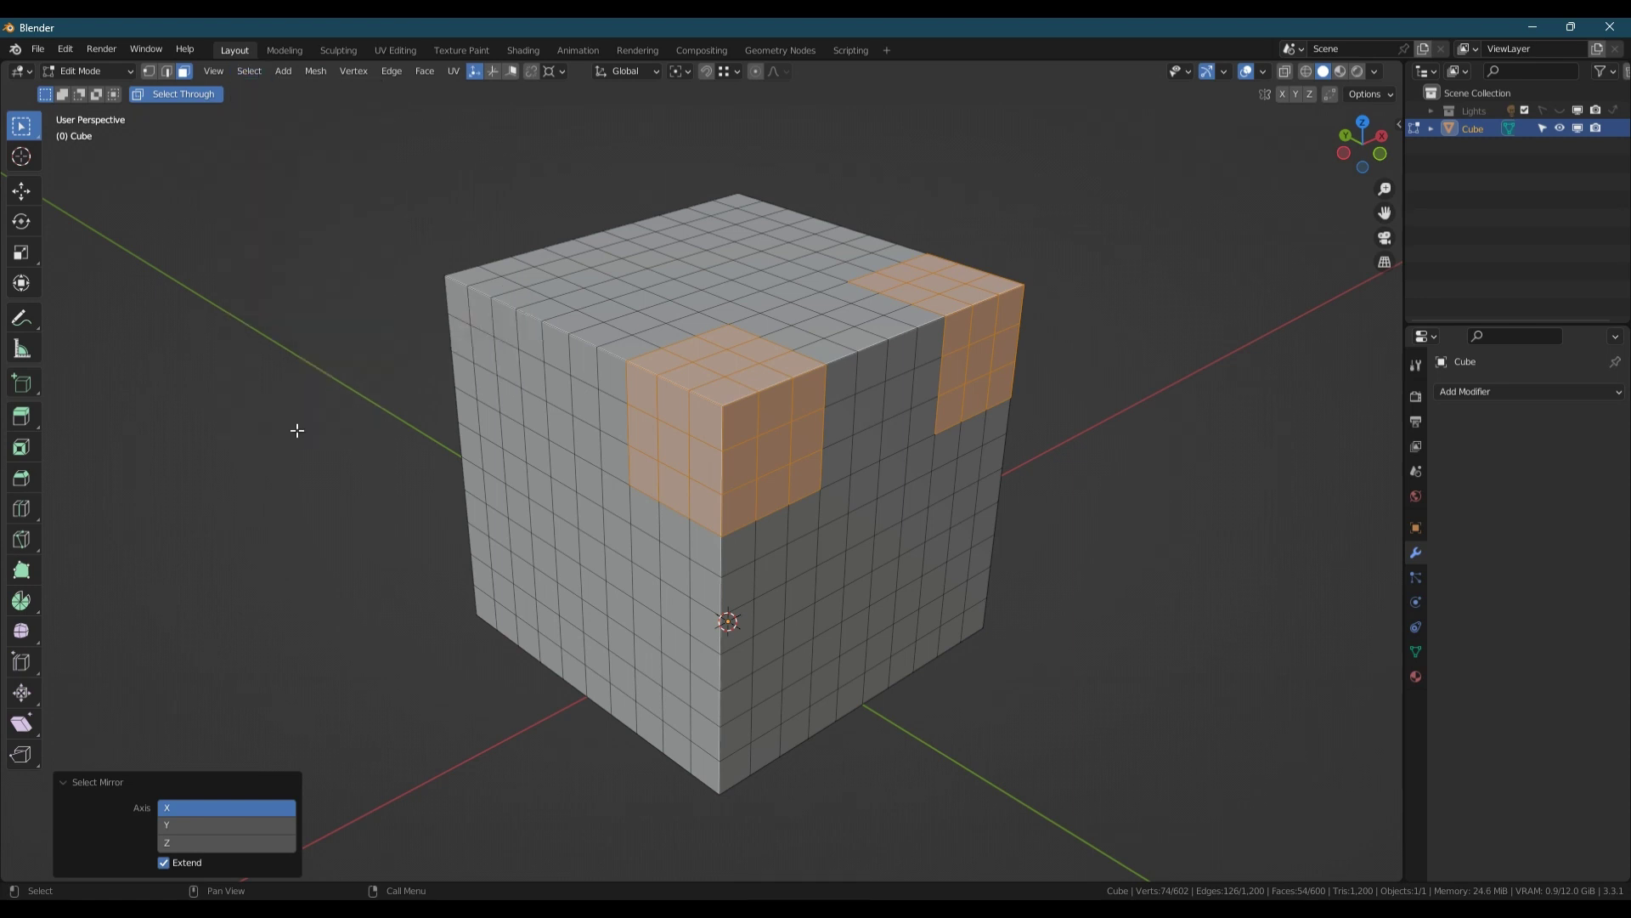
{"action": "left_click", "coordinate": [176, 824]}
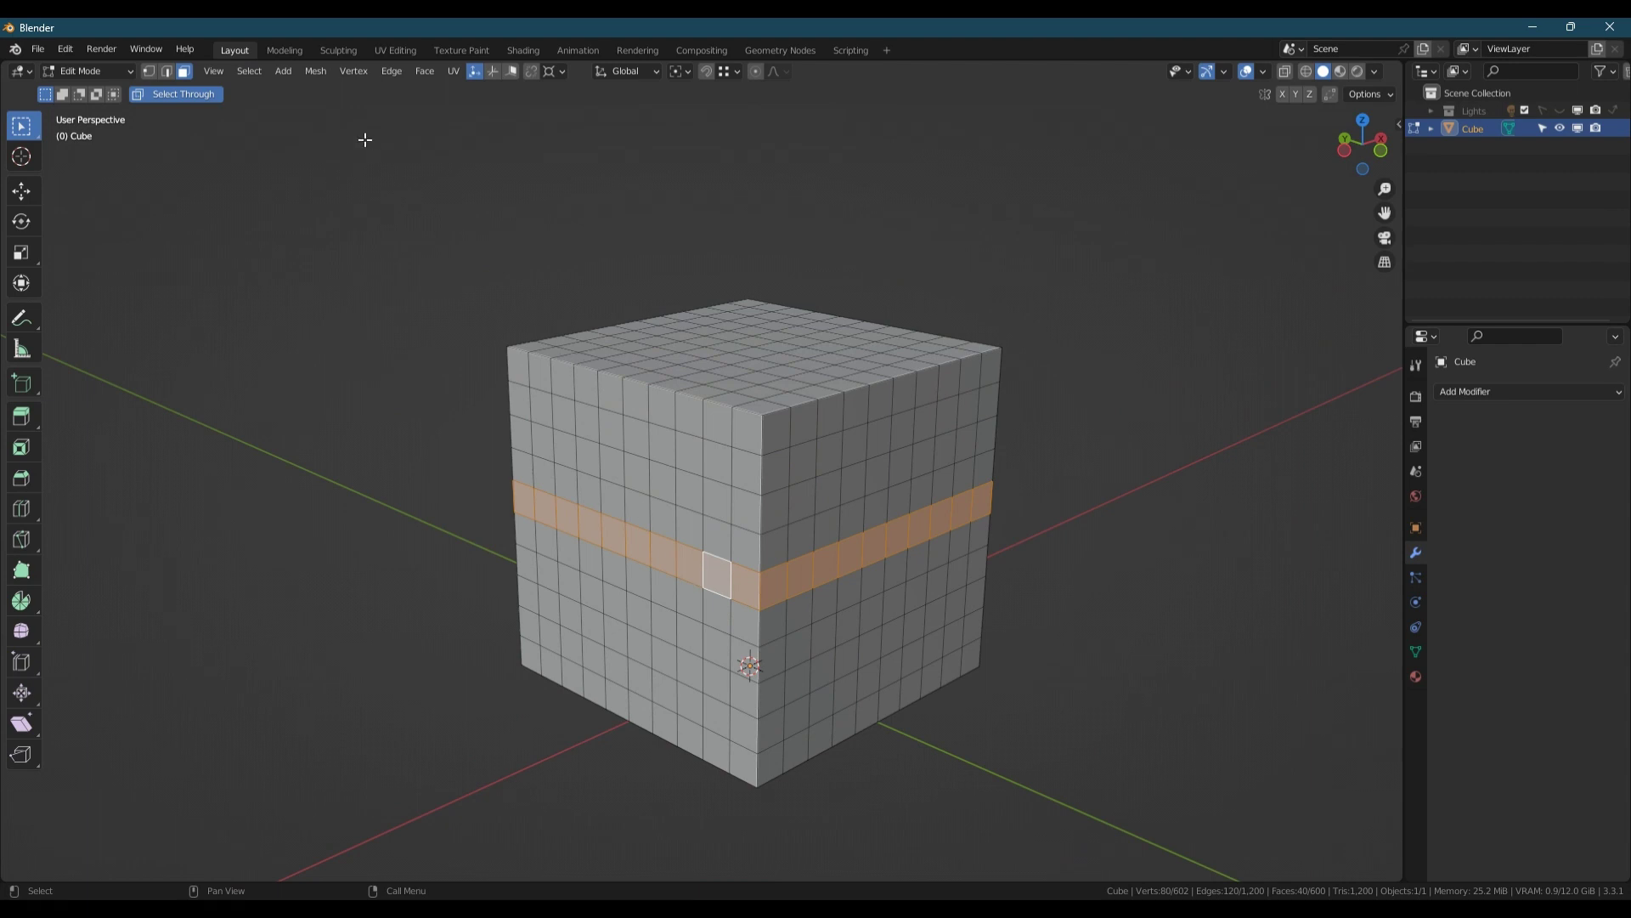
Checker-deselect the face loop to alternating faces, trying Deselected 2, then back to 1, and shifting the Offset
{"action": "left_click", "coordinate": [252, 73]}
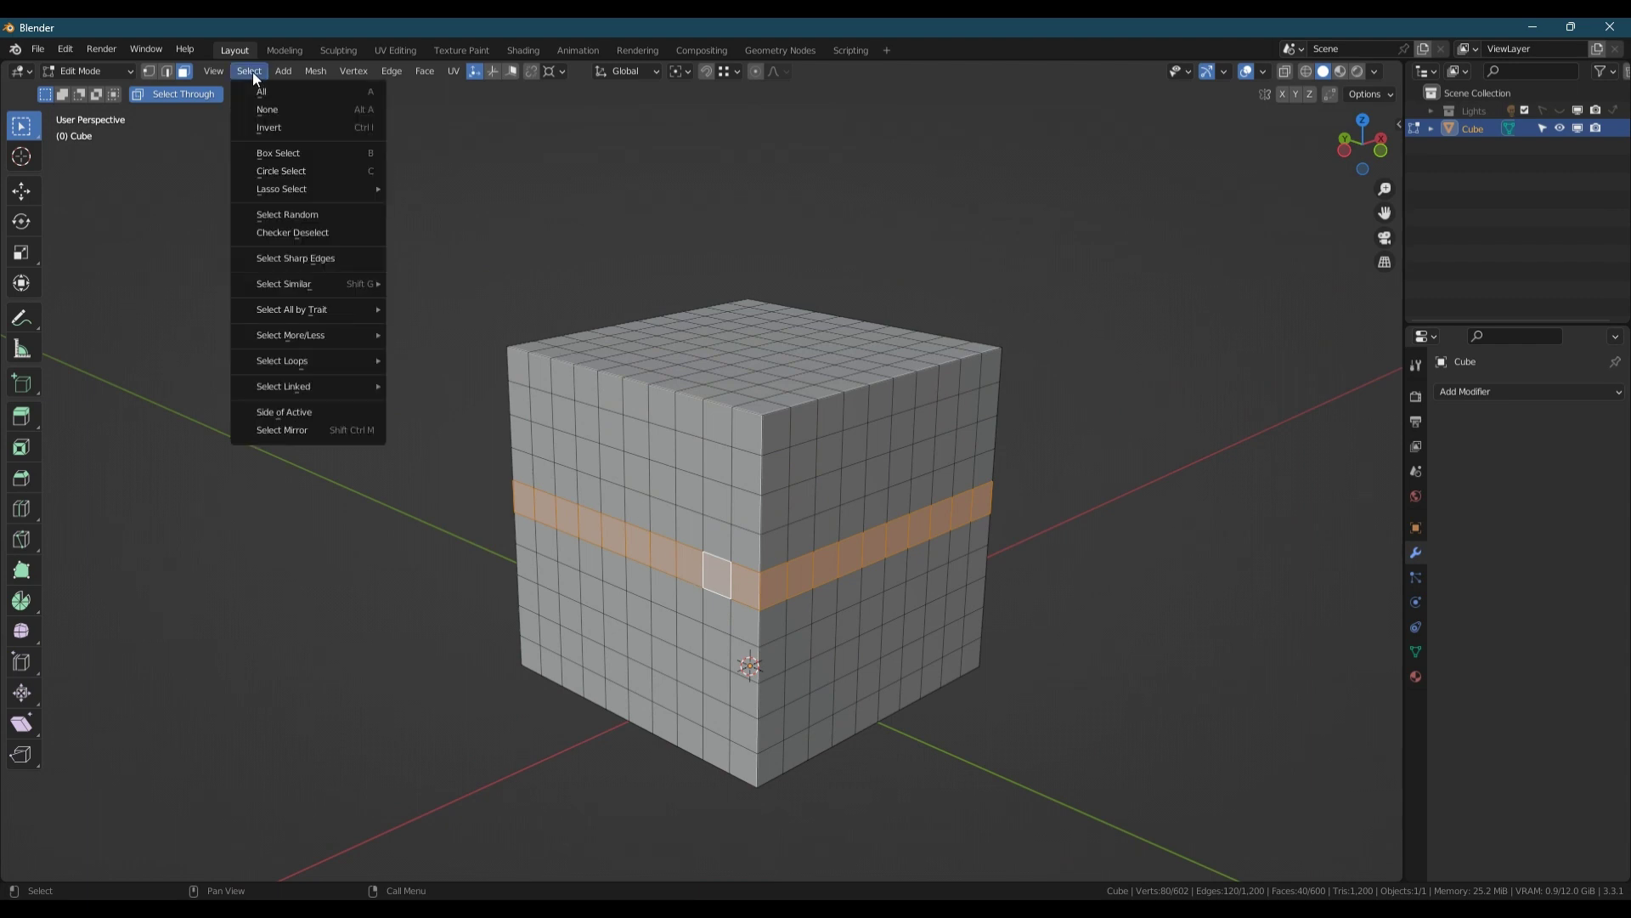
{"action": "left_click", "coordinate": [254, 239]}
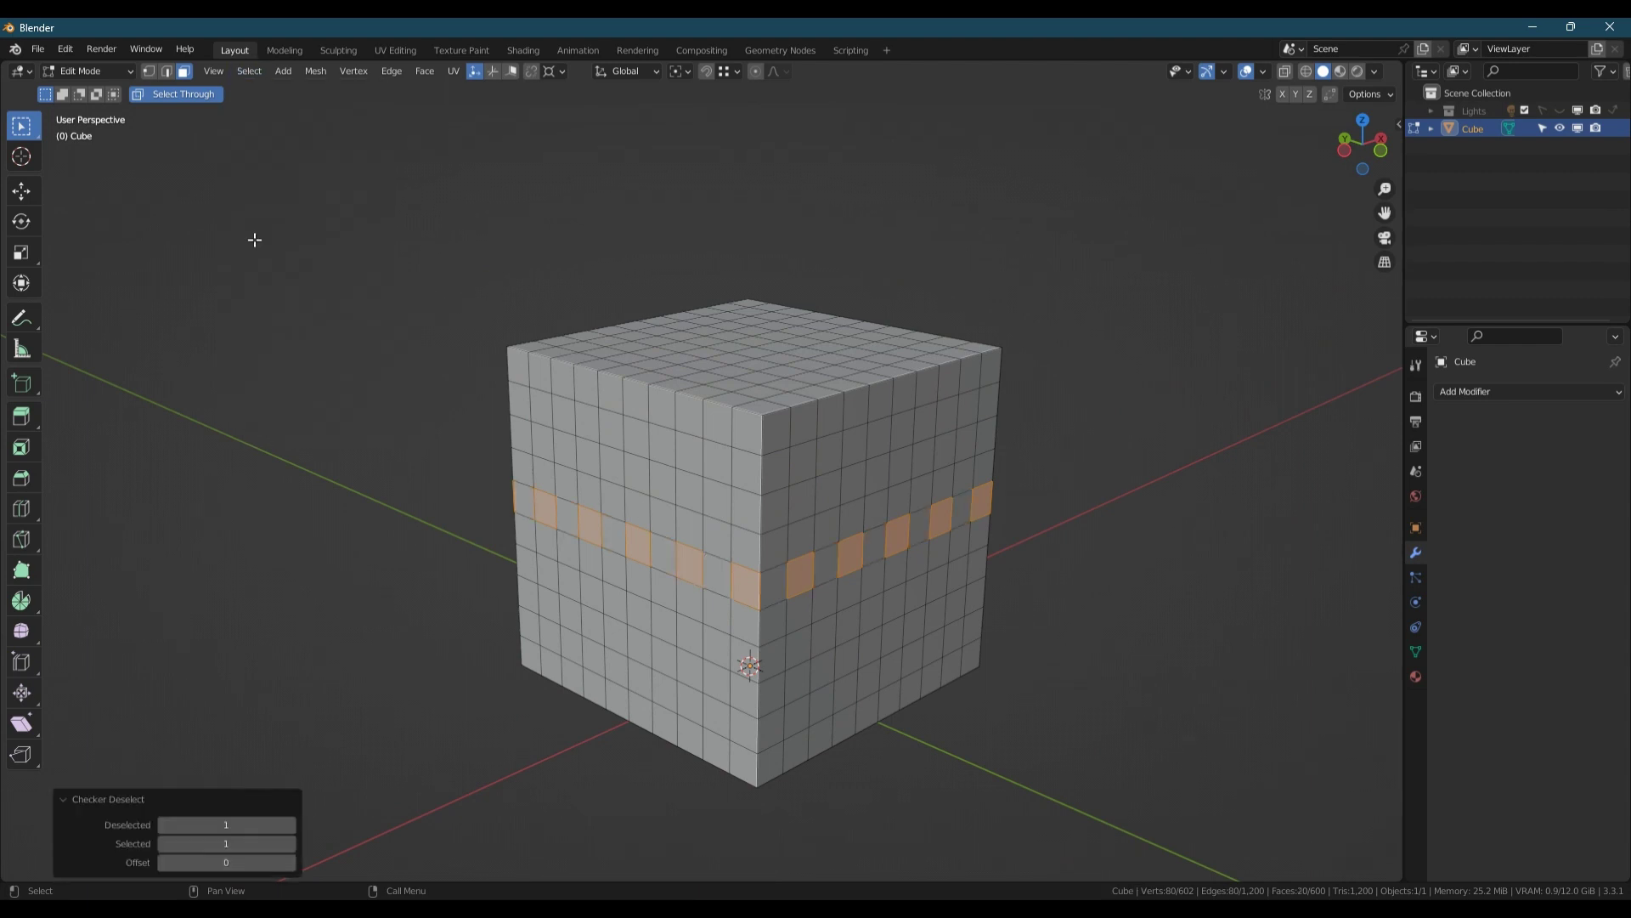
{"action": "left_click", "coordinate": [291, 827]}
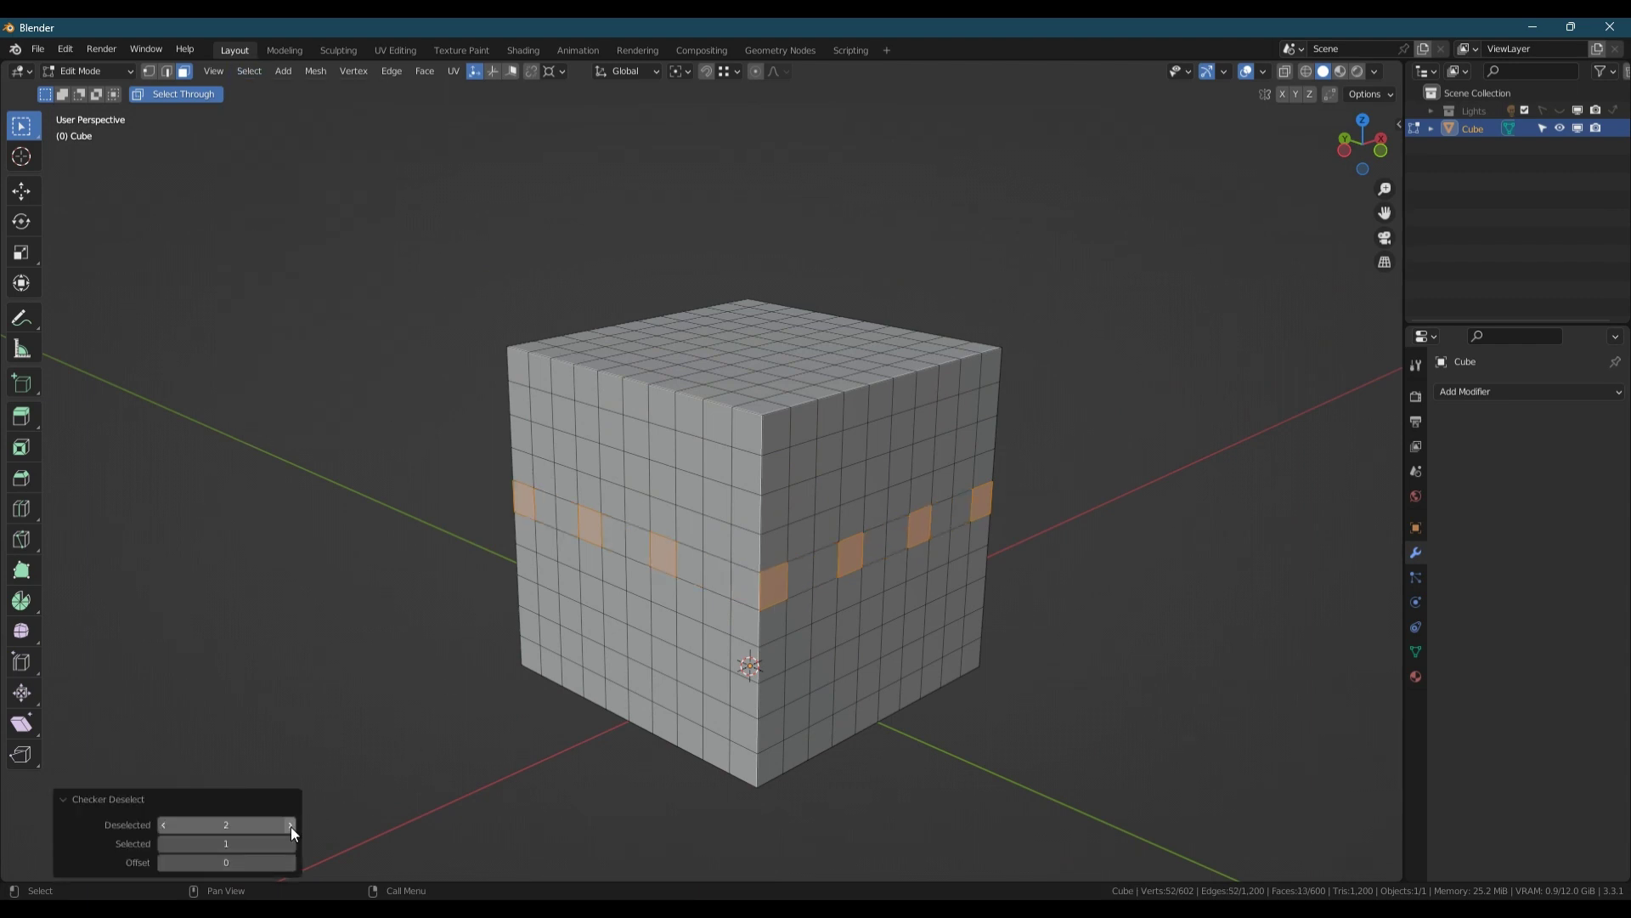
{"action": "left_click", "coordinate": [165, 824]}
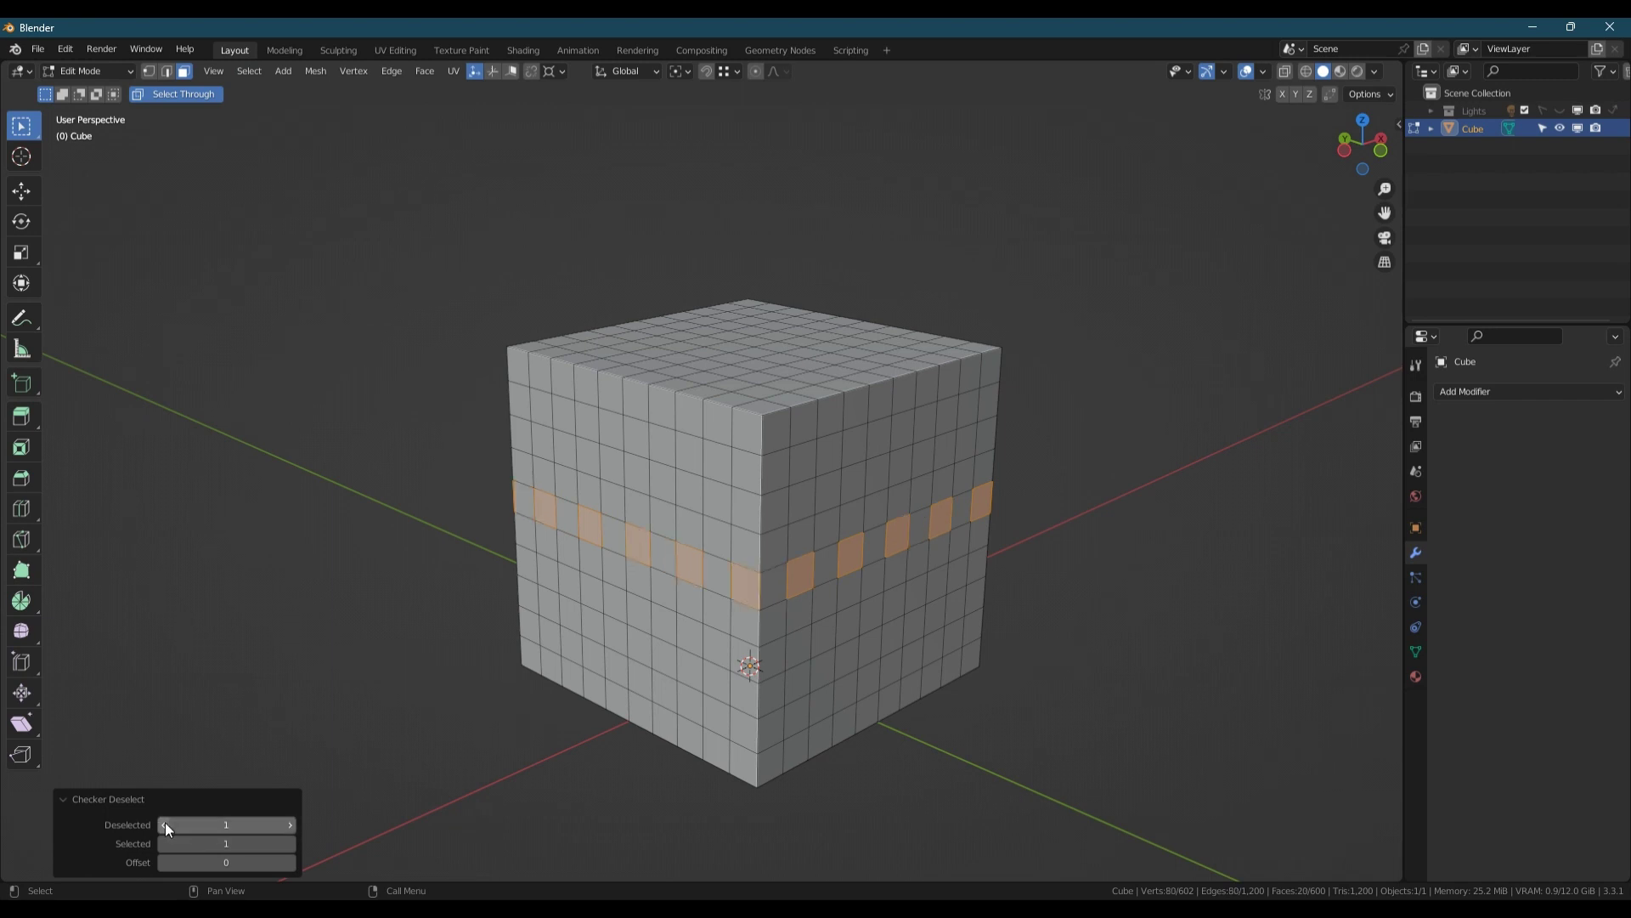
{"action": "left_click", "coordinate": [292, 861]}
{"action": "left_click", "coordinate": [293, 862]}
{"action": "left_click", "coordinate": [292, 863]}
{"action": "left_click", "coordinate": [292, 864]}
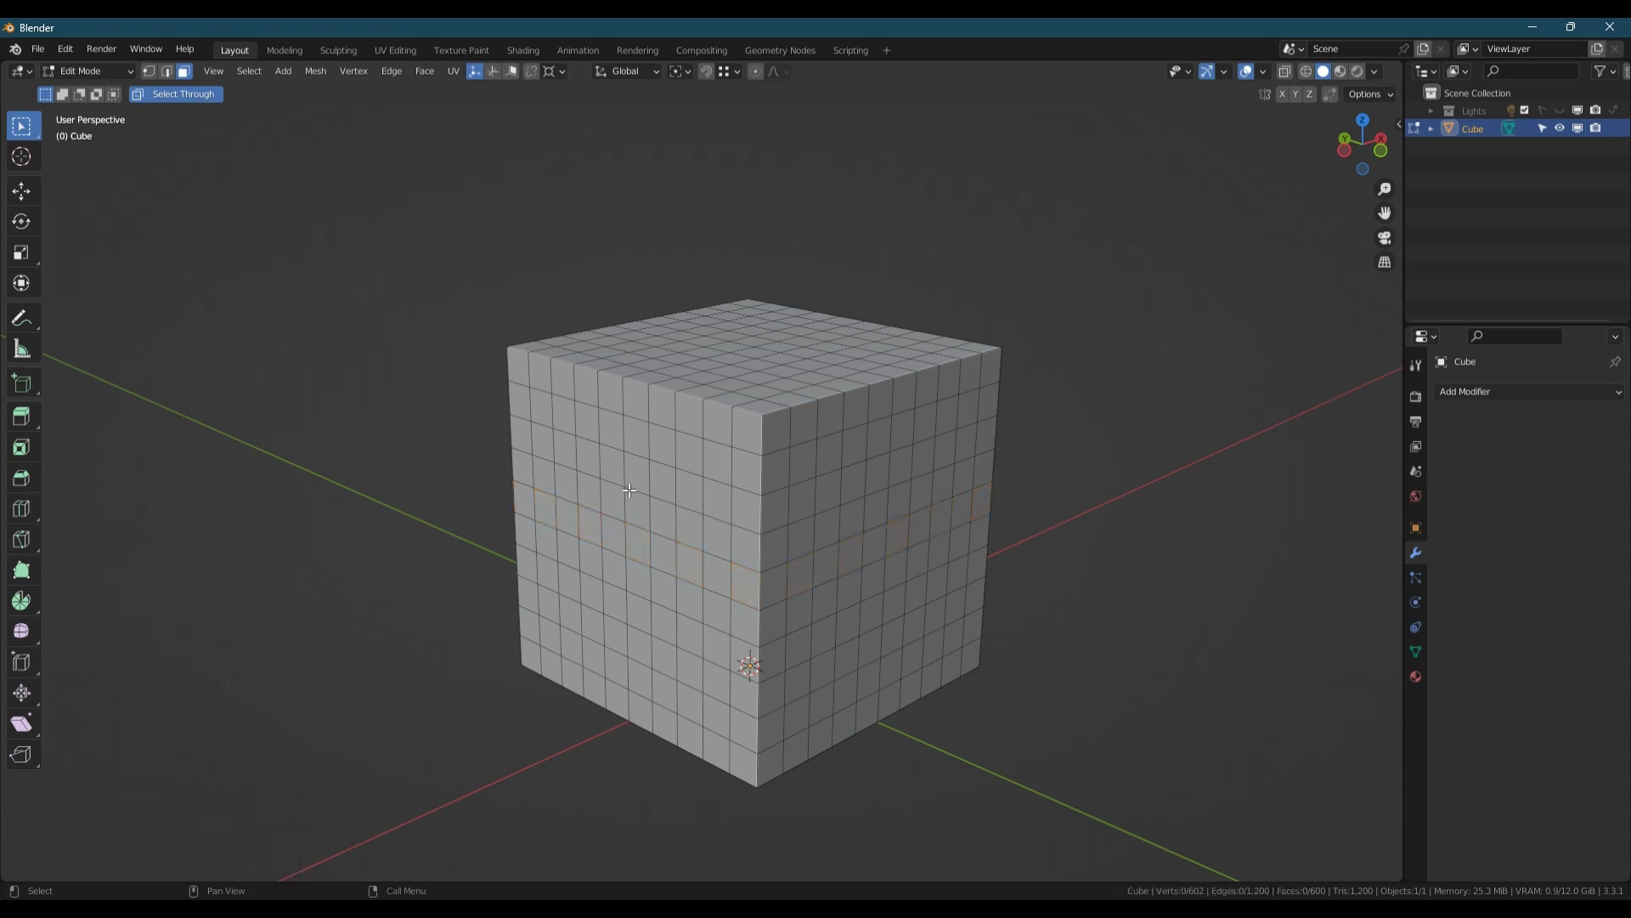
Select all faces coplanar with one face on the cube's left side
{"action": "left_click", "coordinate": [629, 489]}
{"action": "key", "text": "shift+g"}
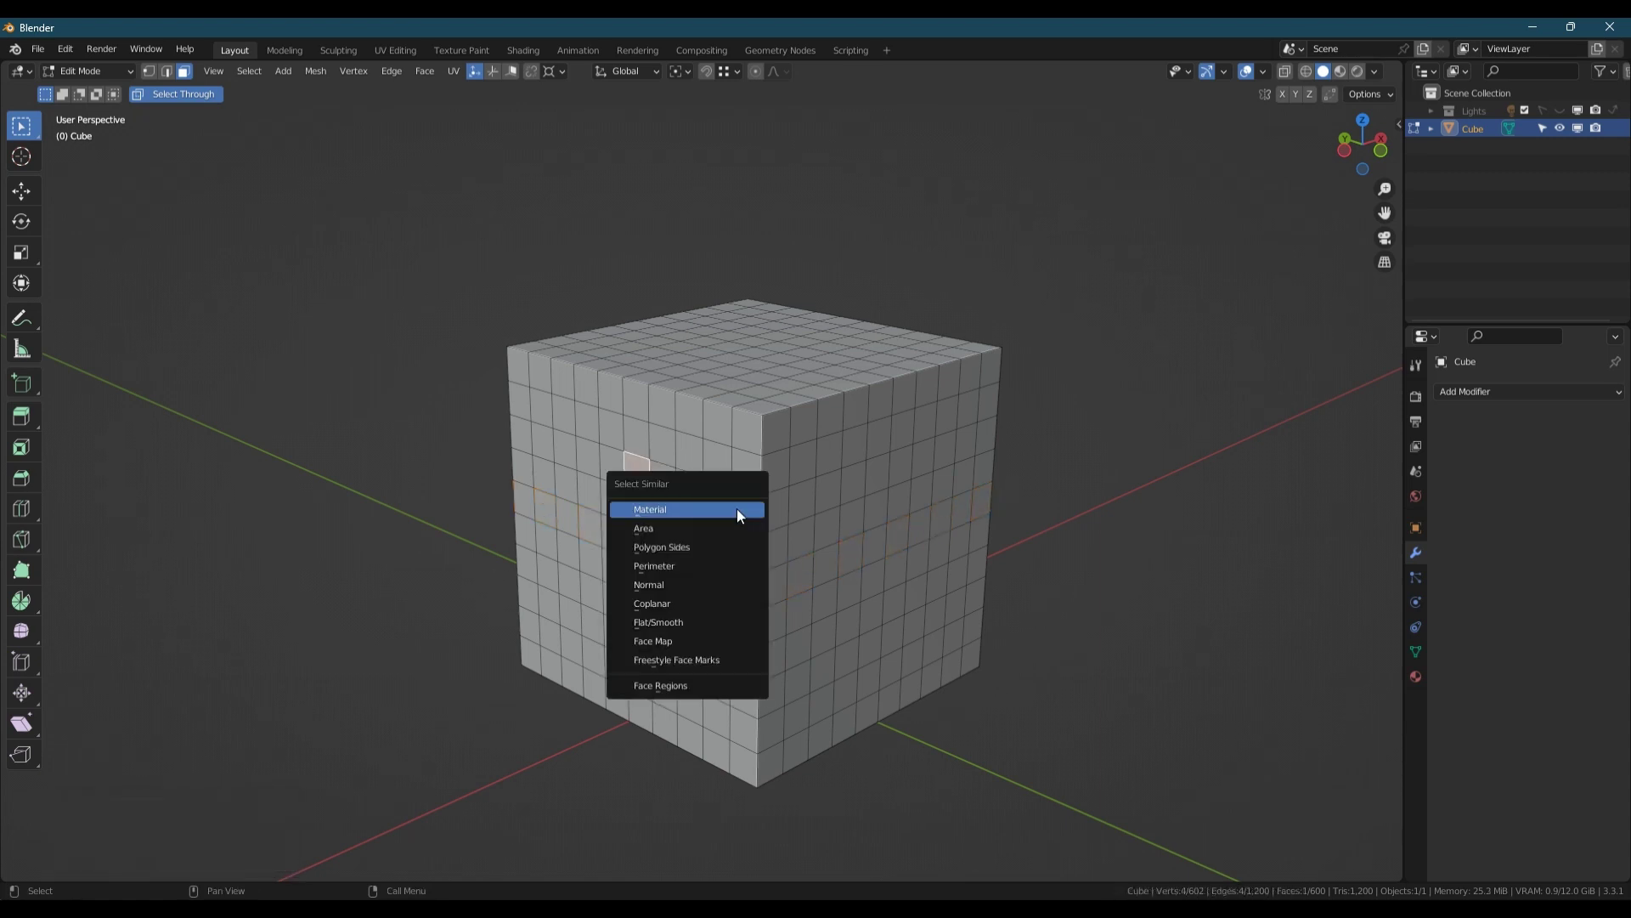
{"action": "left_click", "coordinate": [657, 598]}
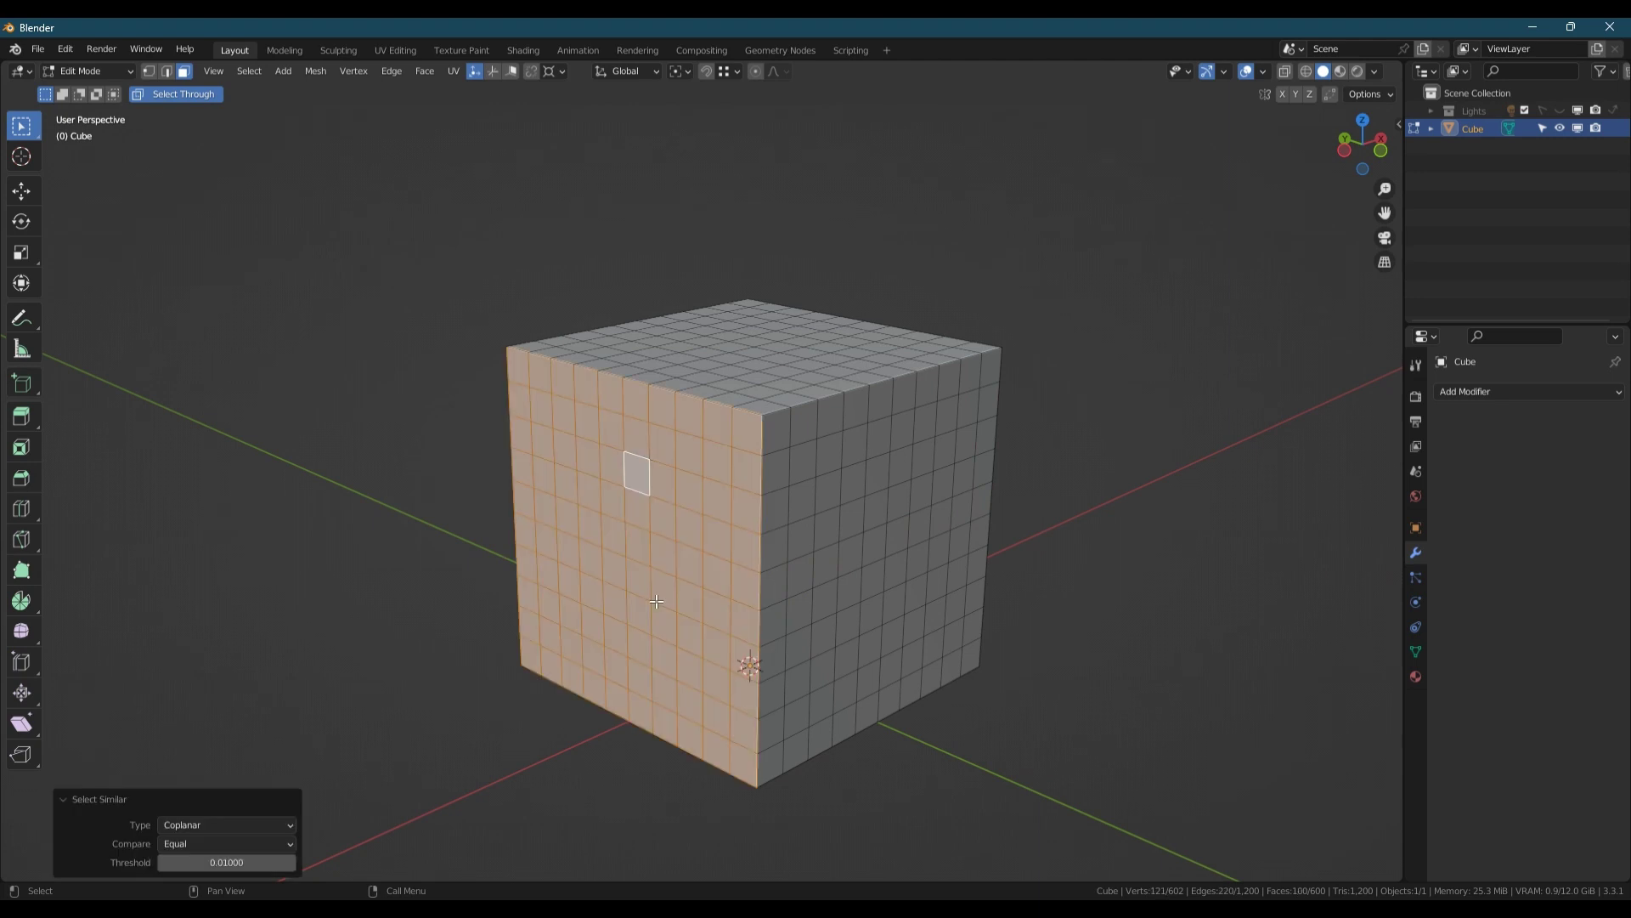
Poke the plane's faces into triangles, then dissolve all same-direction diagonal edges
{"action": "right_click", "coordinate": [802, 575]}
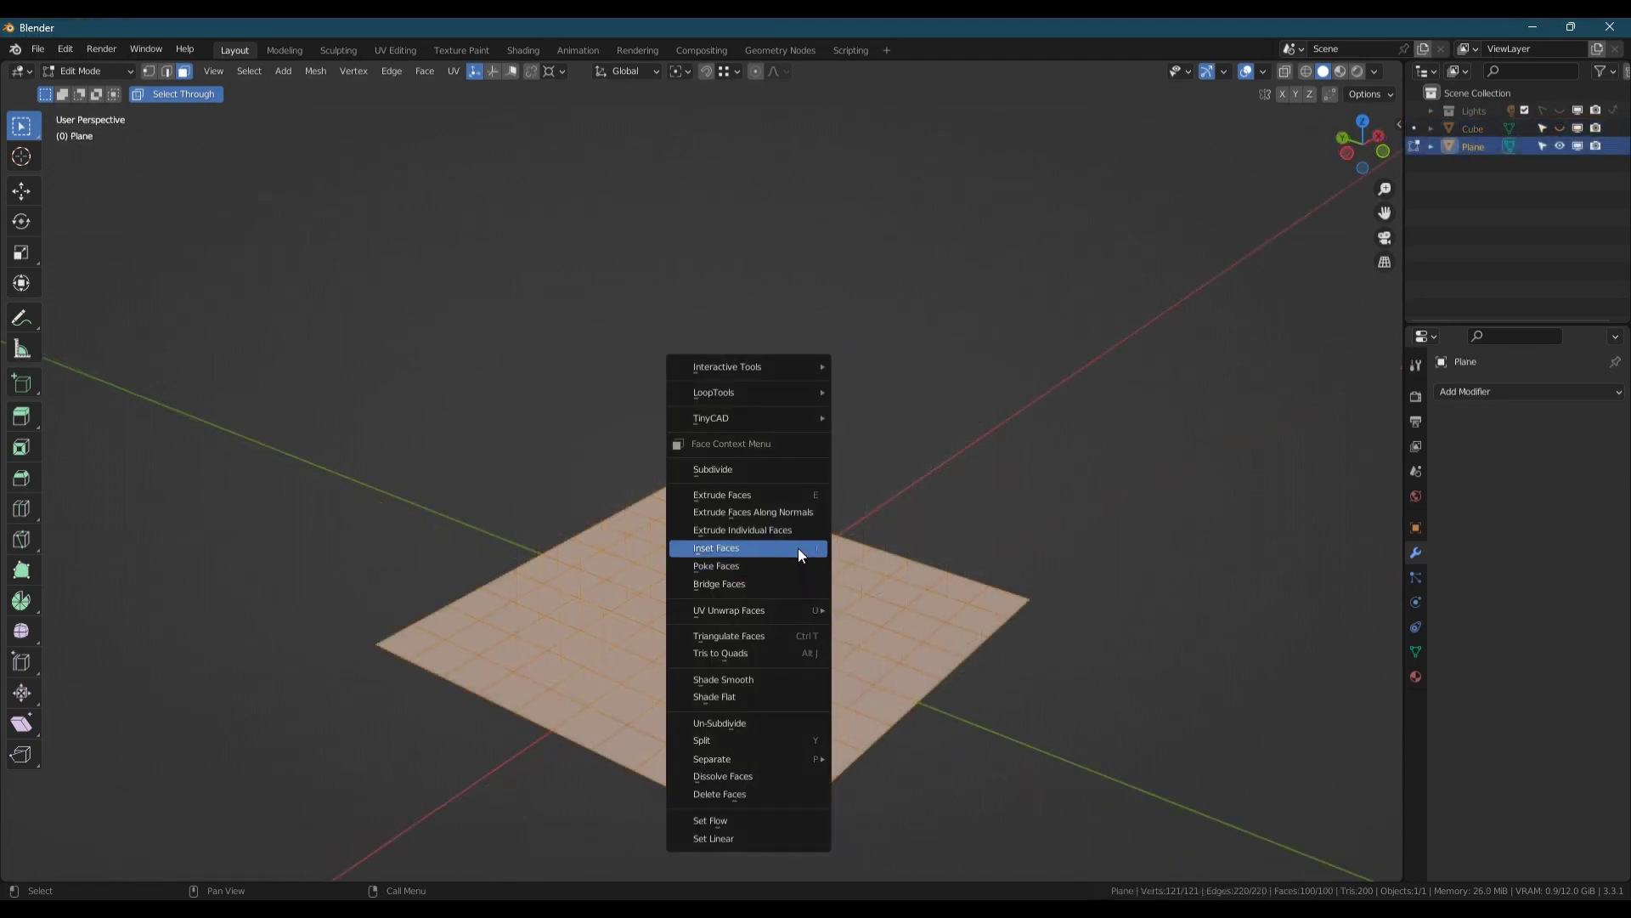
{"action": "left_click", "coordinate": [741, 566]}
{"action": "key", "text": "2"}
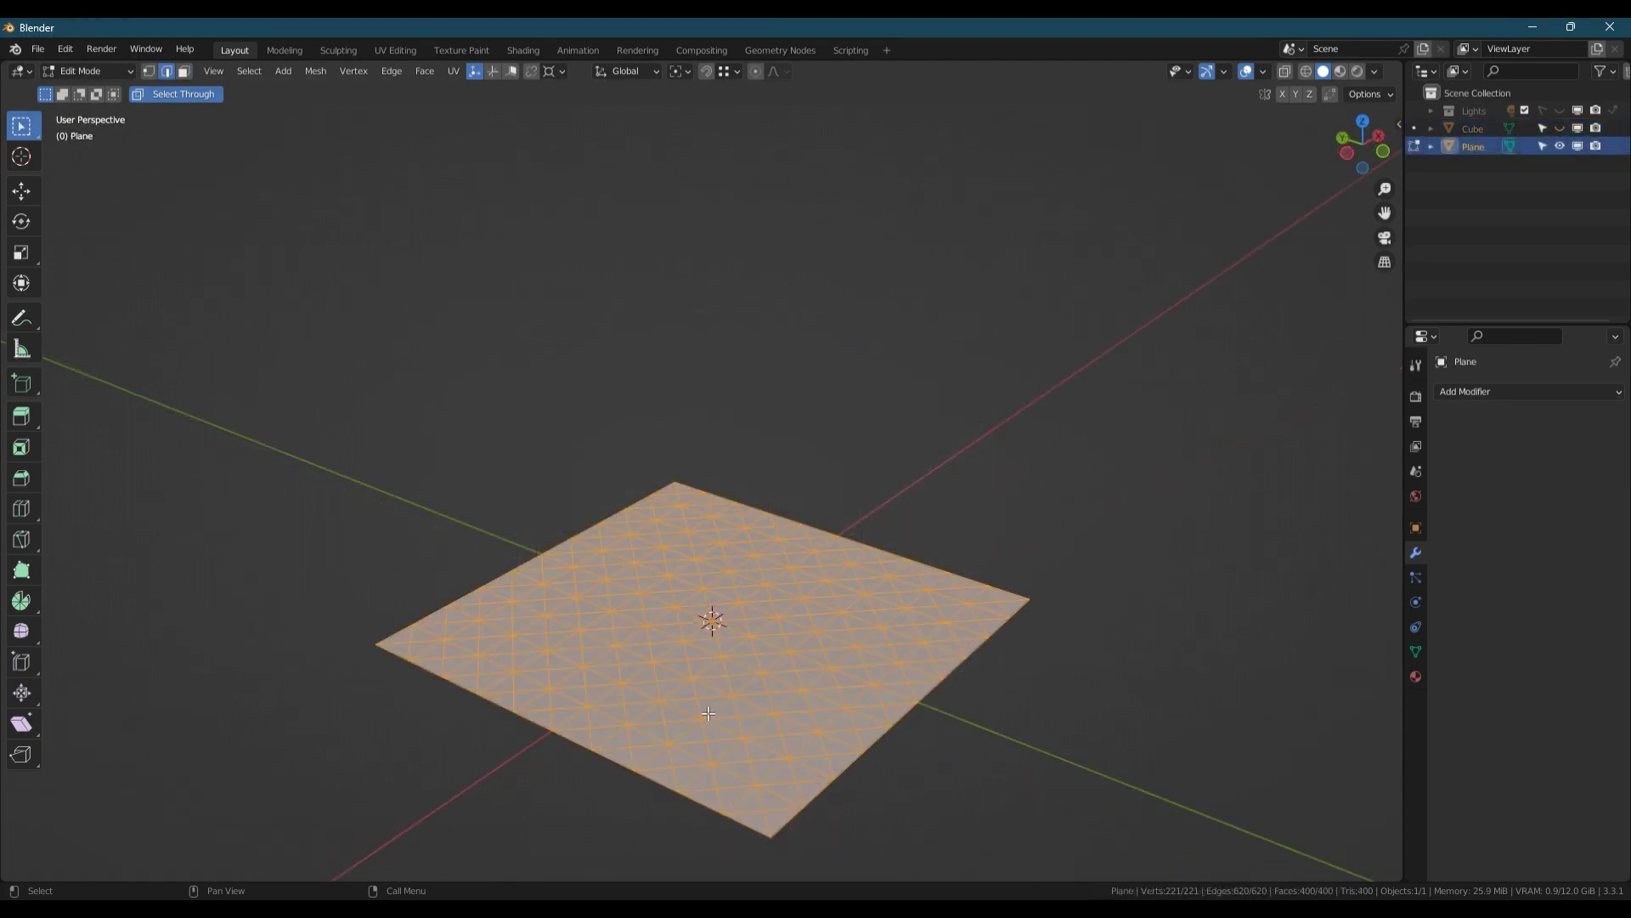
{"action": "left_click", "coordinate": [717, 707]}
{"action": "left_click", "coordinate": [682, 710], "text": "shift"}
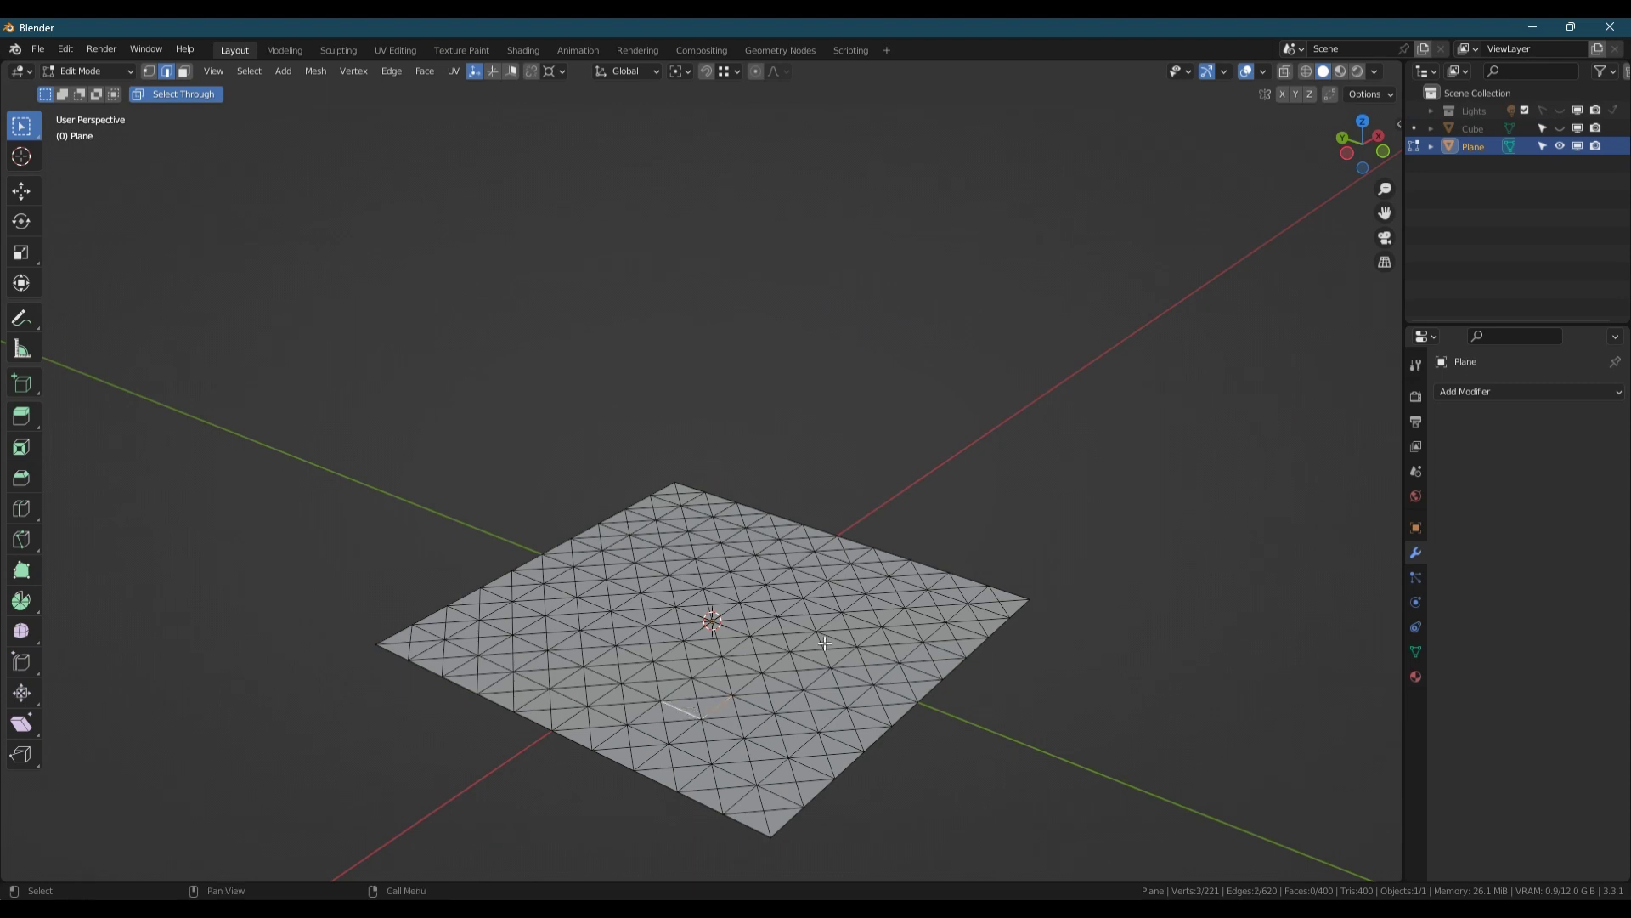
{"action": "key", "text": "shift+g"}
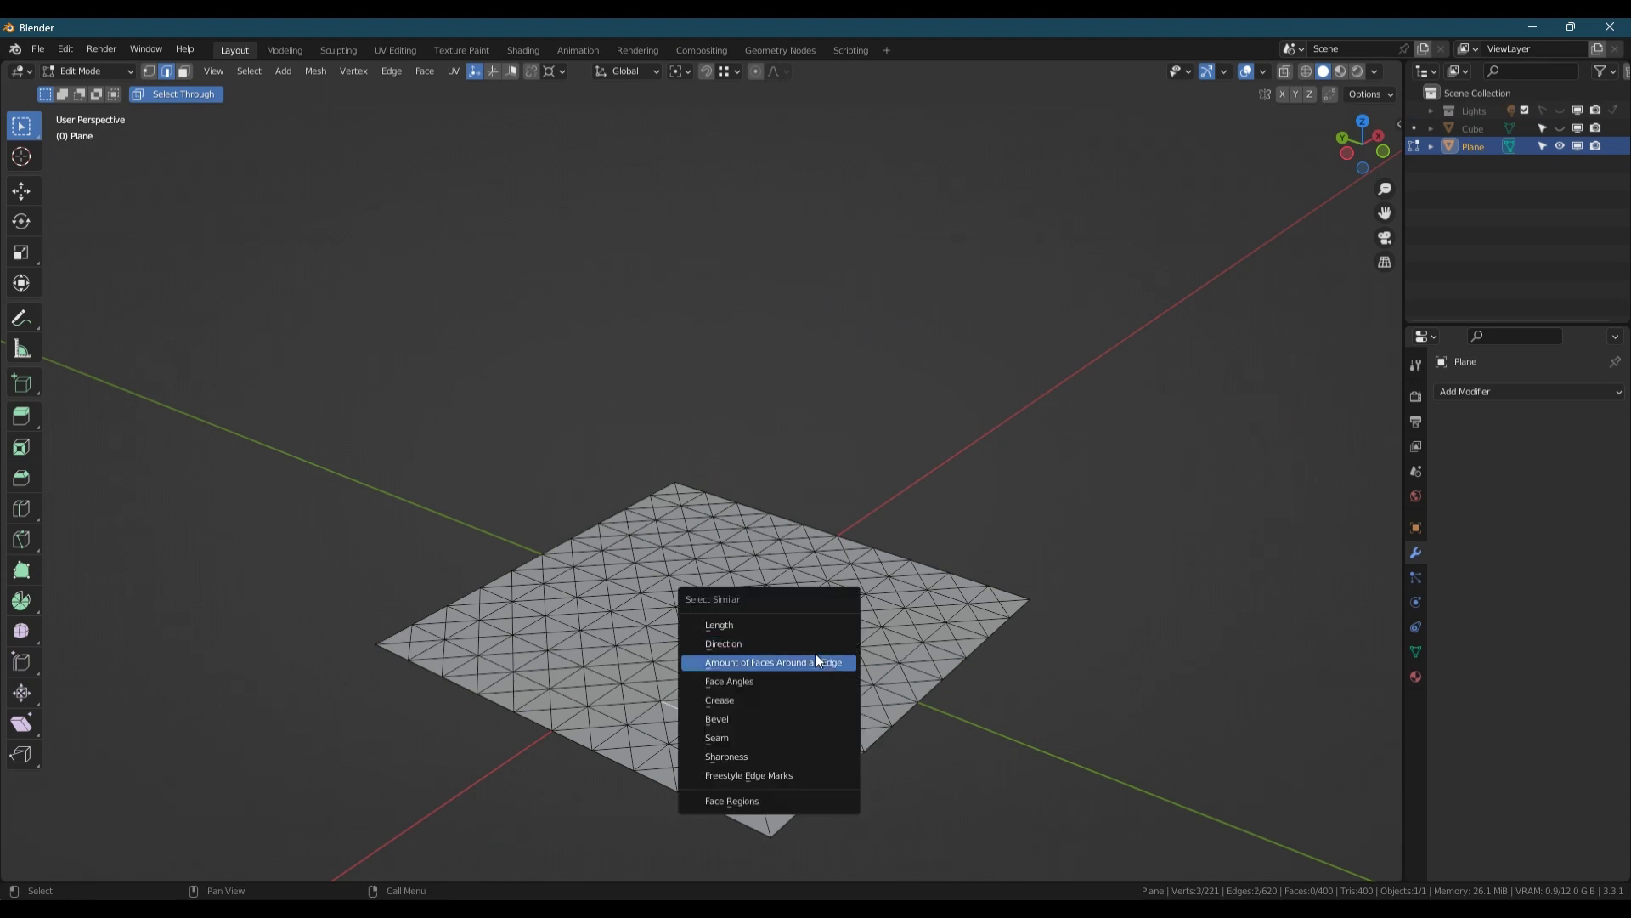
{"action": "left_click", "coordinate": [777, 648]}
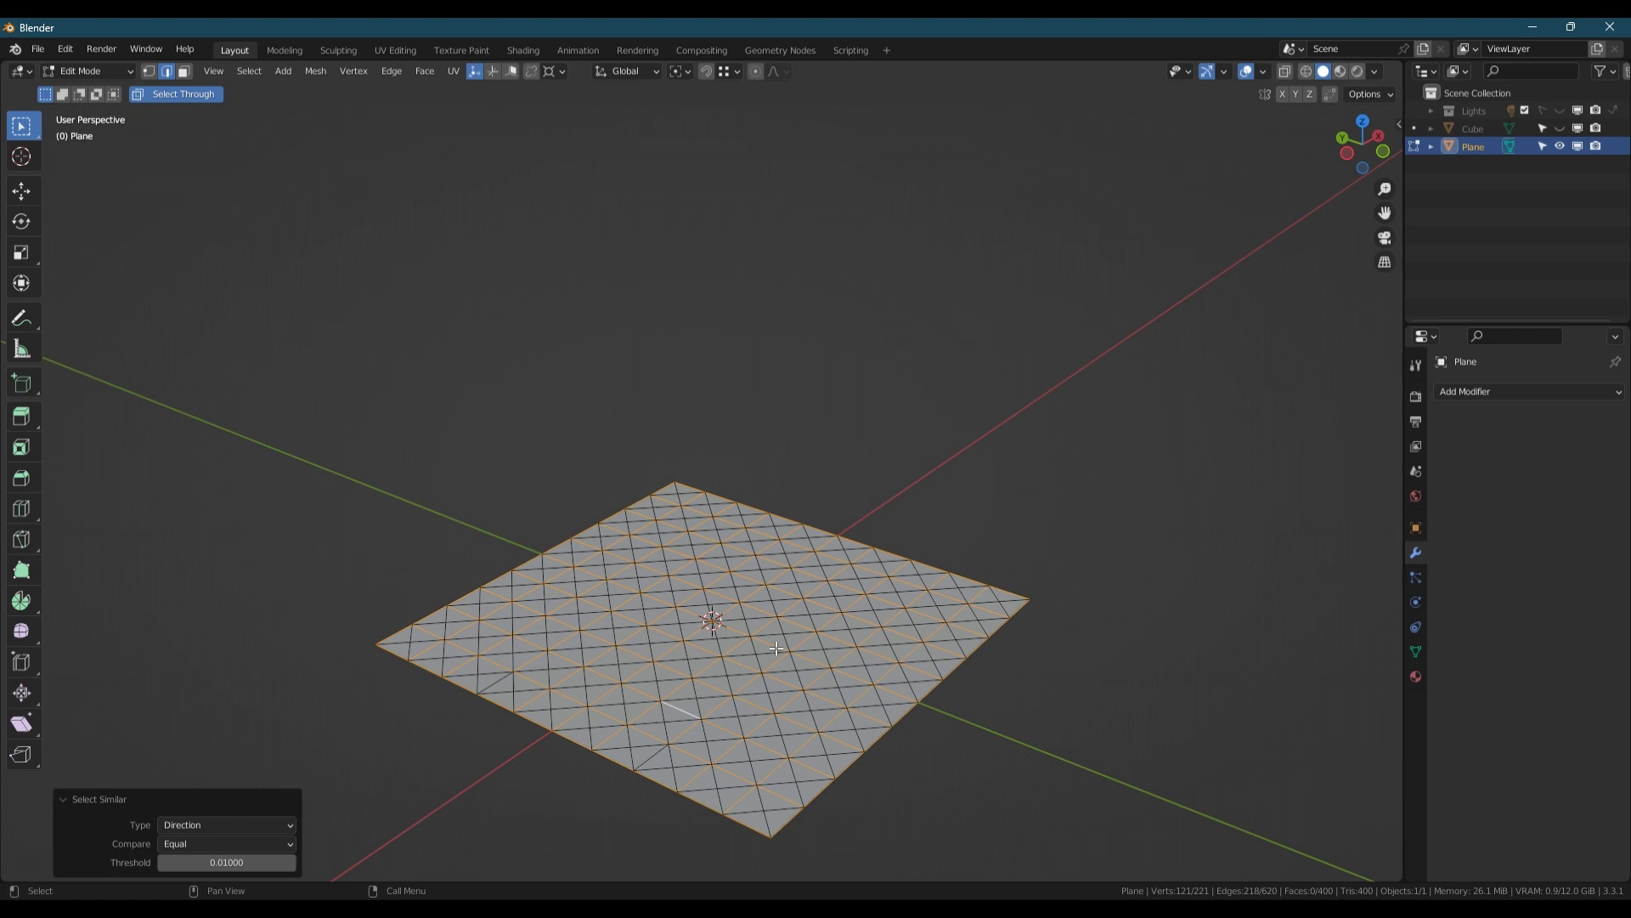
{"action": "key", "text": "ctrl+x"}
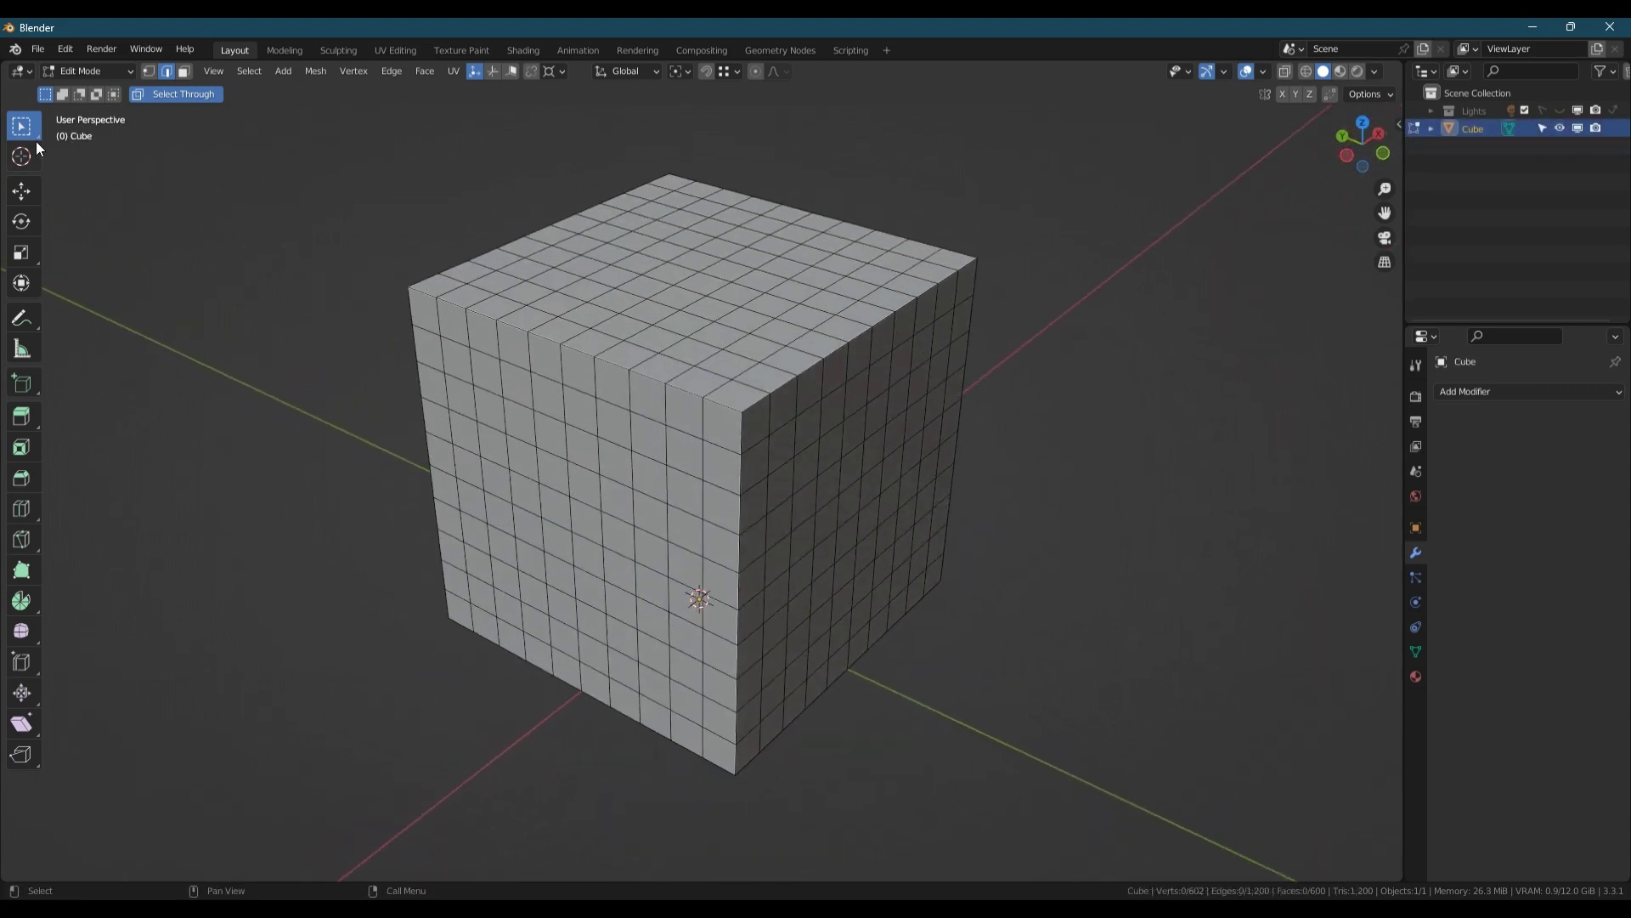
With X-Ray box select in Left view, select the cube's upper block of faces through the mesh
{"action": "left_click", "coordinate": [26, 127]}
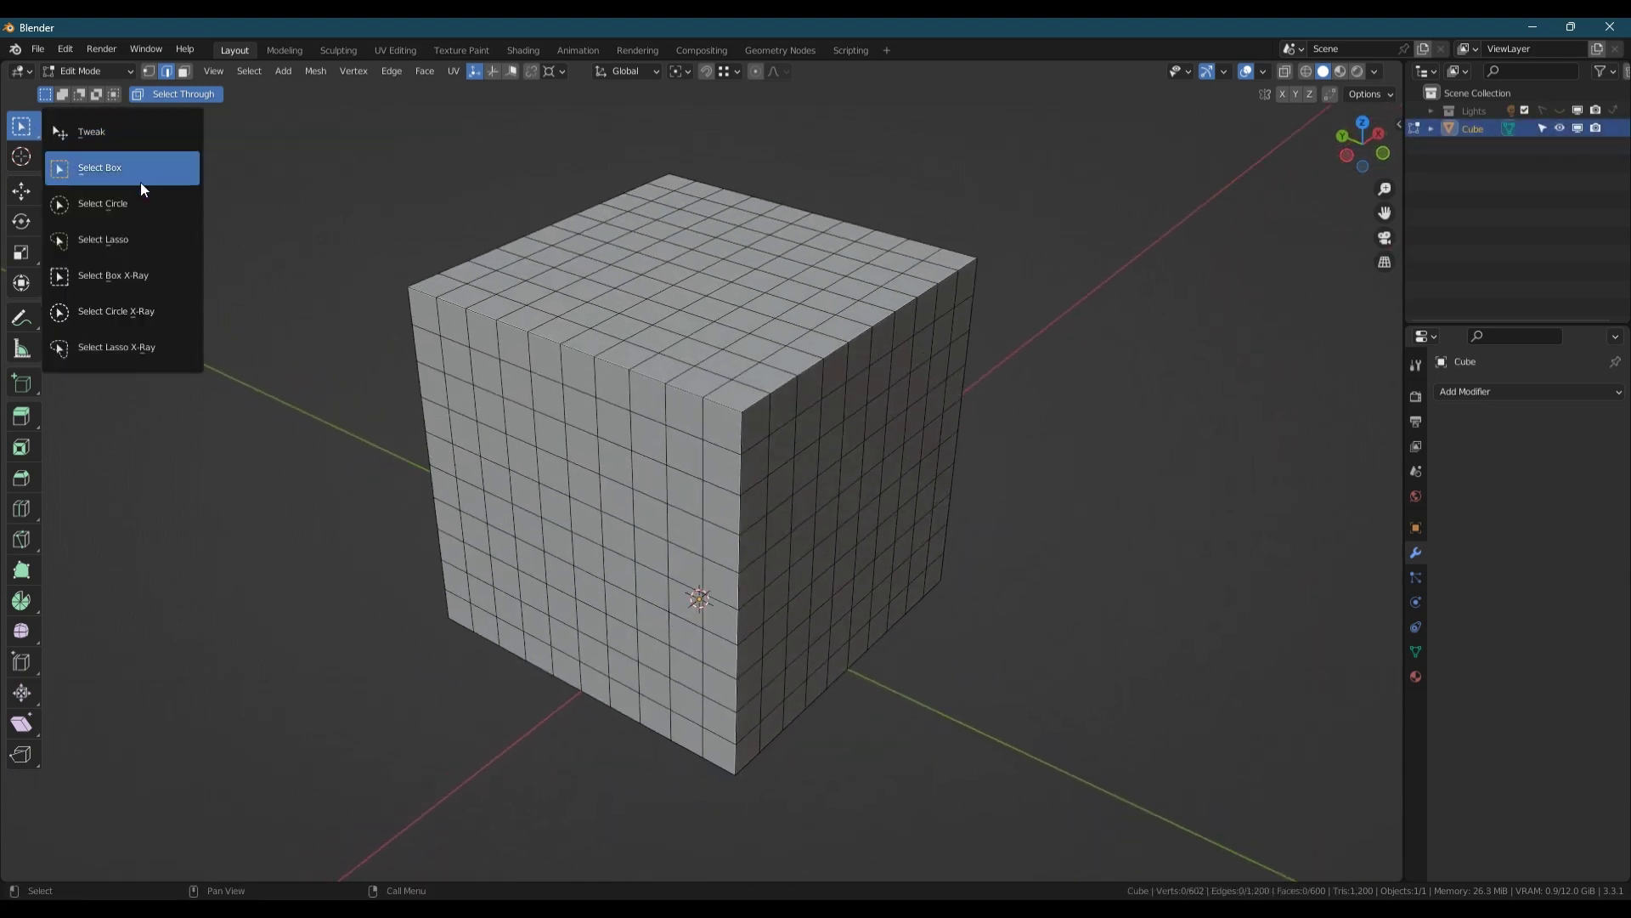
{"action": "left_click", "coordinate": [143, 276]}
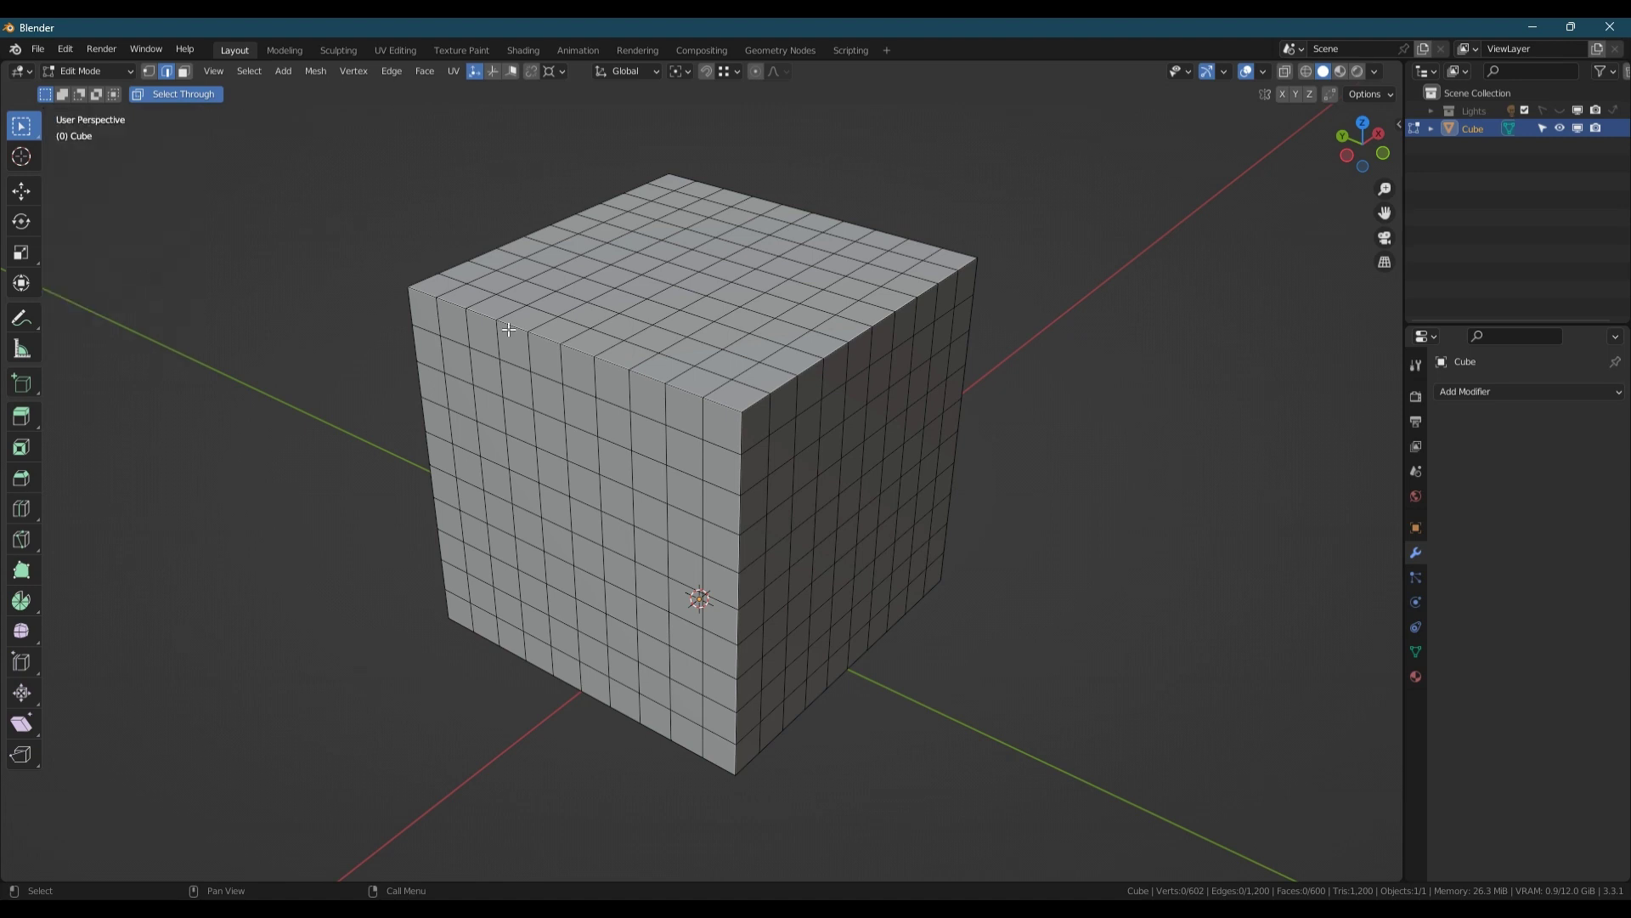
{"action": "left_click", "coordinate": [1348, 156]}
{"action": "left_click_drag", "start_coordinate": [956, 254], "coordinate": [602, 576]}
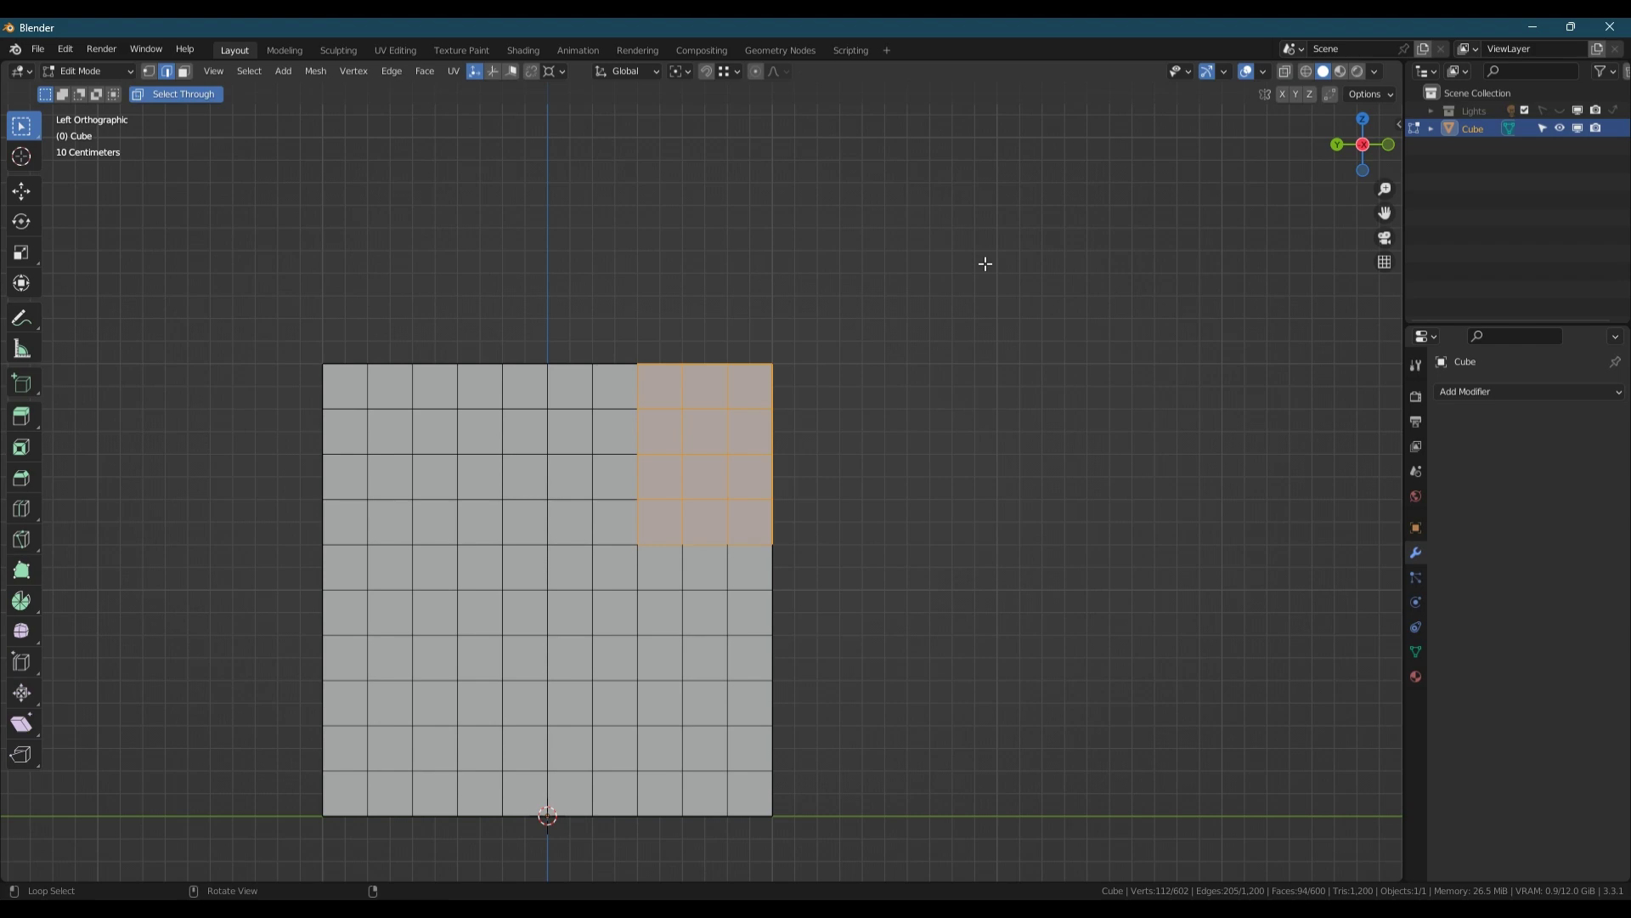
In Front view, add a strip of lower-right faces to the through-mesh selection
{"action": "middle_click_drag", "start_coordinate": [983, 263], "coordinate": [1190, 255]}
{"action": "left_click", "coordinate": [1352, 154]}
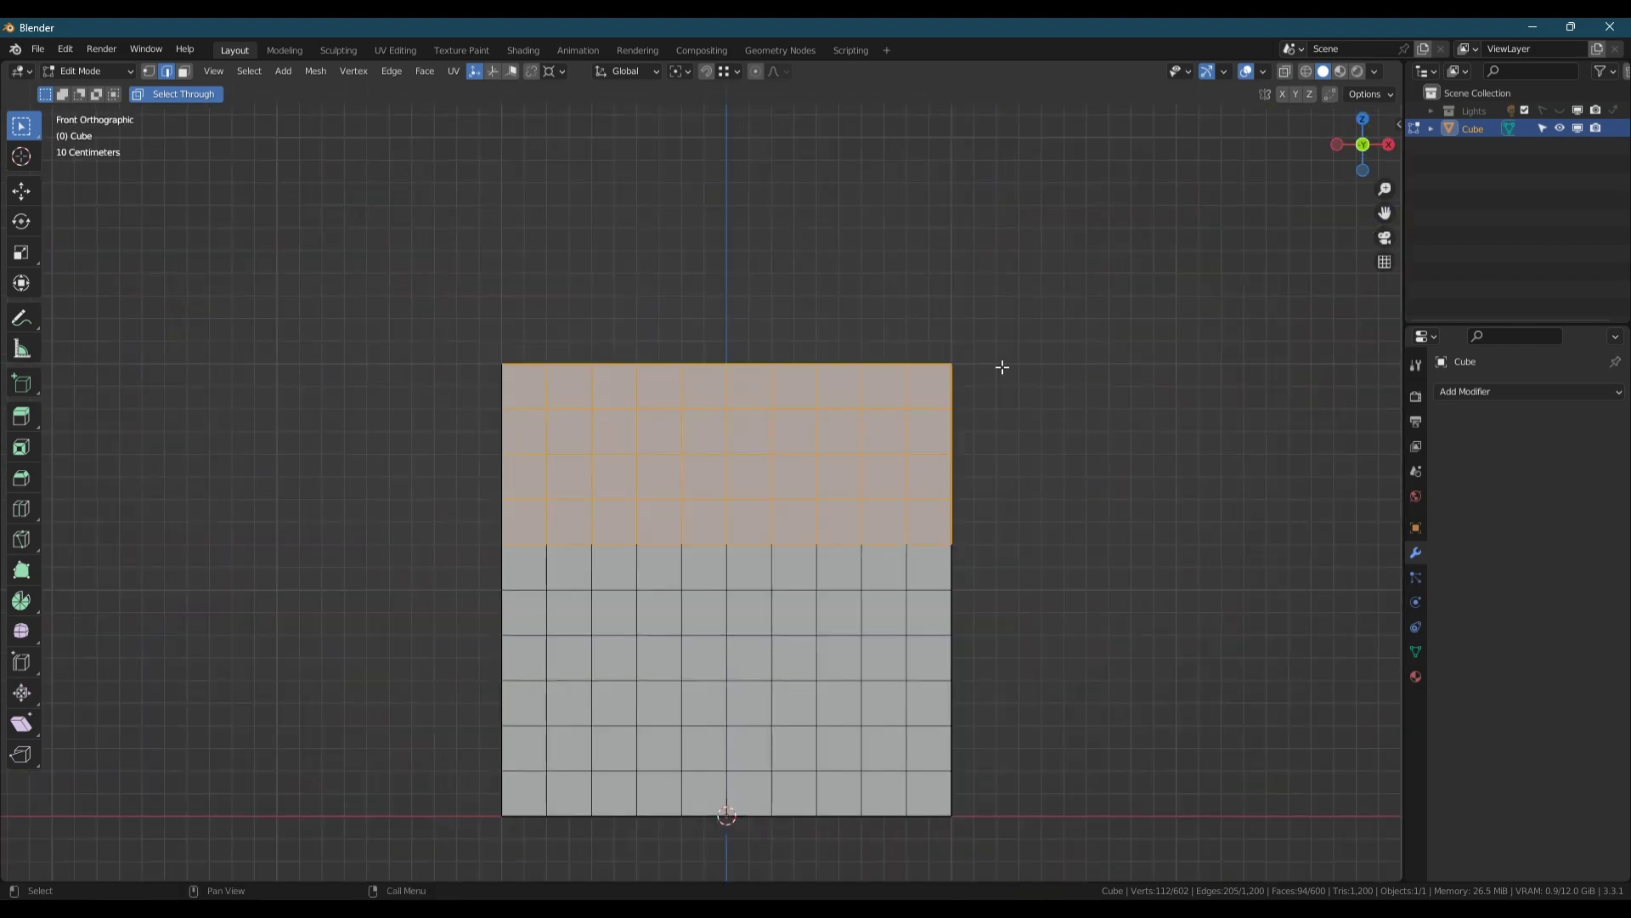
{"action": "left_click_drag", "start_coordinate": [1037, 316], "coordinate": [775, 722], "text": "shift"}
{"action": "middle_click_drag", "start_coordinate": [775, 722], "coordinate": [695, 519]}
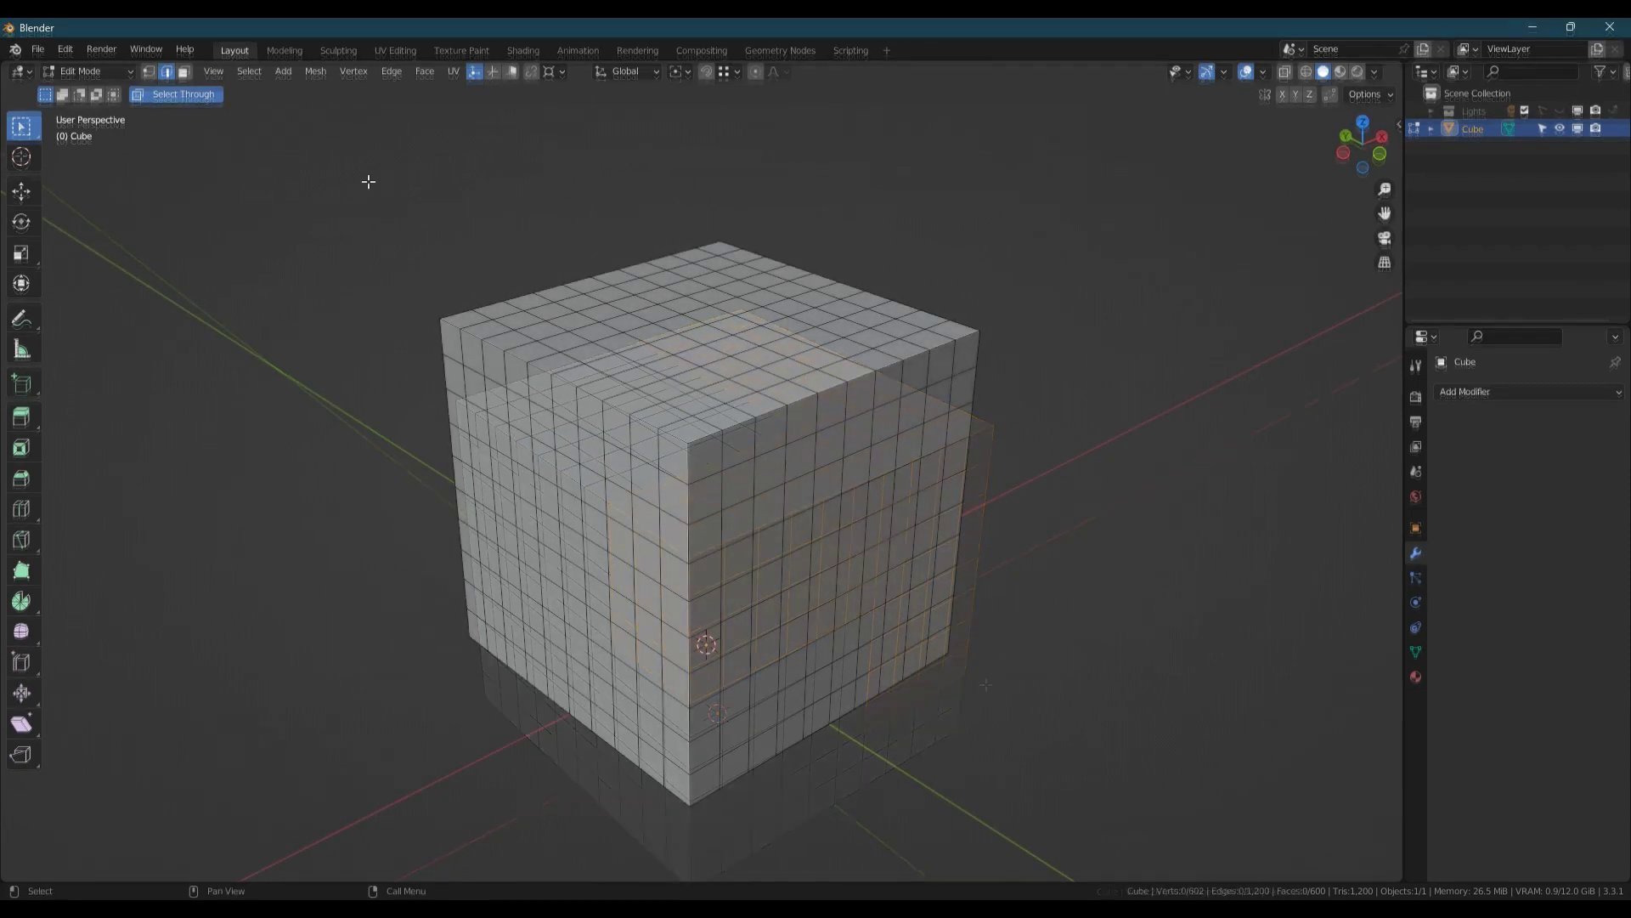
Select the cube's sharp outer edges with a 30° sharpness threshold (120 of 1,200 edges)
{"action": "left_click", "coordinate": [251, 74]}
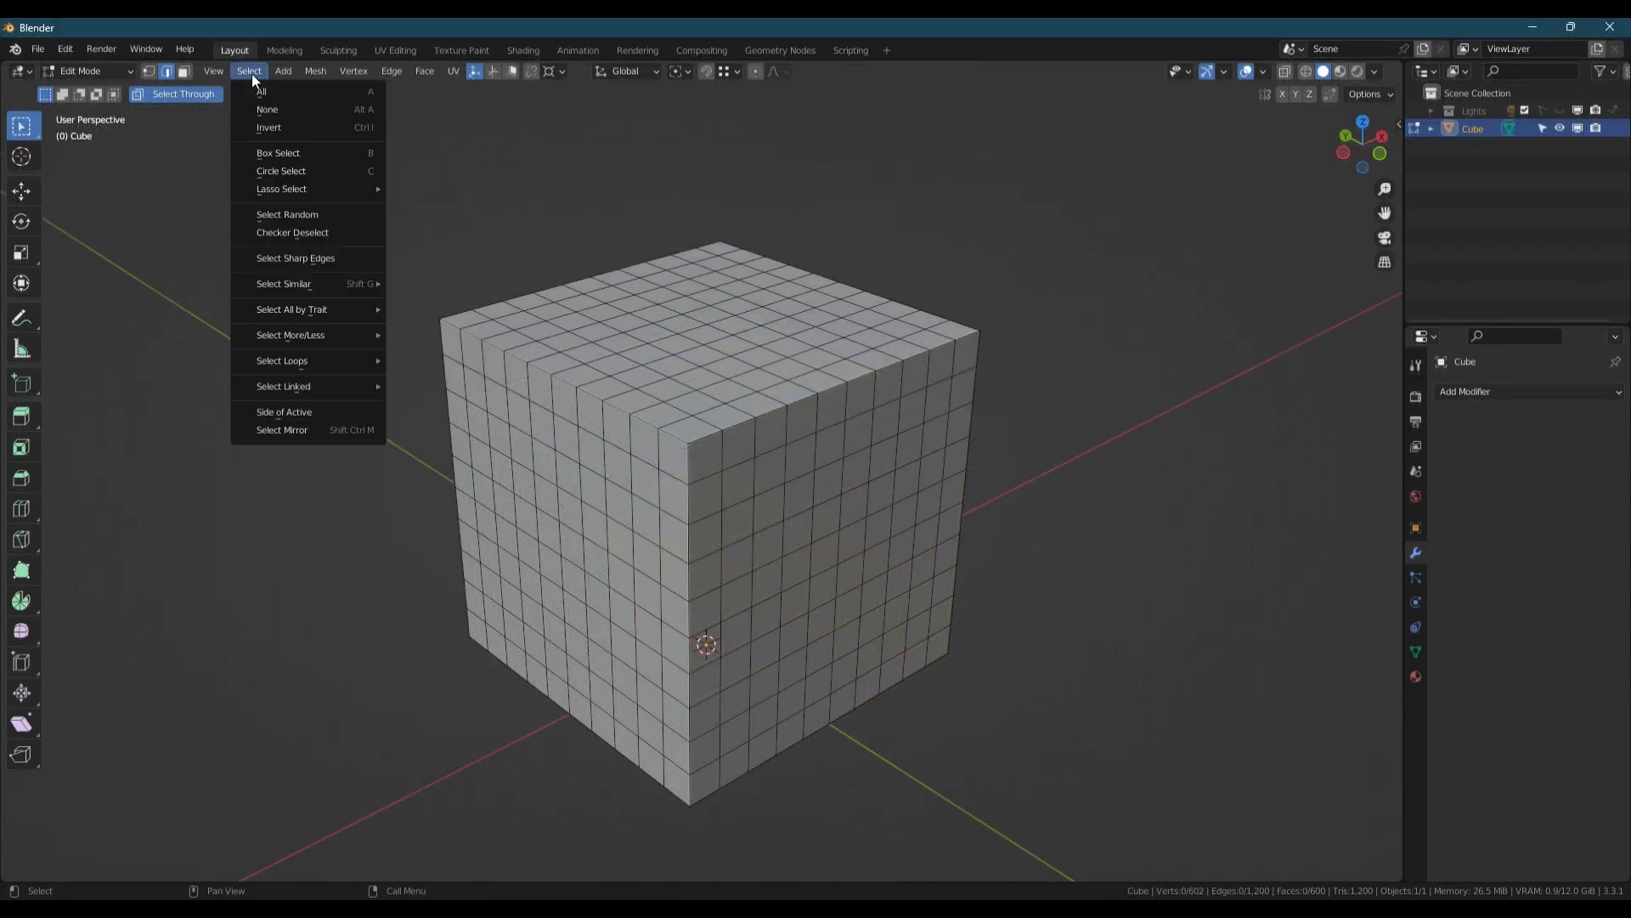
{"action": "left_click", "coordinate": [313, 267]}
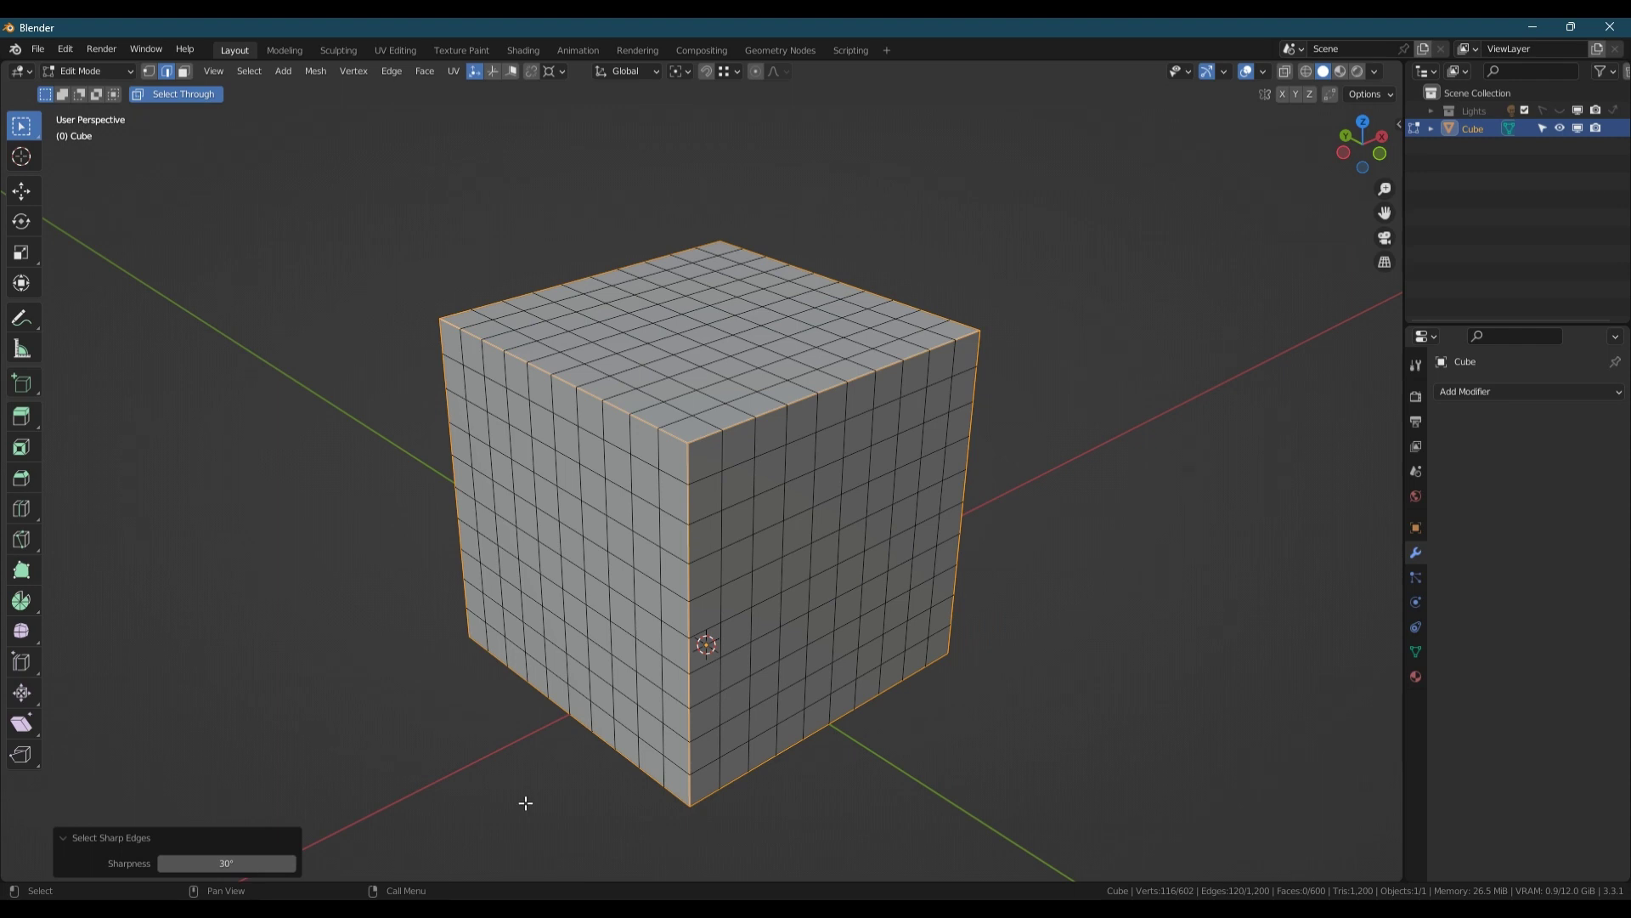
Revert to the spaced edge-loop selection and scale those edges into spiky ridges
{"action": "key", "text": "ctrl+z"}
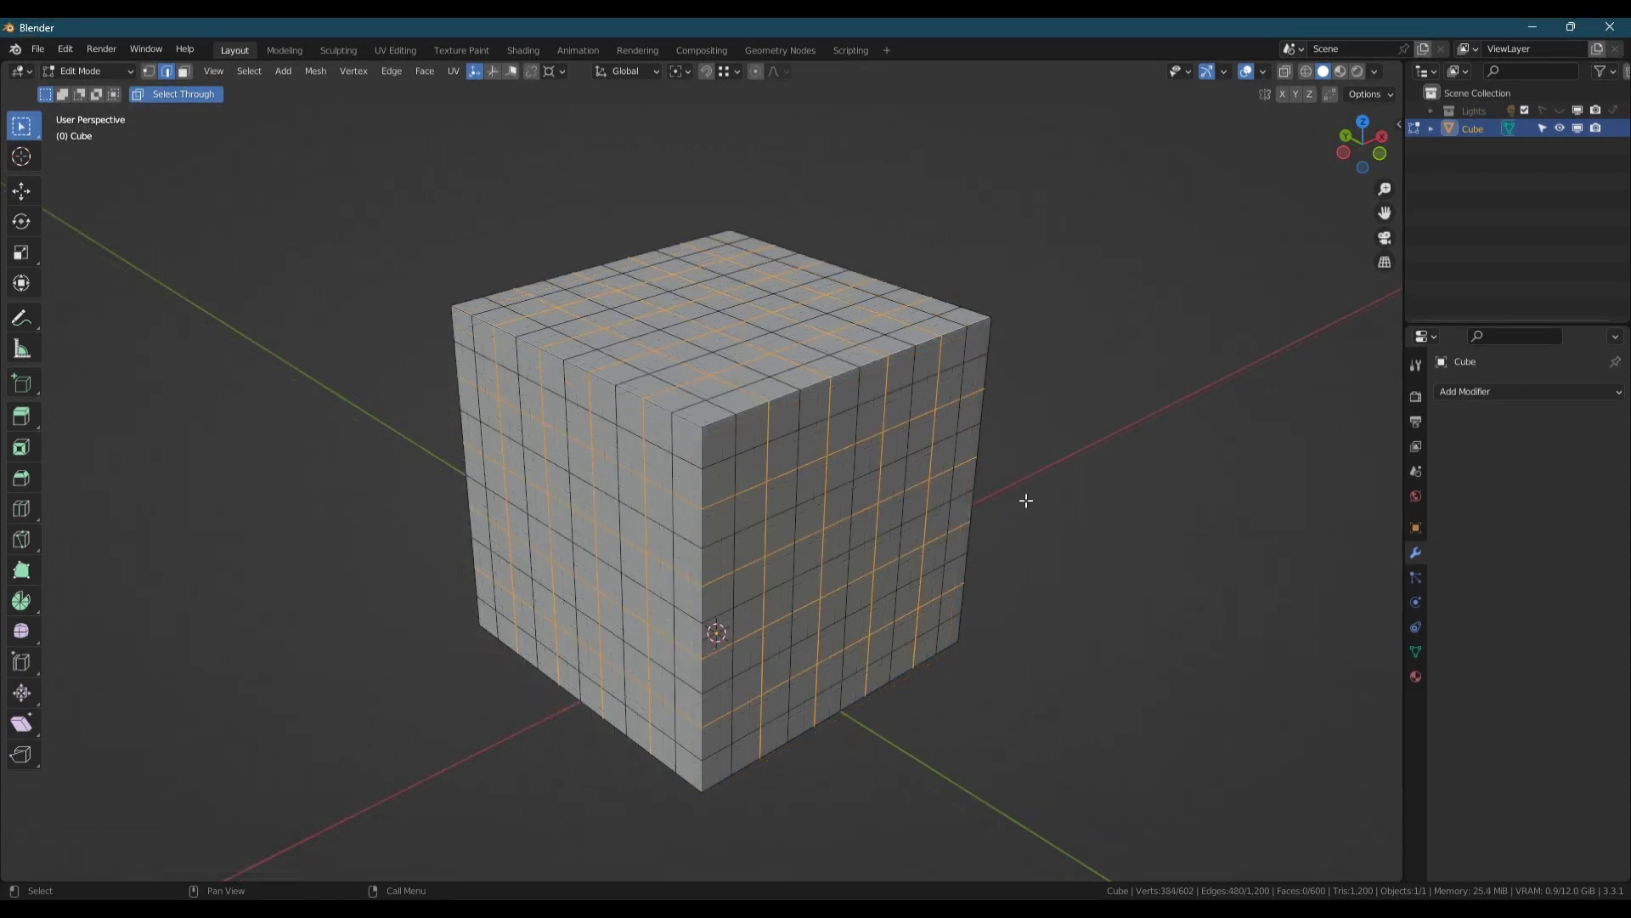
{"action": "key", "text": "s"}
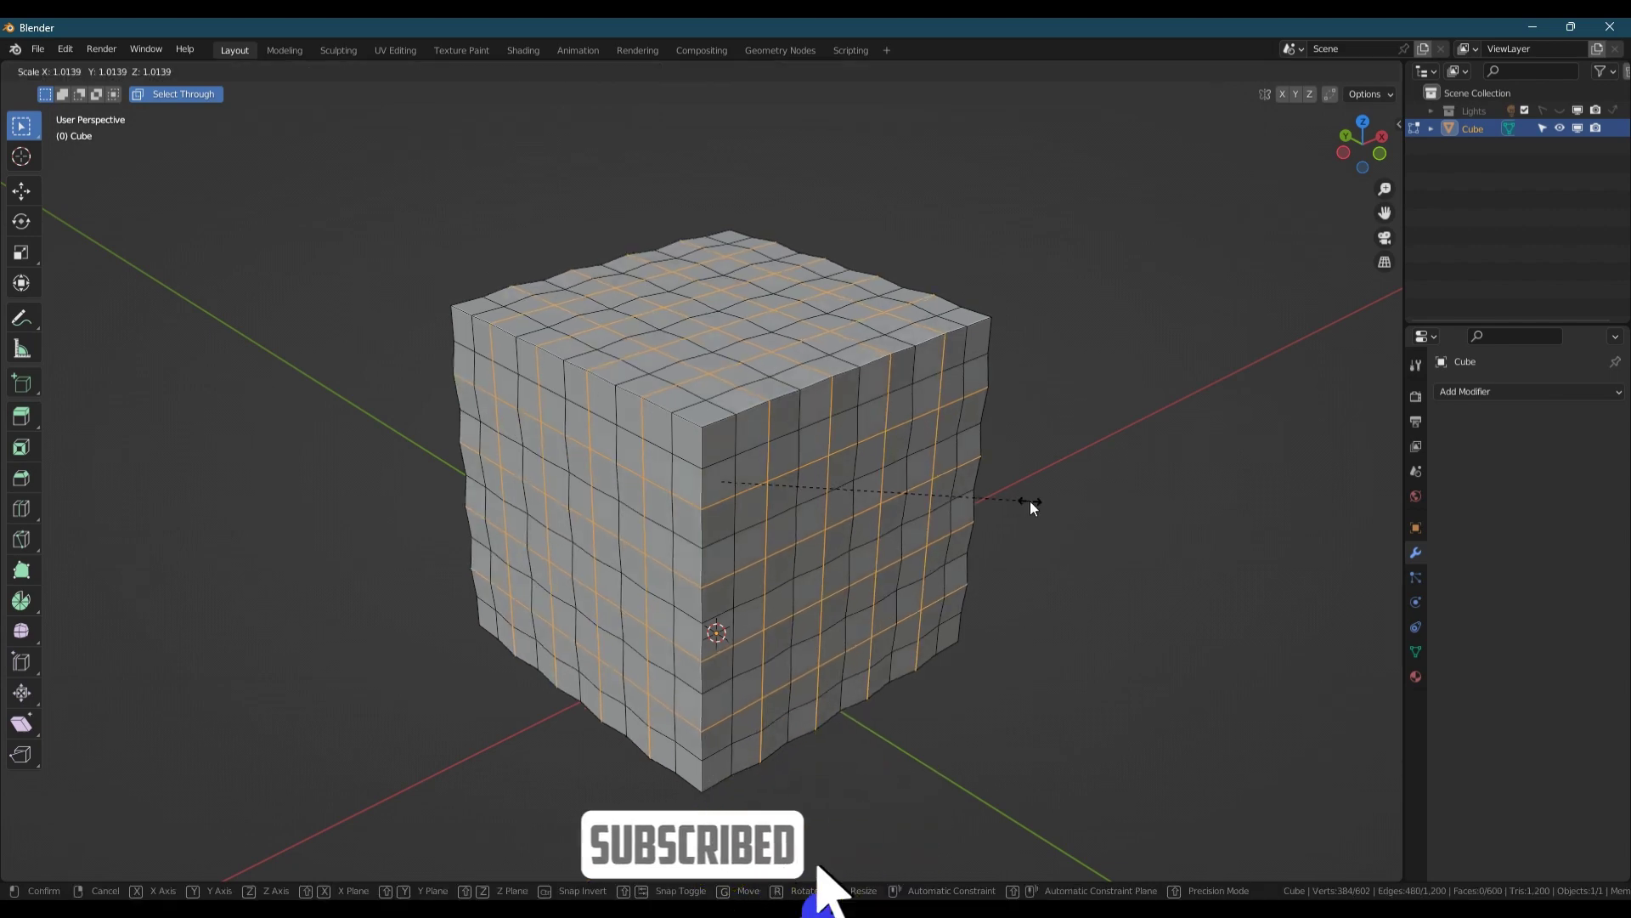